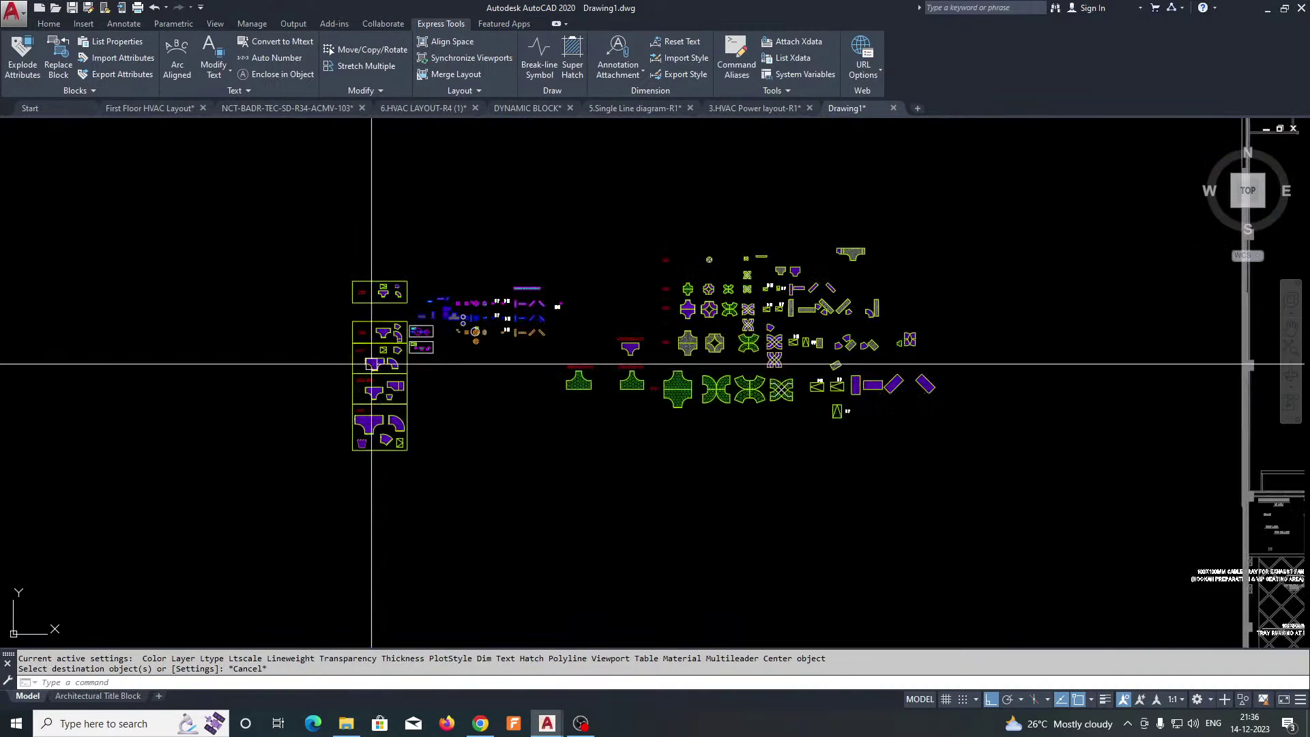
# Step: Copy the tee fitting from the 600 box of the fittings library to the empty space beside it
pyautogui.scroll(10, 349, 380)
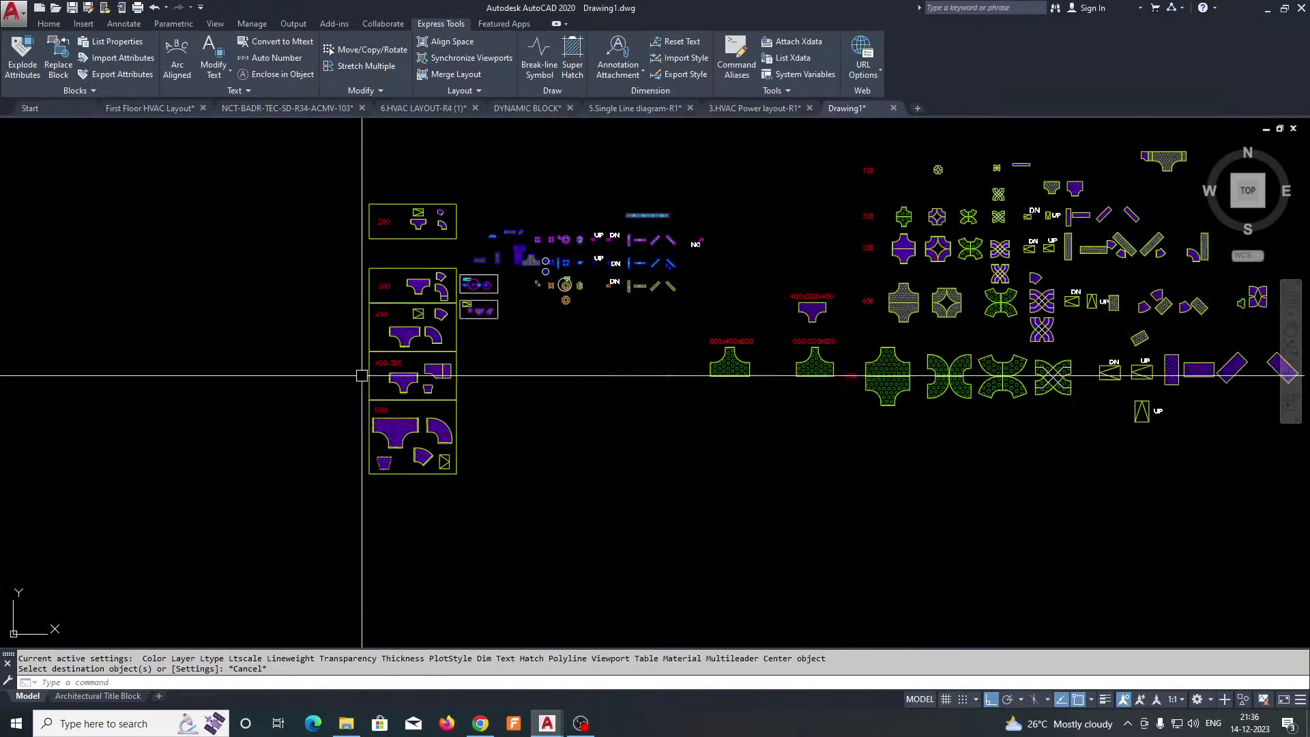
pyautogui.moveTo(402, 408); pyautogui.dragTo(345, 394, button='middle')
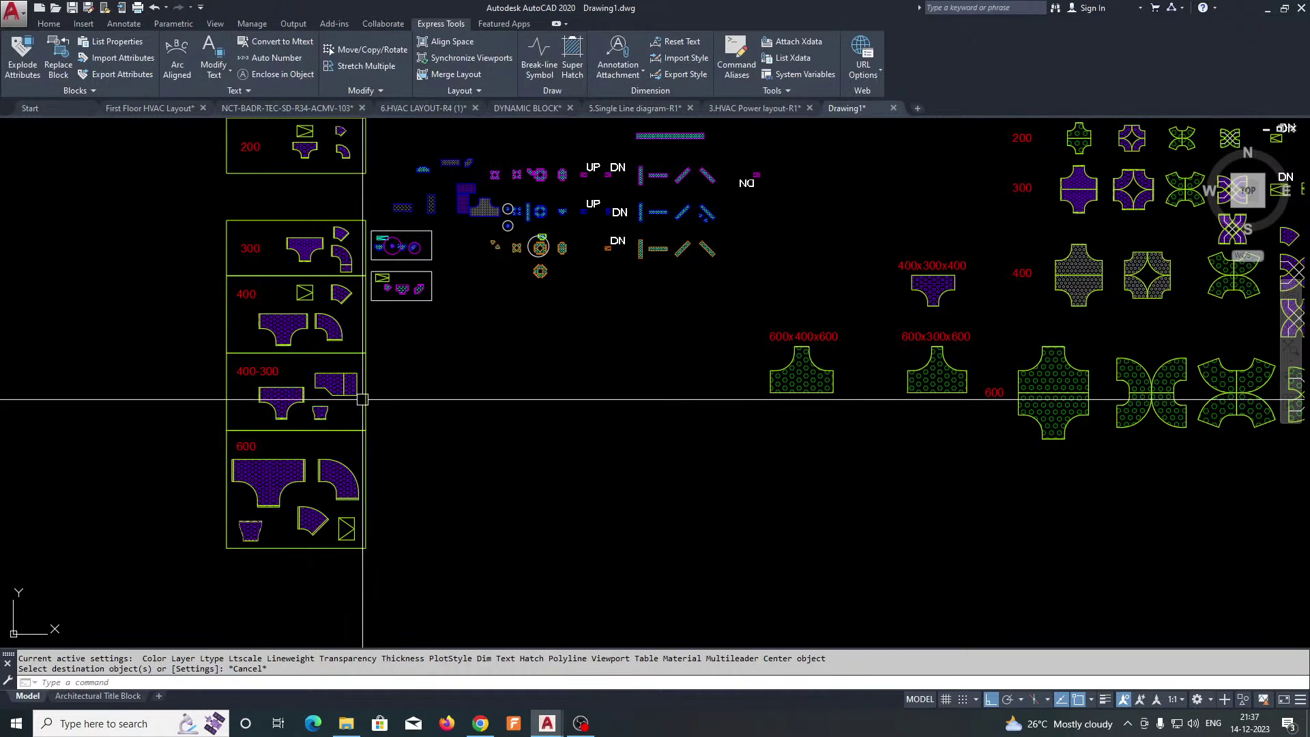
pyautogui.scroll(2, 341, 395)
pyautogui.scroll(-2, 316, 386)
pyautogui.scroll(4, 316, 386)
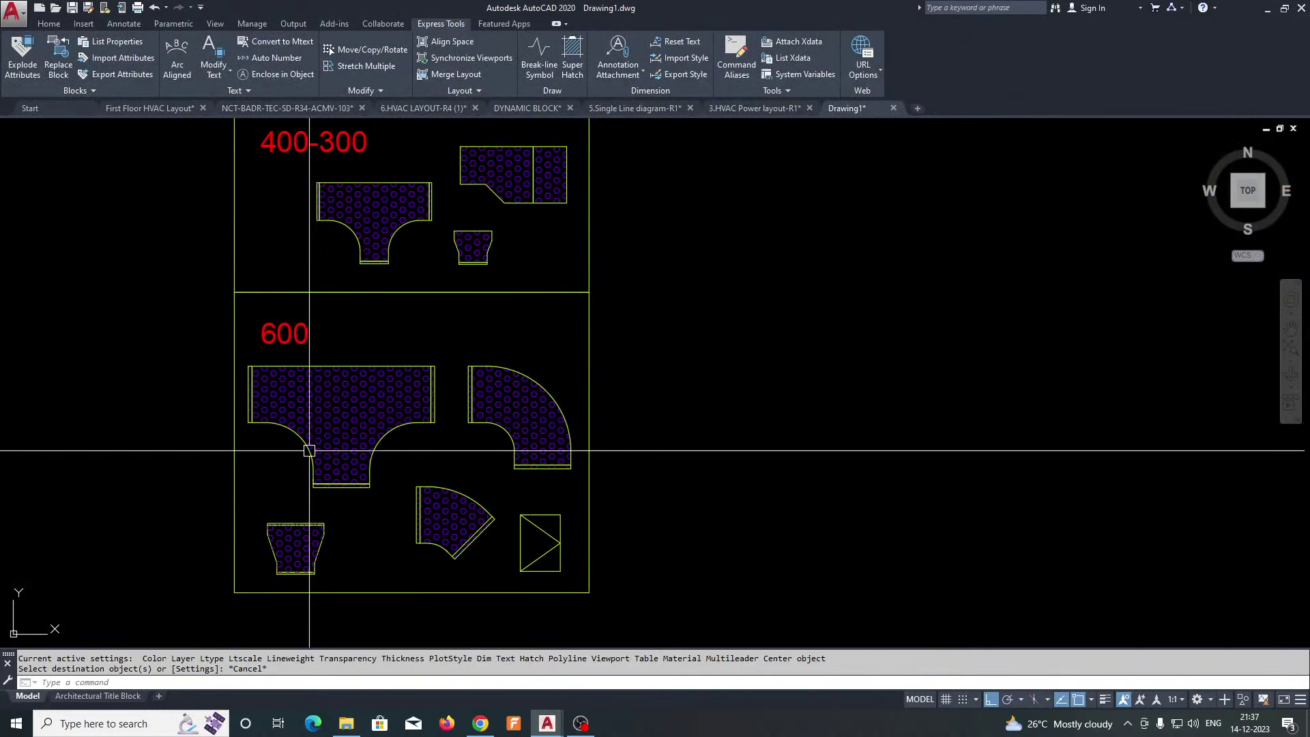
pyautogui.click(310, 453)
pyautogui.click(310, 453)
pyautogui.scroll(-2, 272, 456)
pyautogui.click(576, 471)
pyautogui.press('Escape')
# Step: Stretch both run ends and the branch of the copied dynamic tee outward with its stretch grips
pyautogui.scroll(1, 594, 438)
pyautogui.click(608, 412)
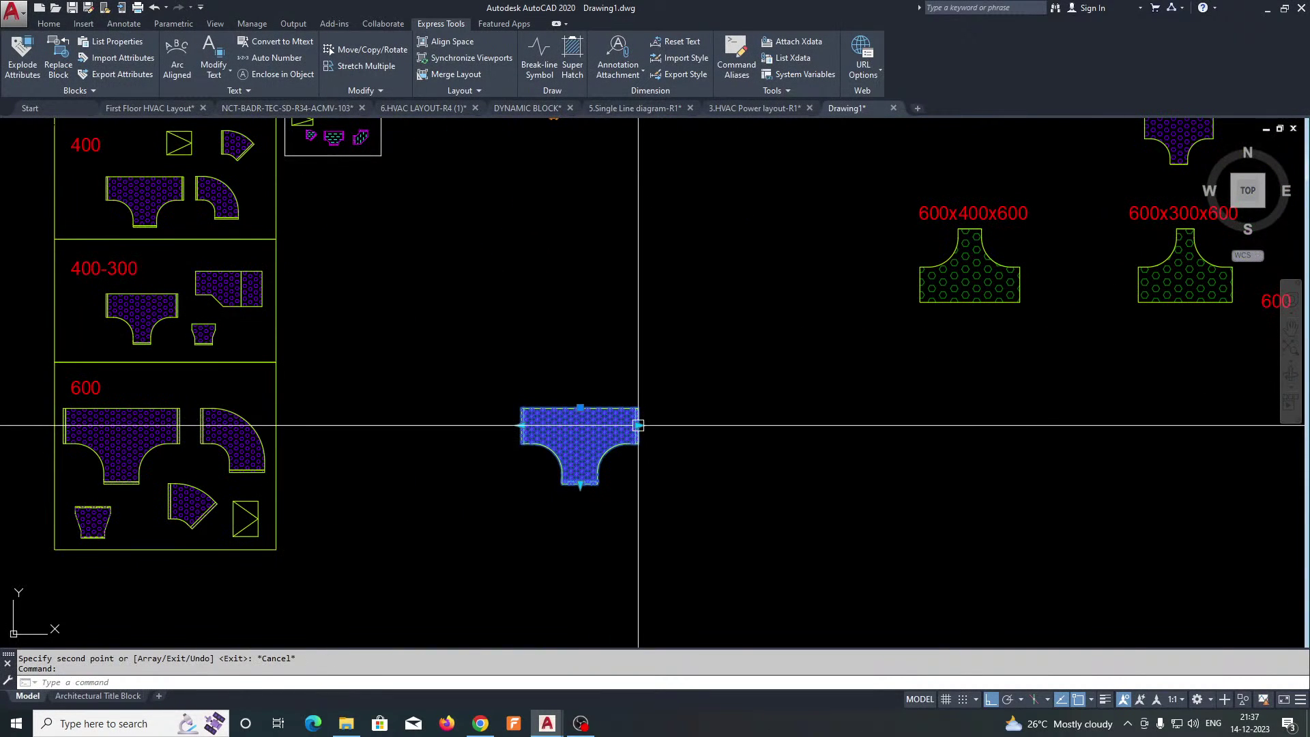
pyautogui.click(638, 425)
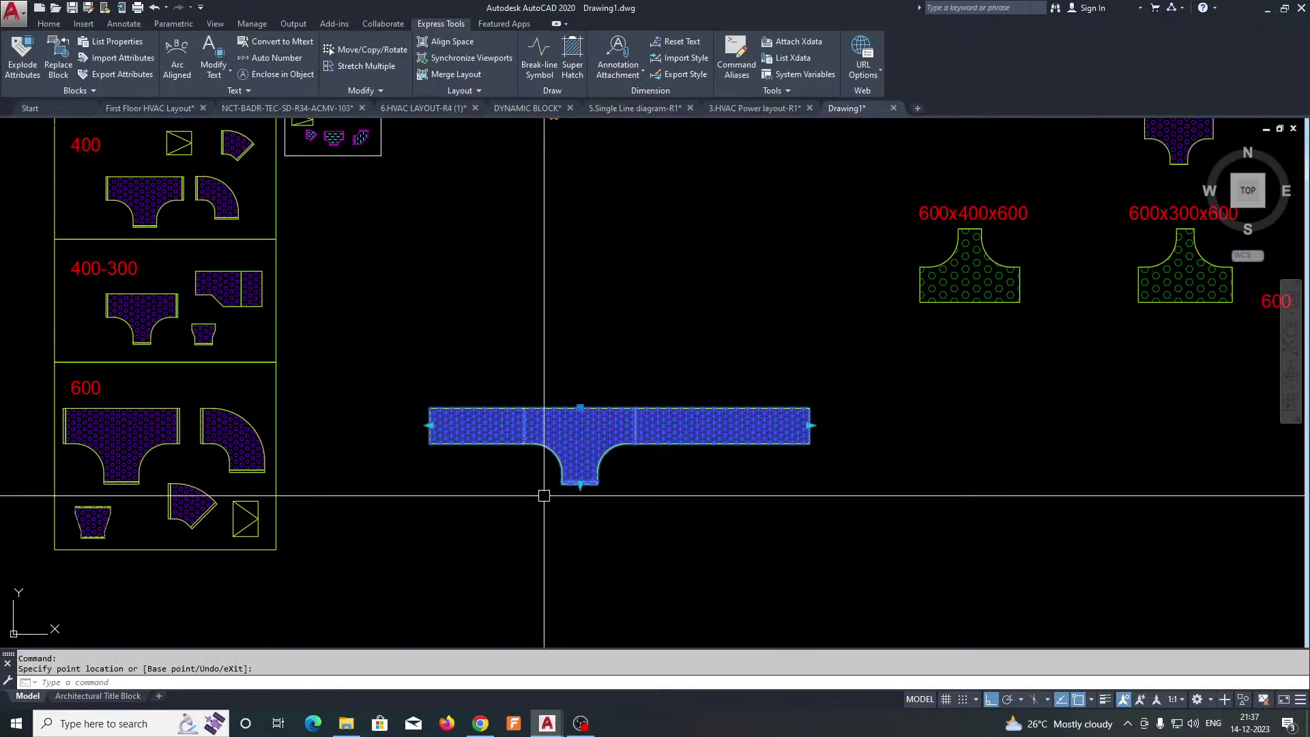
pyautogui.press('Escape')
pyautogui.scroll(-3, 539, 512)
pyautogui.moveTo(511, 512); pyautogui.dragTo(537, 451, button='middle')
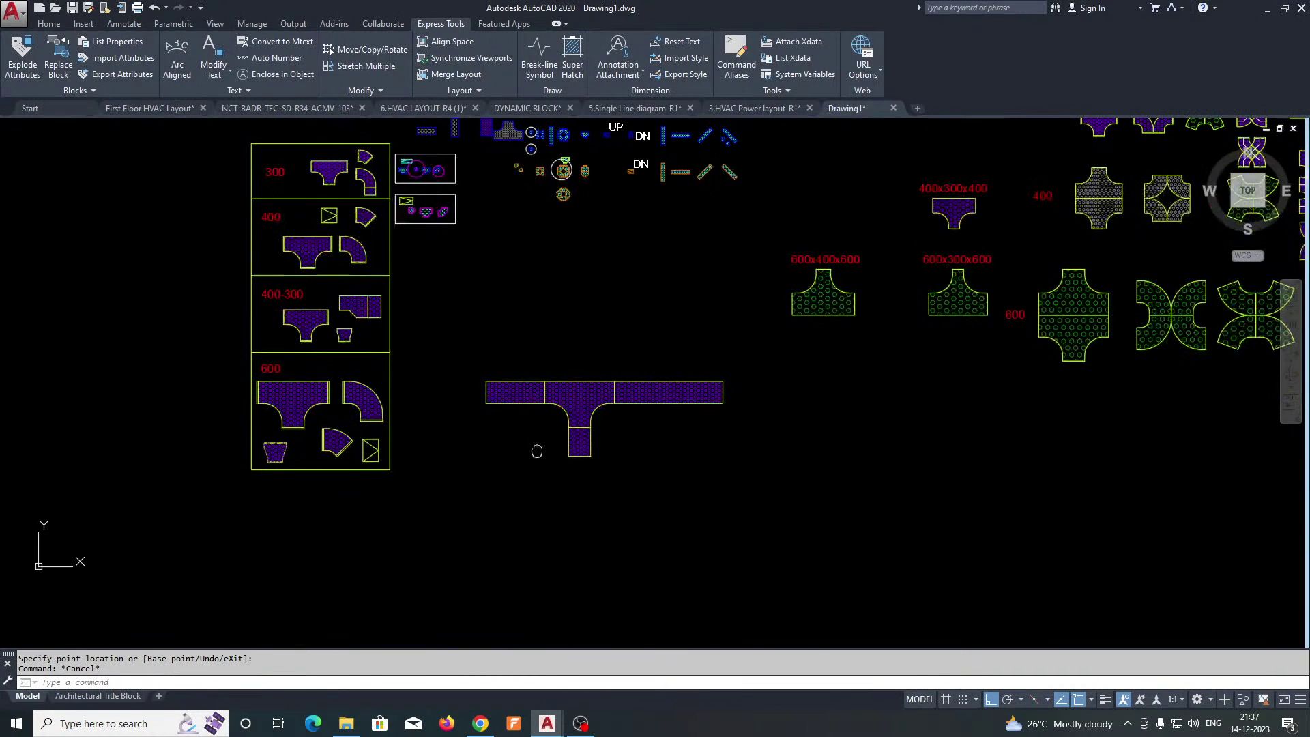
pyautogui.press('Escape')
# Step: Copy the 600 tee again, using the midpoint of its upper edge as base point, with Ortho off, to open space below the library
pyautogui.scroll(2, 306, 428)
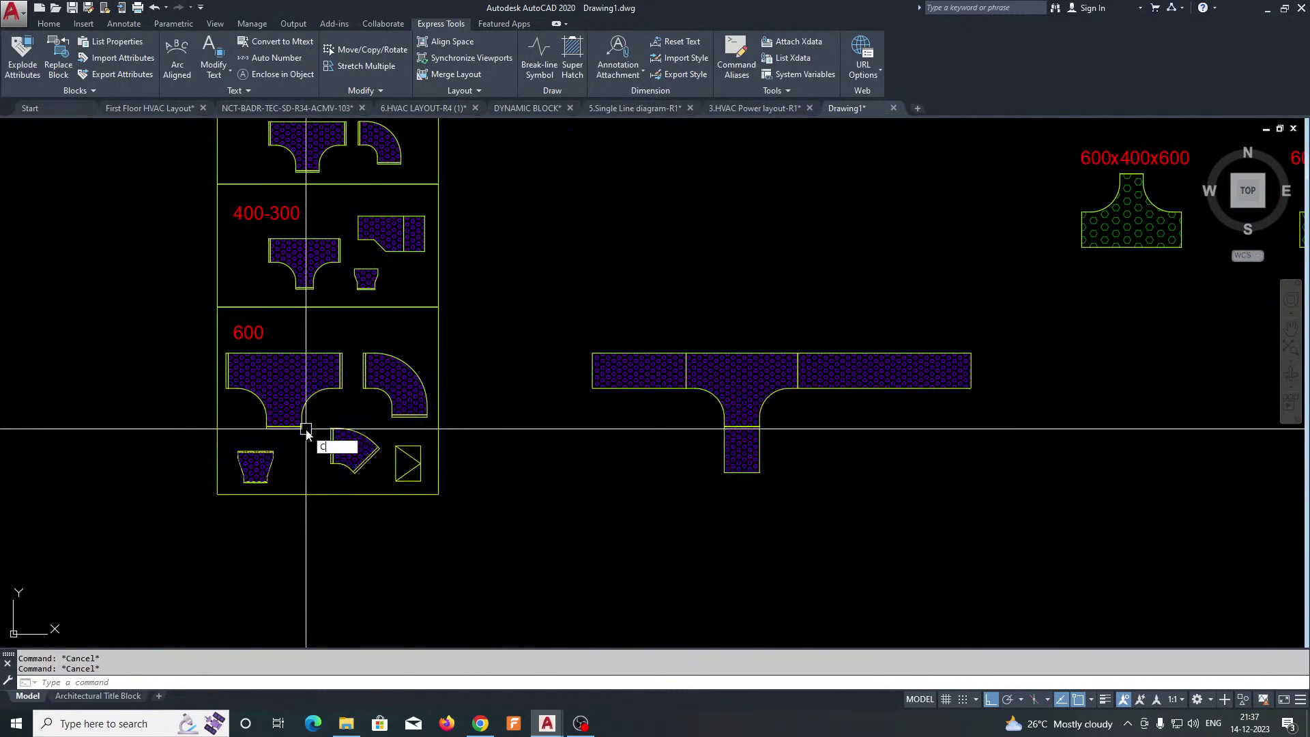
pyautogui.click(315, 337)
pyautogui.click(283, 394)
pyautogui.press('Return')
pyautogui.click(284, 353)
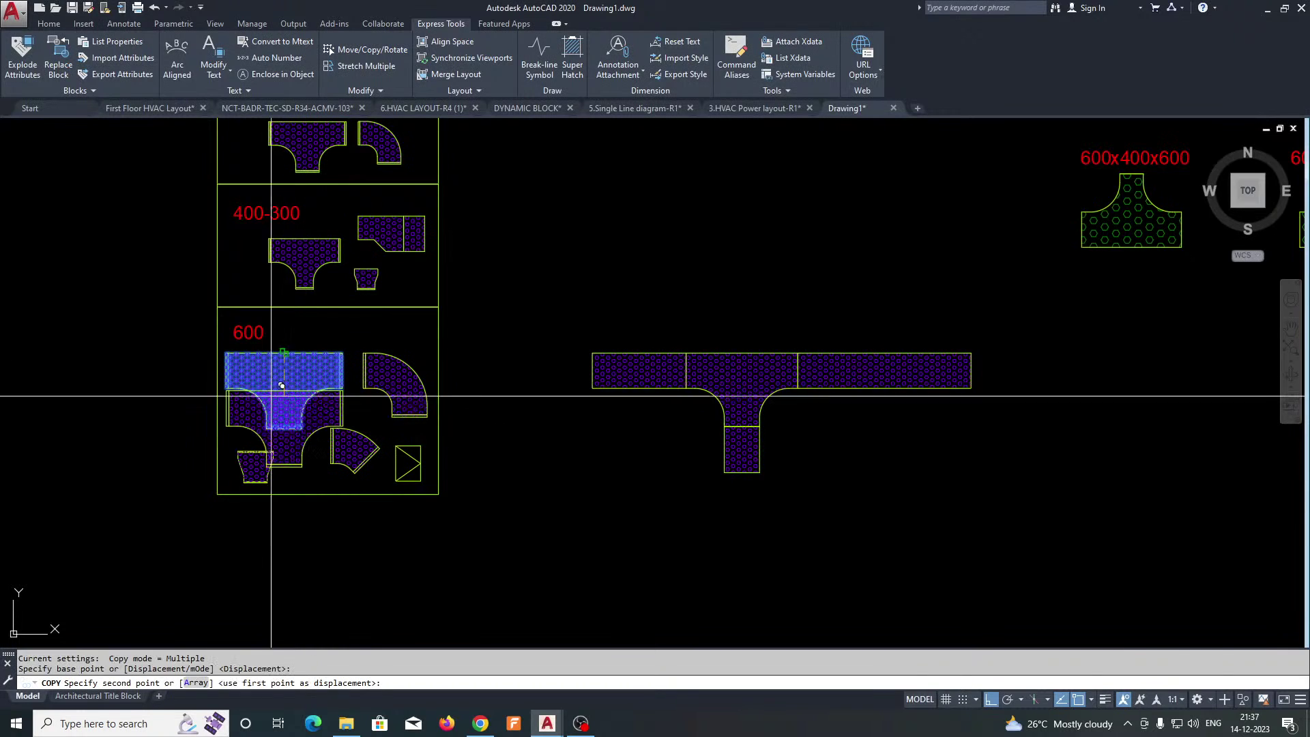
pyautogui.scroll(-5, 251, 434)
pyautogui.scroll(3, 642, 402)
pyautogui.scroll(-3, 462, 419)
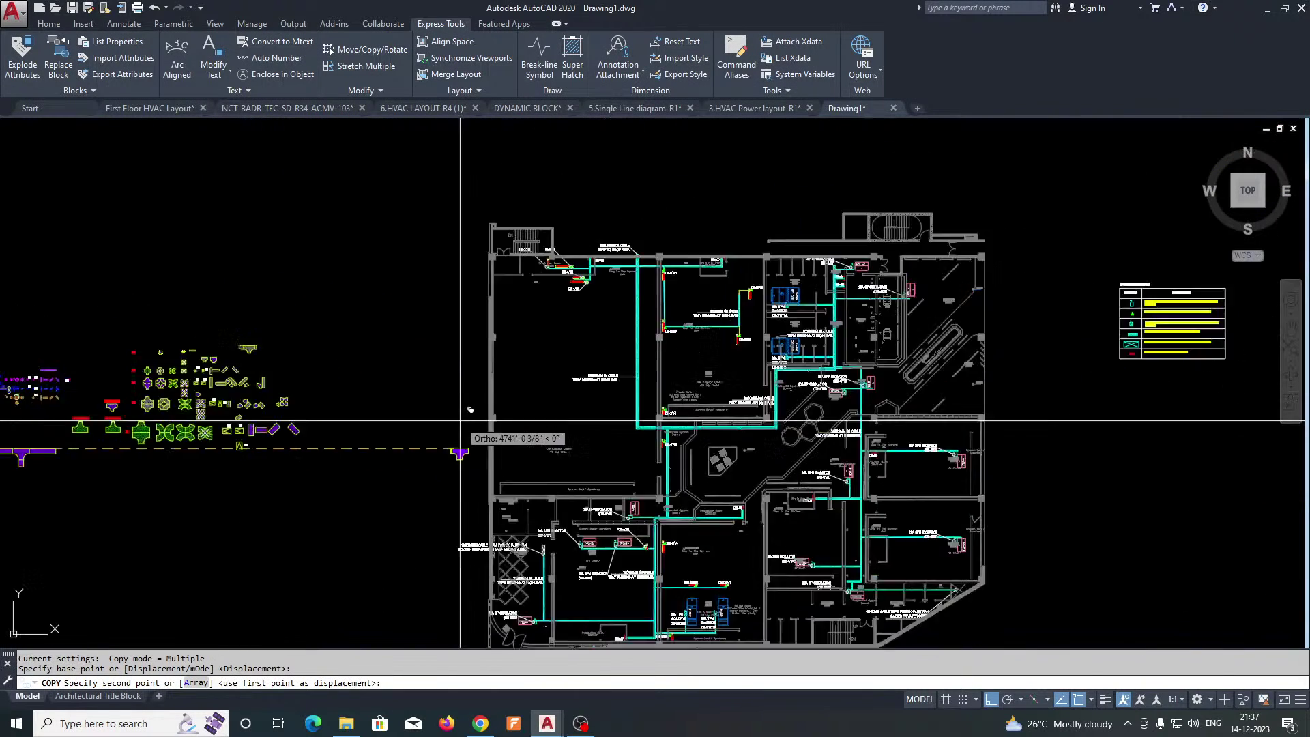
pyautogui.press('F8')
pyautogui.moveTo(373, 473); pyautogui.dragTo(689, 351, button='middle')
pyautogui.scroll(6, 555, 366)
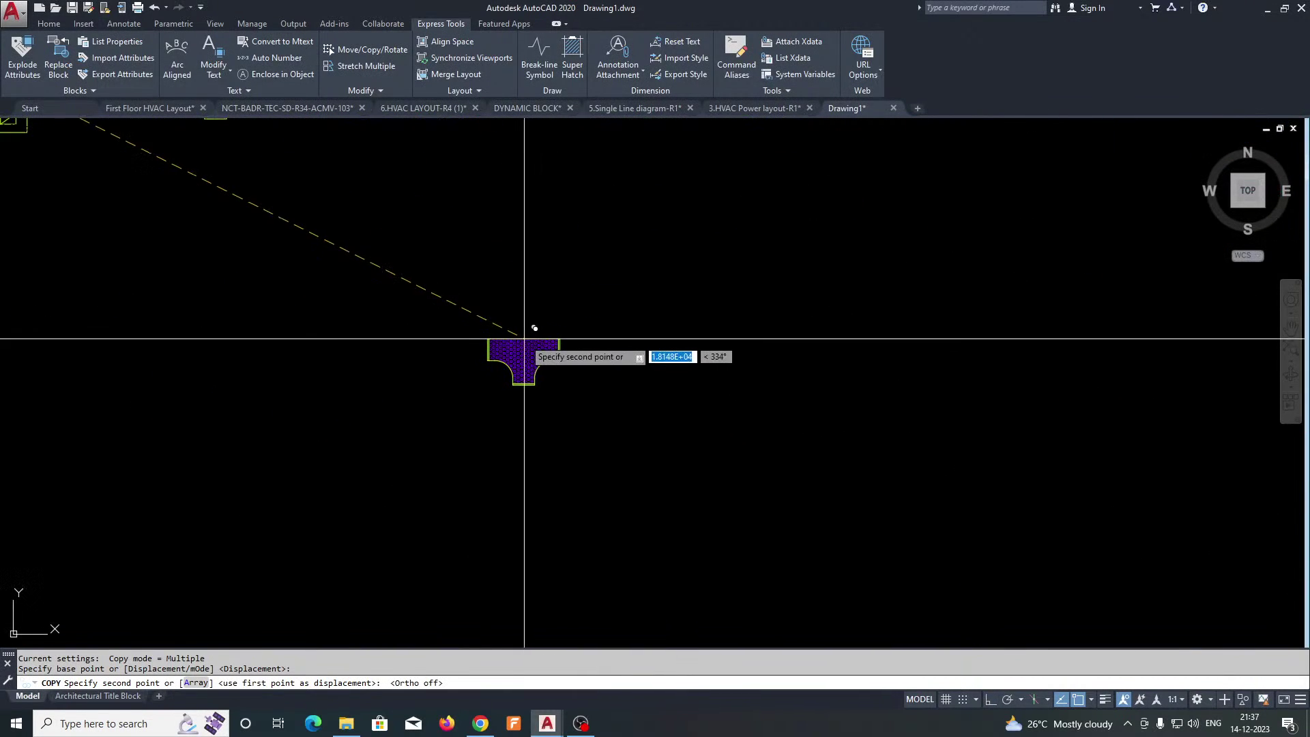
pyautogui.press('Escape')
# Step: Explode the new tee copy below the library into separate outline, line and hatch objects
pyautogui.click(674, 292)
pyautogui.click(386, 529)
pyautogui.moveTo(461, 501); pyautogui.dragTo(427, 400, button='middle')
pyautogui.write('x')
pyautogui.press('Return')
pyautogui.press('Escape')
pyautogui.click(766, 233)
pyautogui.click(400, 494)
pyautogui.press('Escape')
pyautogui.moveTo(774, 414); pyautogui.dragTo(544, 419, button='middle')
pyautogui.press('Escape')
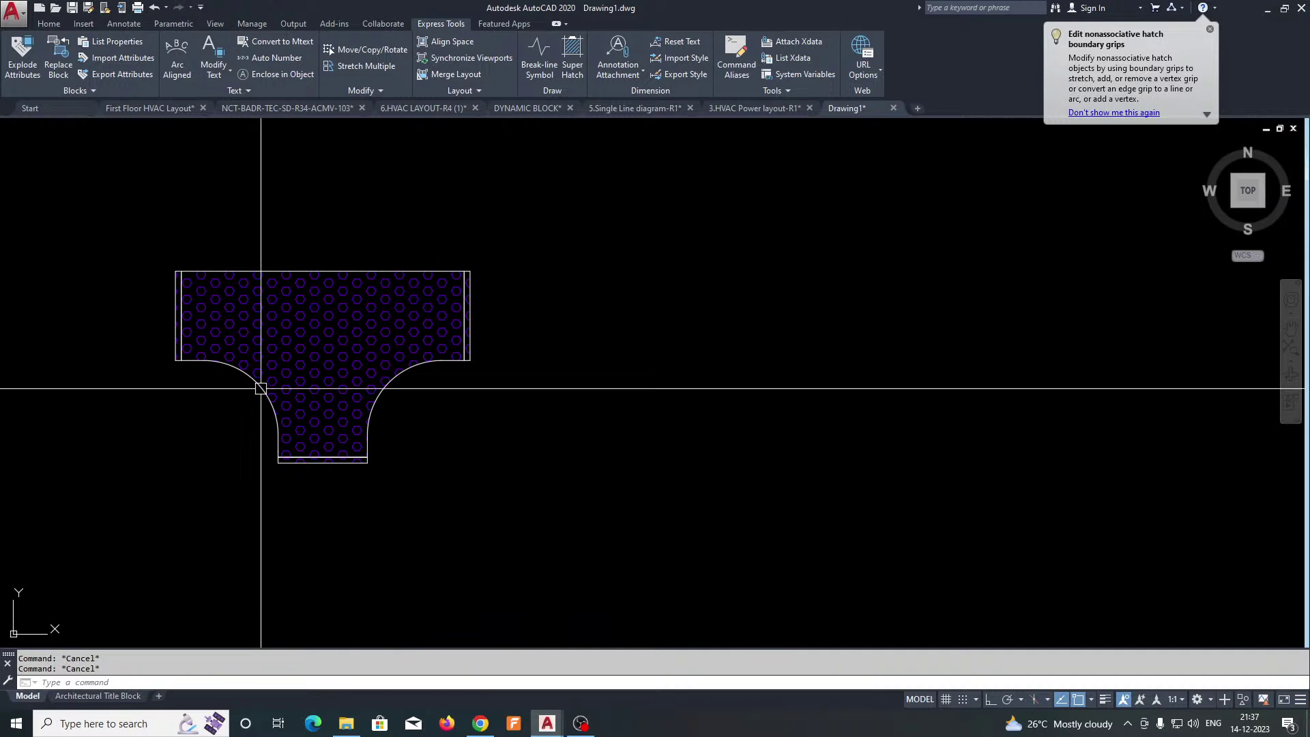
# Step: Dimension the height of the exploded tee's left end with a vertical linear dimension
pyautogui.scroll(2, 232, 373)
pyautogui.click(238, 372)
pyautogui.moveTo(254, 381); pyautogui.dragTo(356, 408, button='middle')
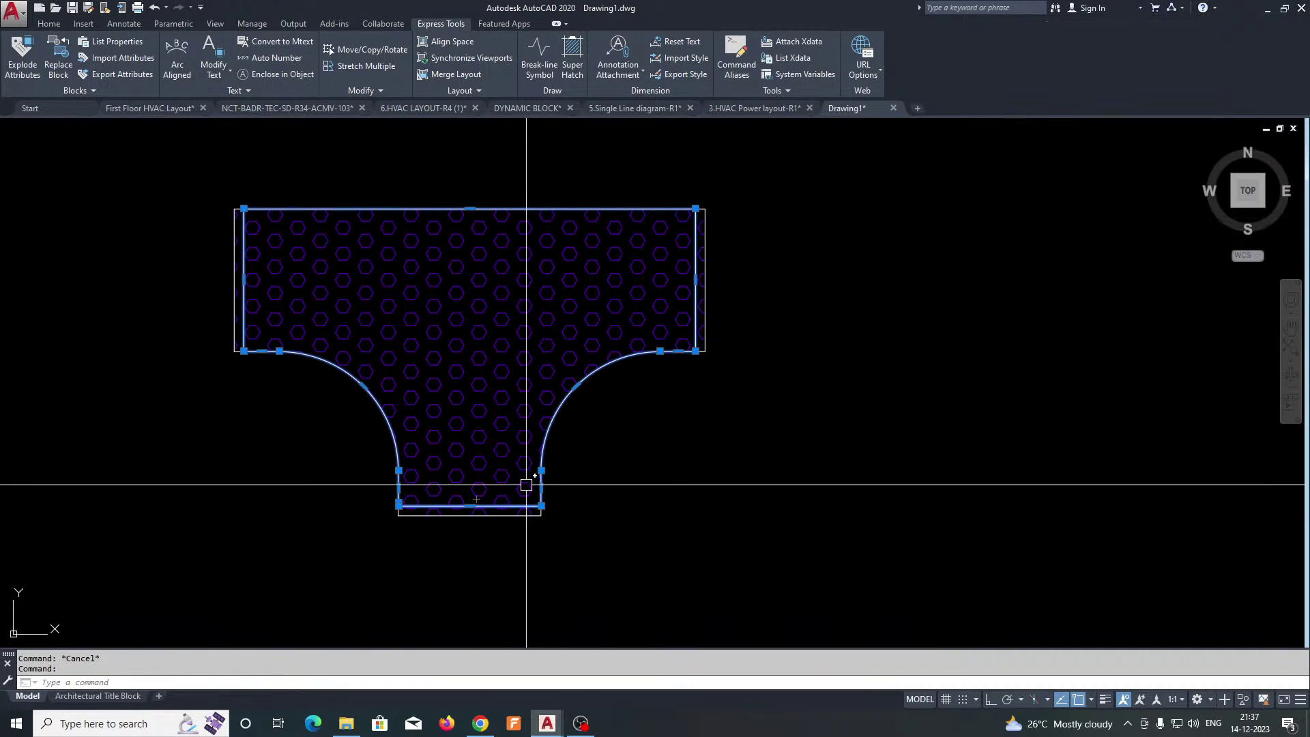
pyautogui.press('Escape')
pyautogui.press('Return')
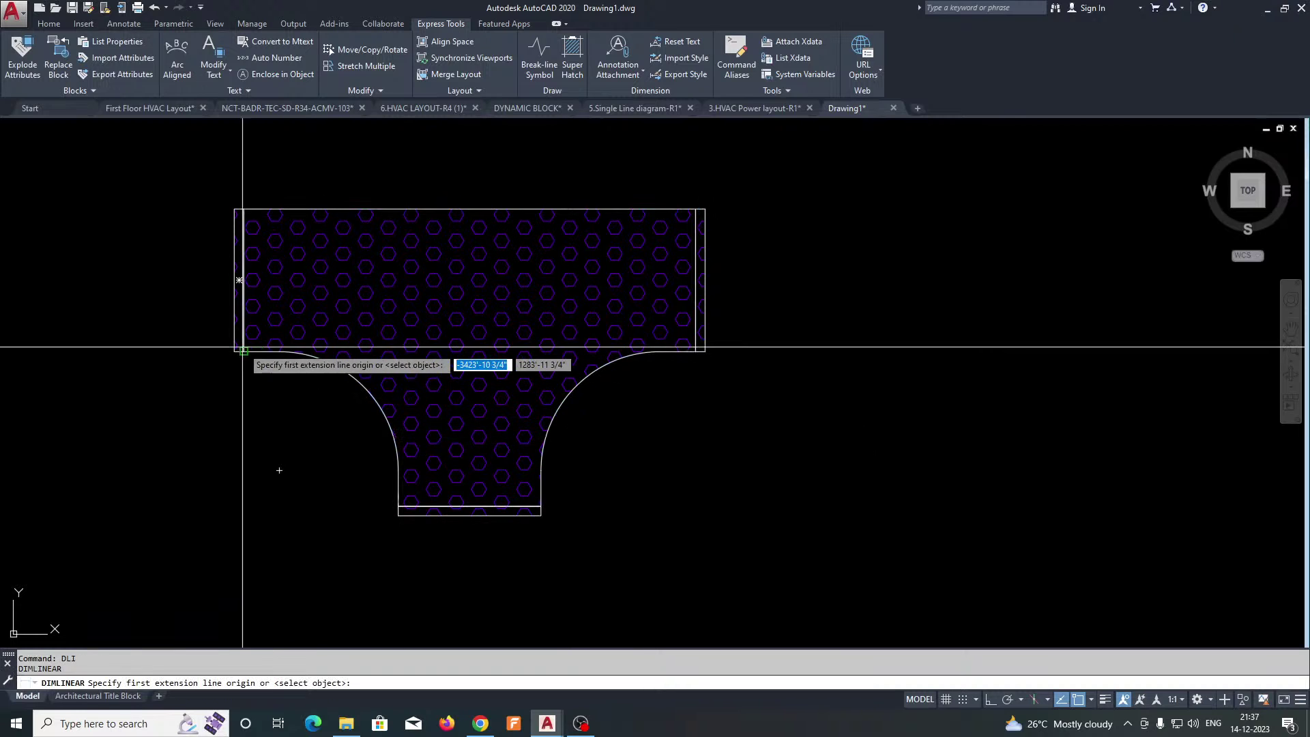
pyautogui.click(243, 348)
pyautogui.click(244, 208)
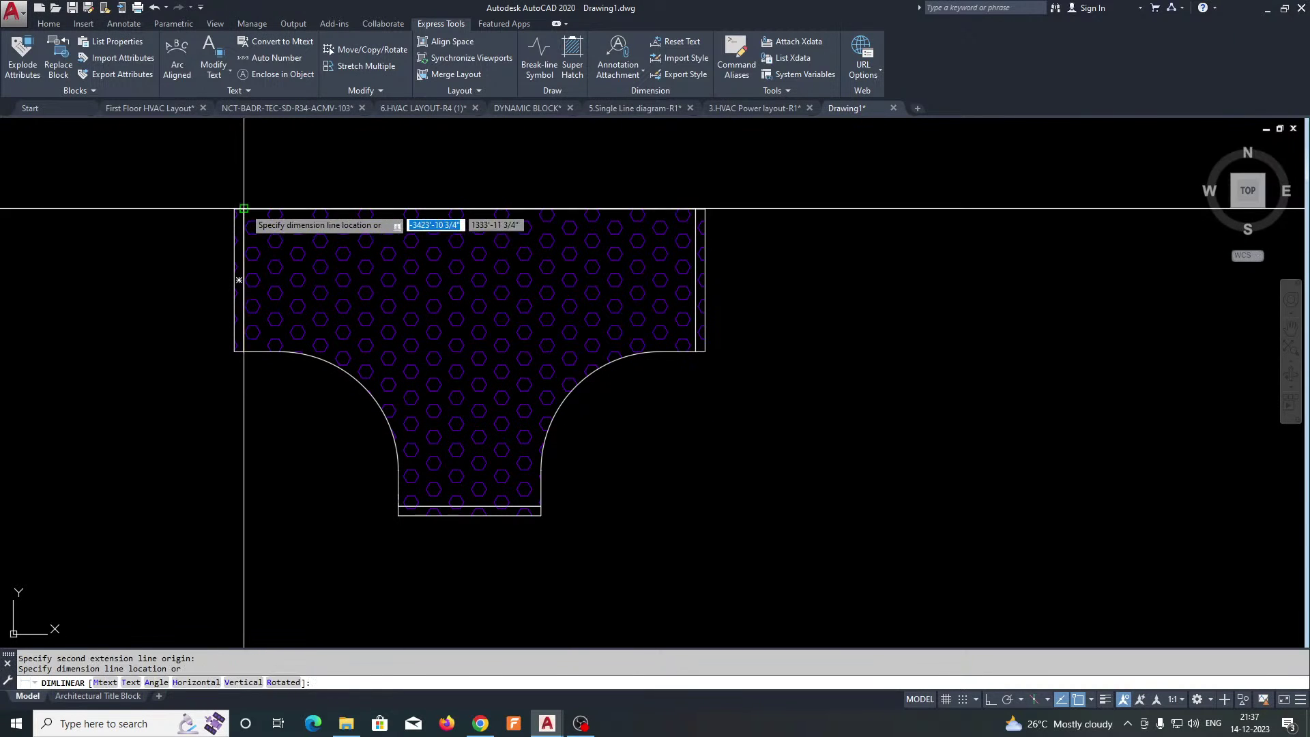
pyautogui.click(154, 287)
pyautogui.scroll(6, 241, 345)
pyautogui.scroll(-5, 286, 284)
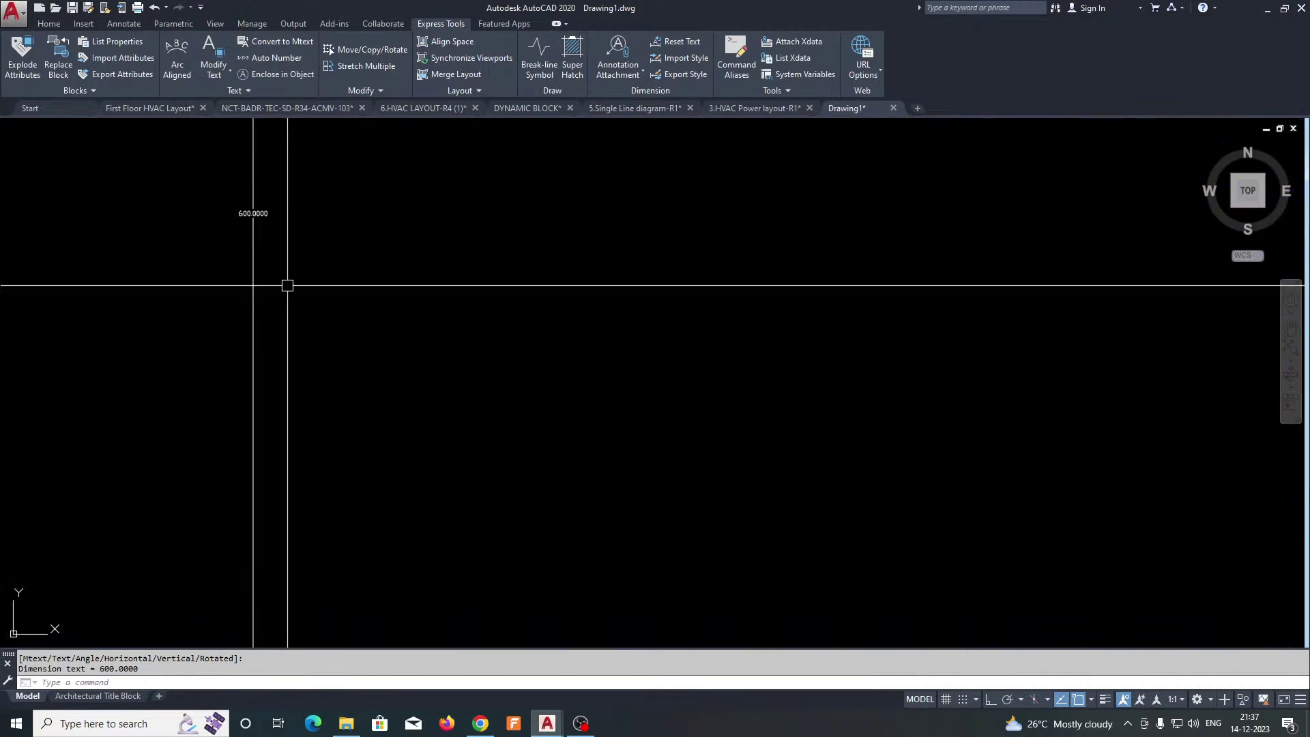
# Step: Erase the dimension at the exploded tee's left end
pyautogui.write('e')
pyautogui.press('Return')
pyautogui.moveTo(322, 389); pyautogui.dragTo(263, 418)
pyautogui.press('Return')
pyautogui.scroll(-8, 351, 403)
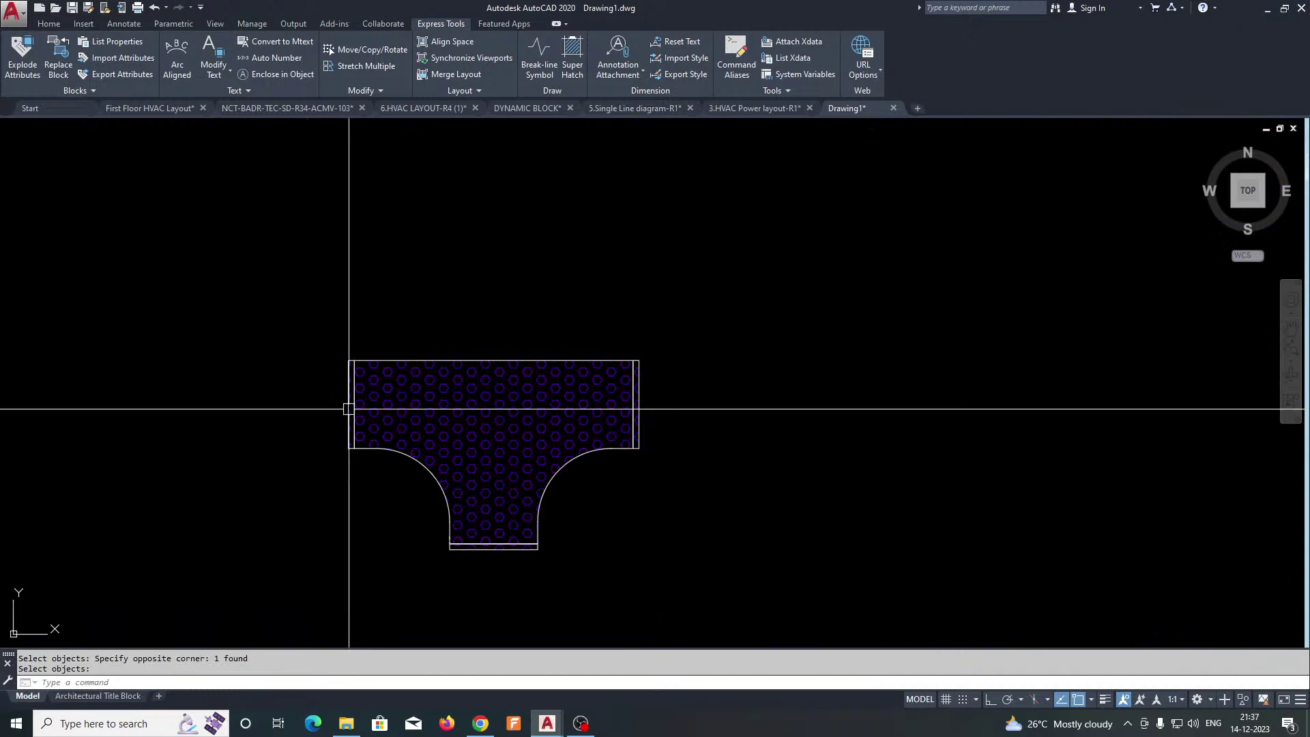
# Step: Copy the whole fittings library together with the stretched and exploded tees to the clipboard
pyautogui.scroll(-8, 564, 287)
pyautogui.press('Escape')
pyautogui.press('Escape')
pyautogui.click(653, 205)
pyautogui.click(351, 351)
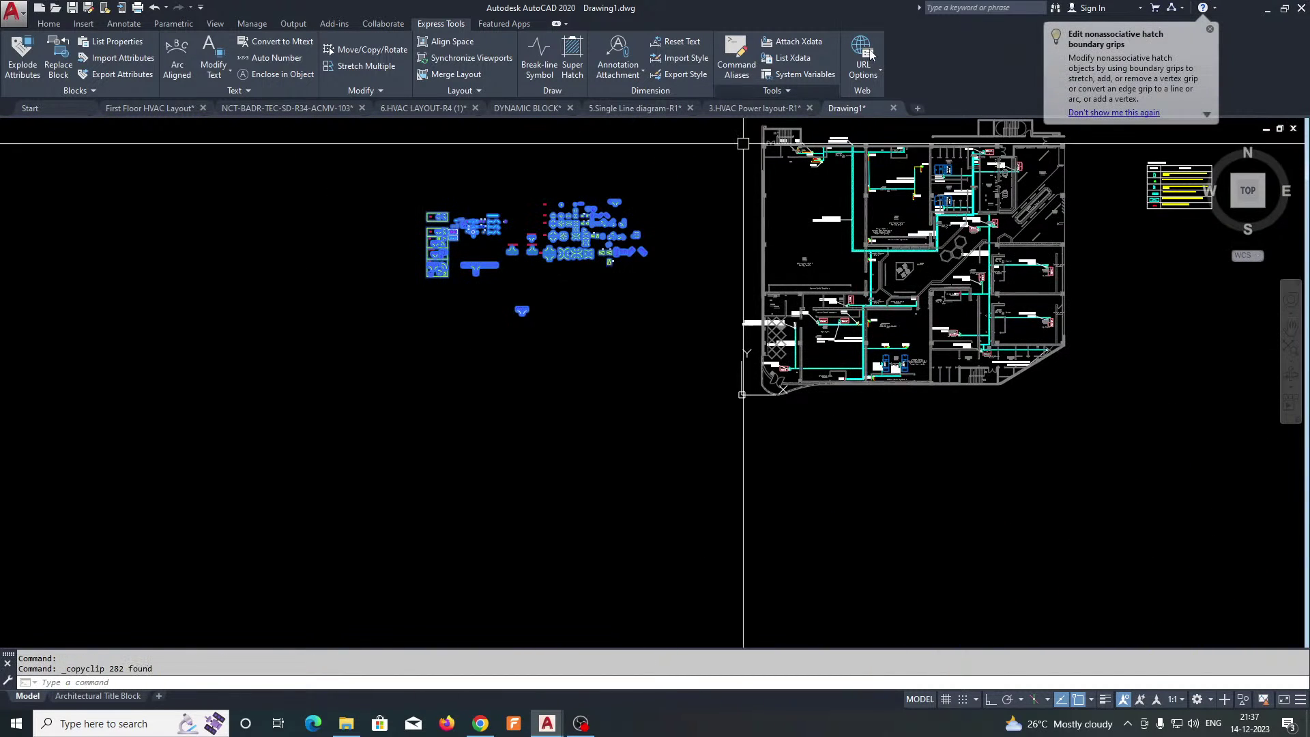
pyautogui.press('Escape')
# Step: Switch to the 3.HVAC Power layout-R1 drawing and paste the copied fittings to the left of the floor plan
pyautogui.click(751, 108)
pyautogui.moveTo(500, 358); pyautogui.dragTo(691, 357, button='middle')
pyautogui.hotkey('ctrl', 'v')
pyautogui.press('Escape')
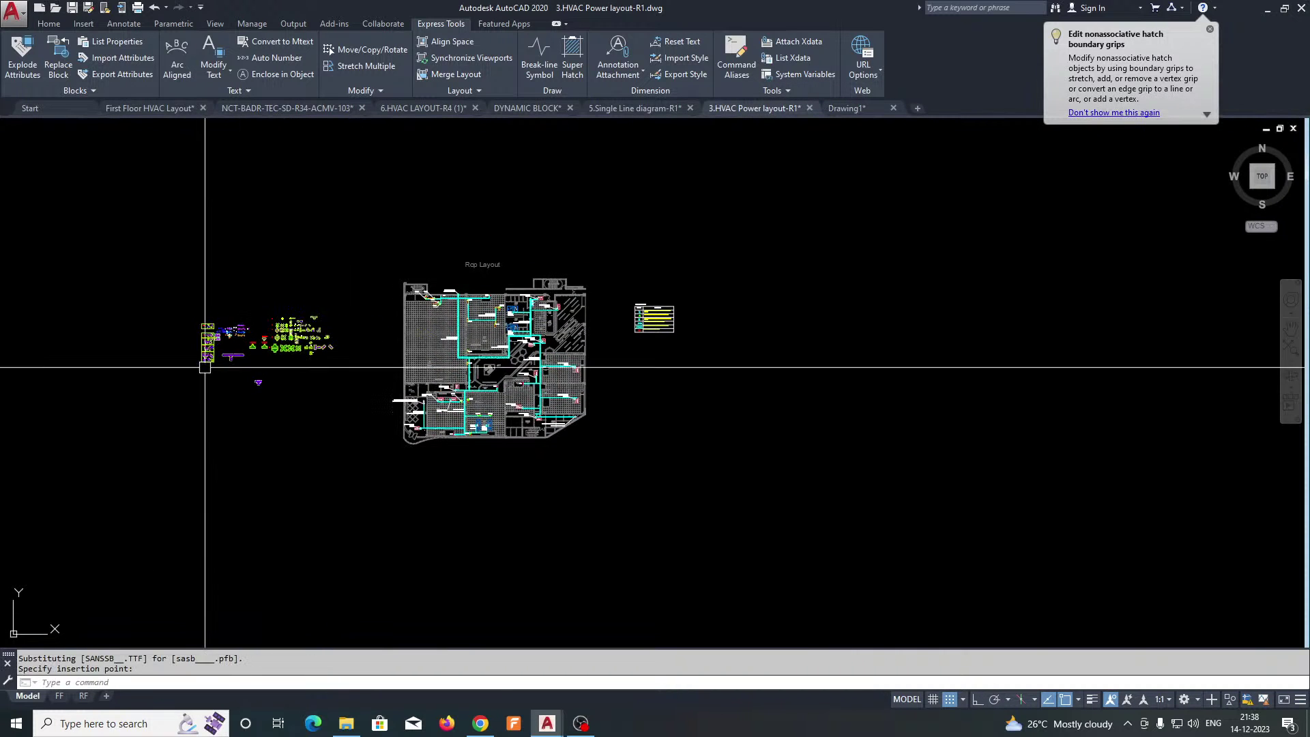
# Step: Dimension the height of the pasted exploded tee's right end with a linear dimension
pyautogui.scroll(8, 204, 369)
pyautogui.scroll(3, 444, 430)
pyautogui.write('DLI')
pyautogui.press('Return')
pyautogui.scroll(5, 520, 377)
pyautogui.click(482, 379)
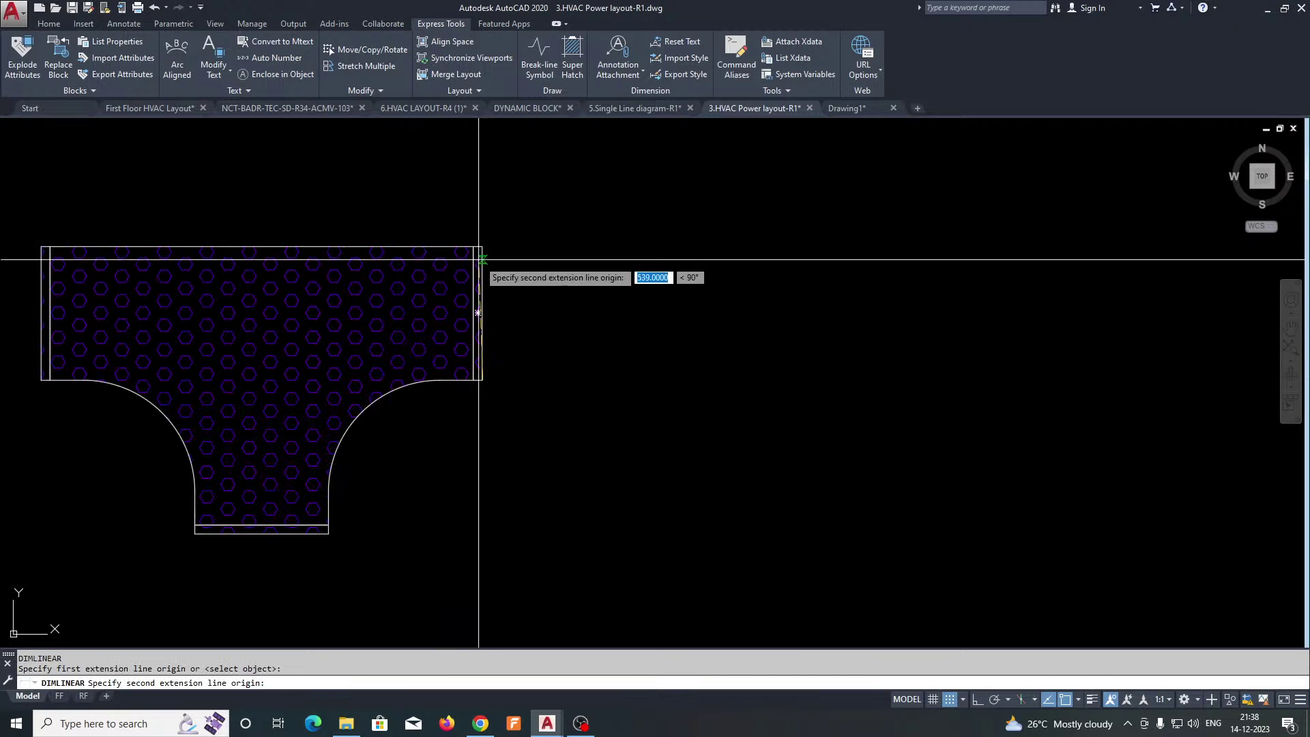
pyautogui.click(482, 246)
pyautogui.click(611, 292)
pyautogui.scroll(-2, 619, 304)
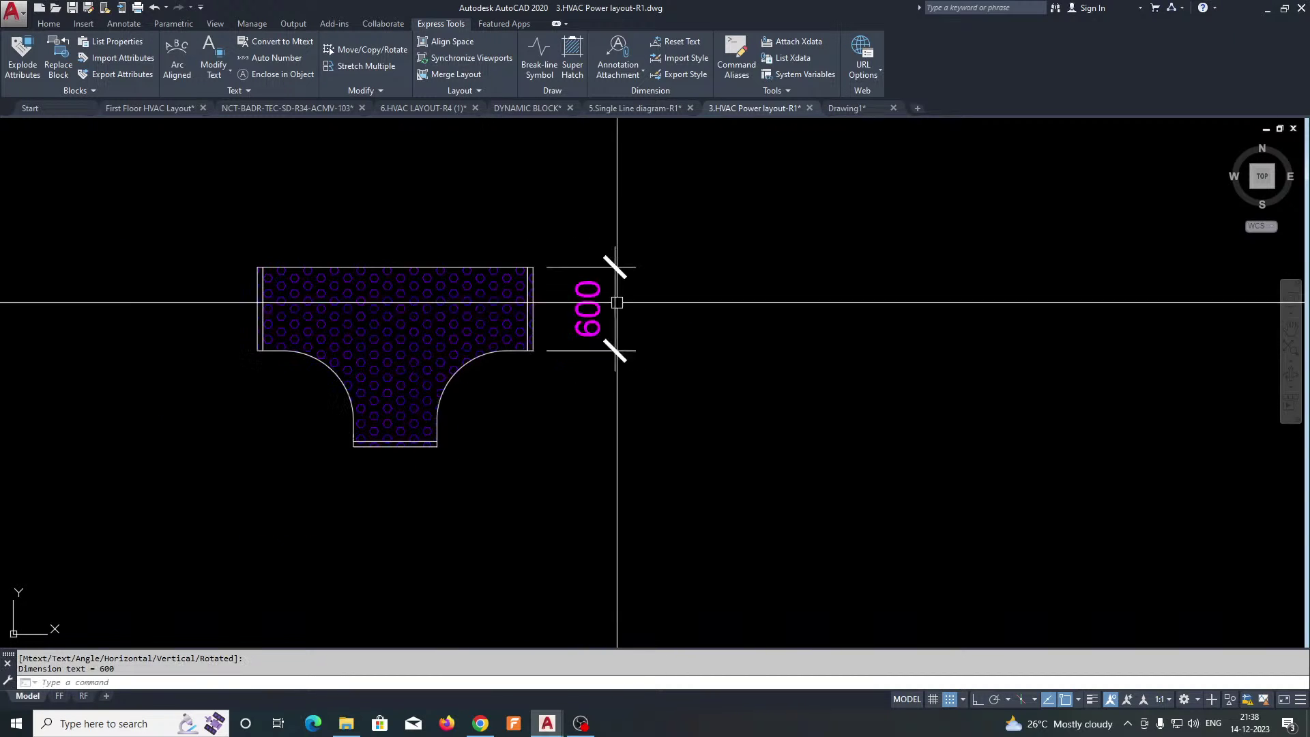
pyautogui.press('Escape')
# Step: Dimension the width of the tee's lower branch, placing the dimension below it
pyautogui.scroll(2, 348, 455)
pyautogui.press('space')
pyautogui.click(357, 443)
pyautogui.click(490, 440)
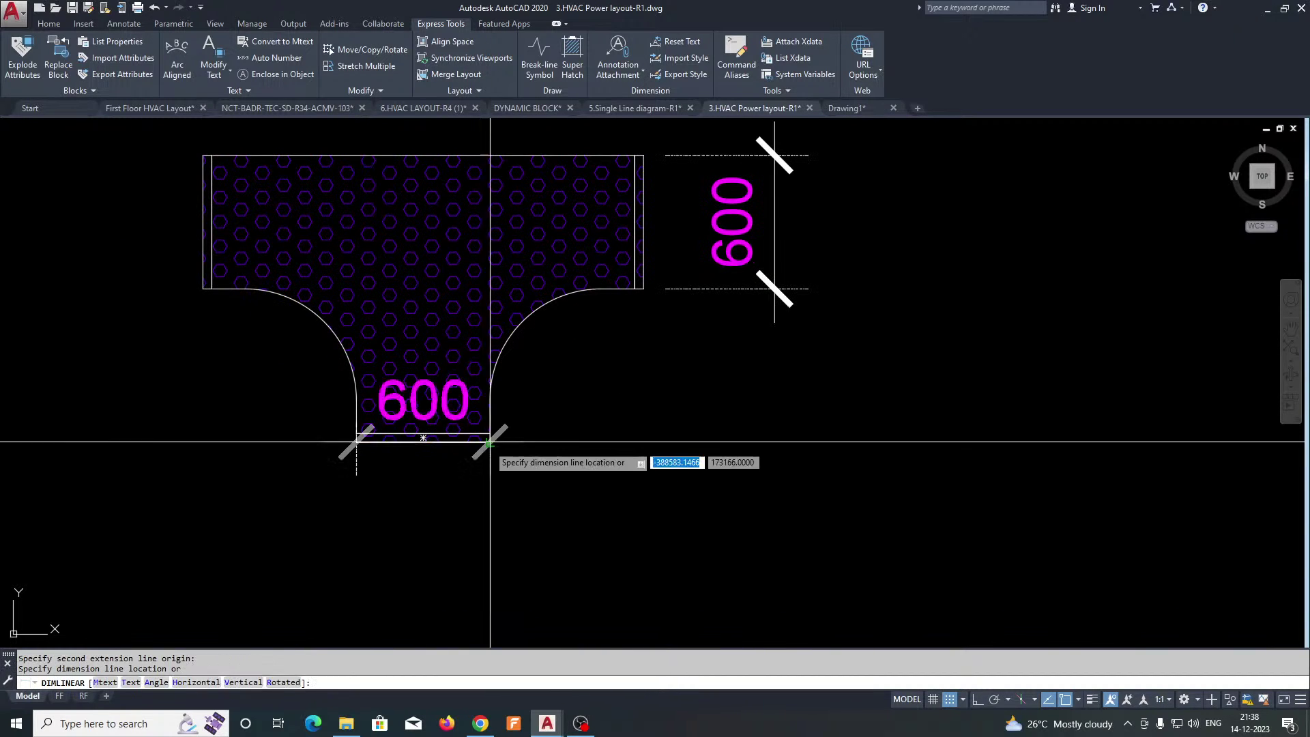
pyautogui.scroll(2, 491, 357)
pyautogui.scroll(-4, 484, 434)
pyautogui.click(483, 434)
pyautogui.press('Escape')
# Step: Dimension the height of the tee's left end, placing the dimension line outside the fitting
pyautogui.press('Return')
pyautogui.scroll(2, 405, 302)
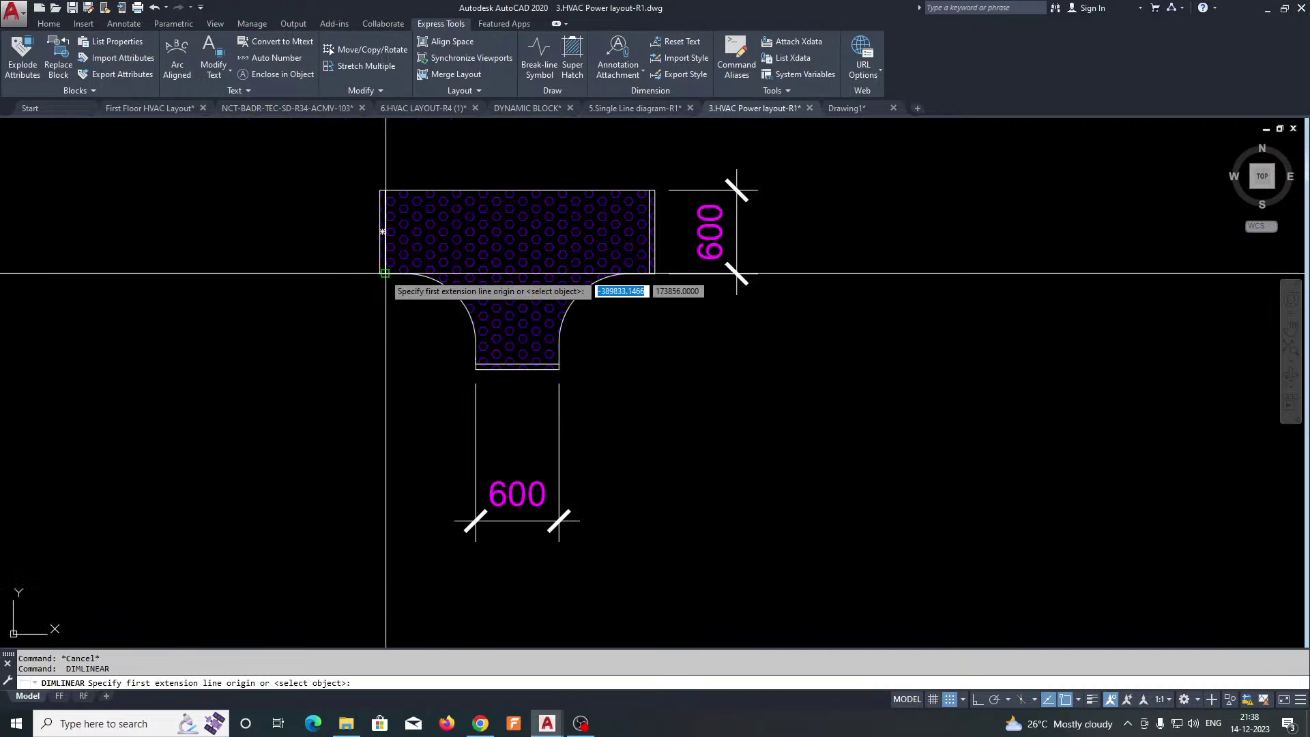
pyautogui.scroll(2, 385, 273)
pyautogui.click(386, 272)
pyautogui.moveTo(396, 250); pyautogui.dragTo(398, 337, button='middle')
pyautogui.click(387, 226)
pyautogui.click(228, 287)
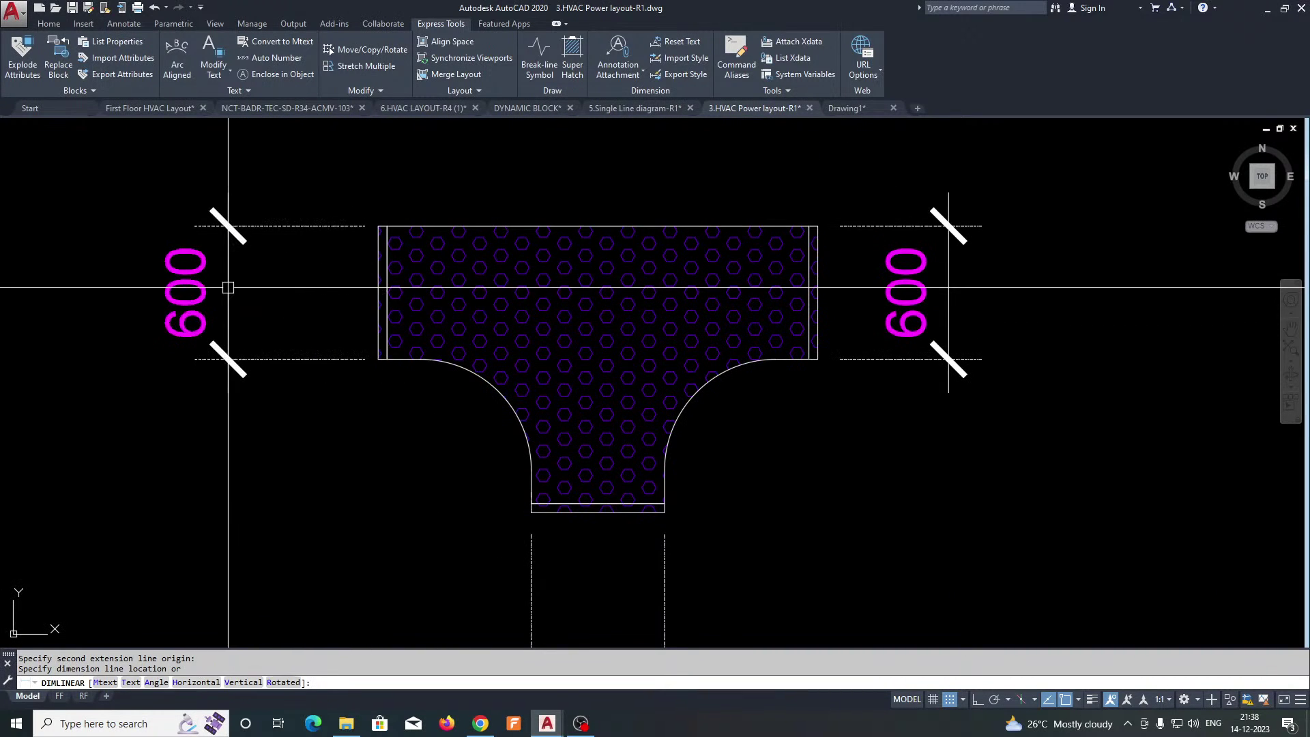
pyautogui.click(228, 288)
pyautogui.press('Escape')
# Step: Erase the three linear dimensions around the exploded tee
pyautogui.scroll(-2, 338, 341)
pyautogui.write('e')
pyautogui.press('Return')
pyautogui.scroll(-2, 319, 343)
pyautogui.moveTo(351, 396); pyautogui.dragTo(354, 351, button='middle')
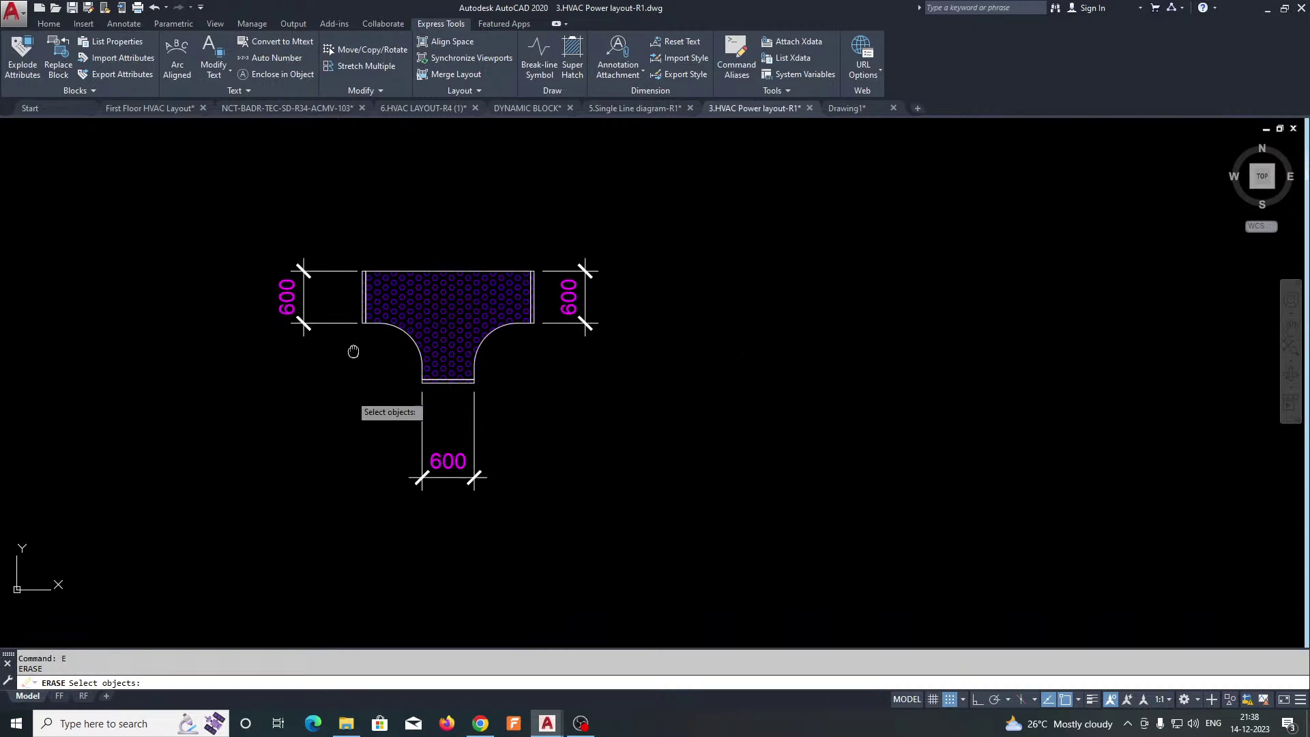
pyautogui.scroll(4, 398, 310)
pyautogui.moveTo(413, 287); pyautogui.dragTo(463, 284, button='middle')
pyautogui.scroll(-2, 418, 331)
pyautogui.write('e')
pyautogui.press('Return')
pyautogui.click(317, 318)
pyautogui.click(272, 386)
pyautogui.write('e')
pyautogui.click(807, 231)
pyautogui.click(718, 415)
pyautogui.write('e')
pyautogui.click(631, 505)
pyautogui.click(412, 544)
pyautogui.press('Return')
pyautogui.moveTo(586, 439); pyautogui.dragTo(521, 439, button='middle')
pyautogui.press('Escape')
# Step: Begin a block definition named CT-600 with its base point at the midpoint of the tee's upper edge
pyautogui.write('b')
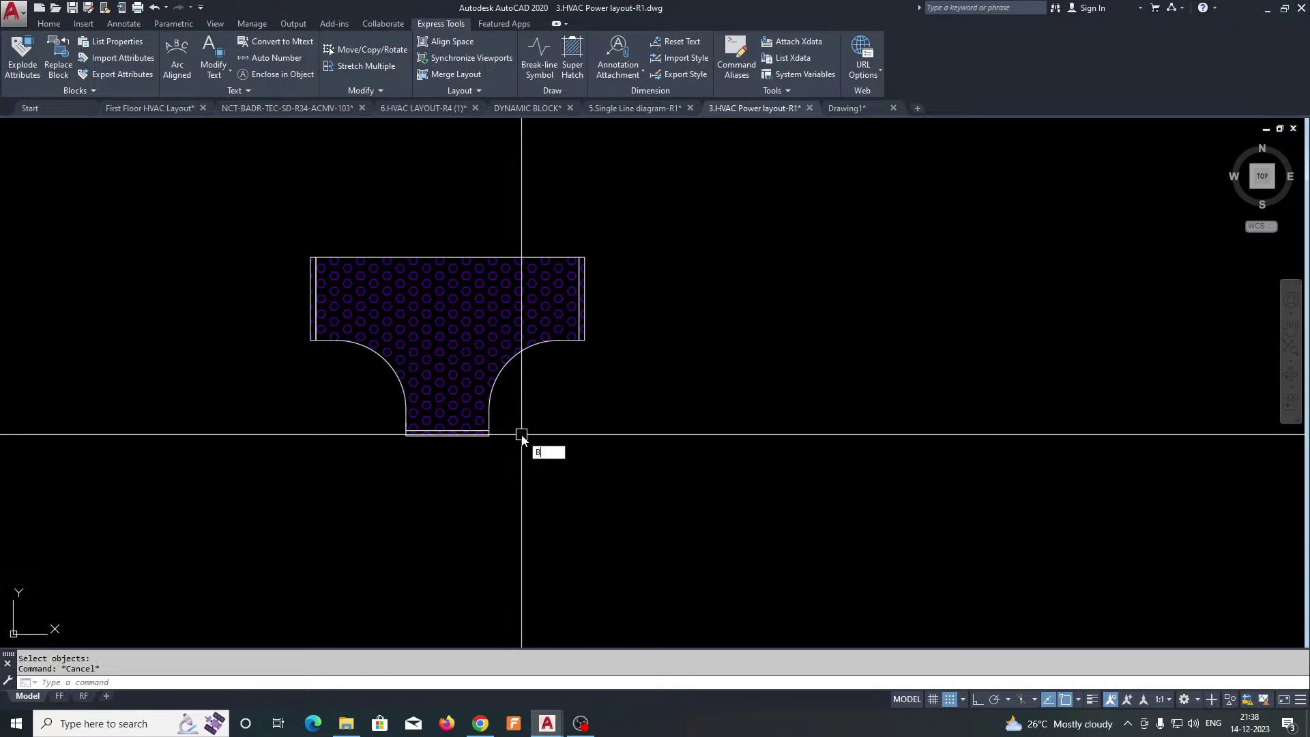
pyautogui.press('Return')
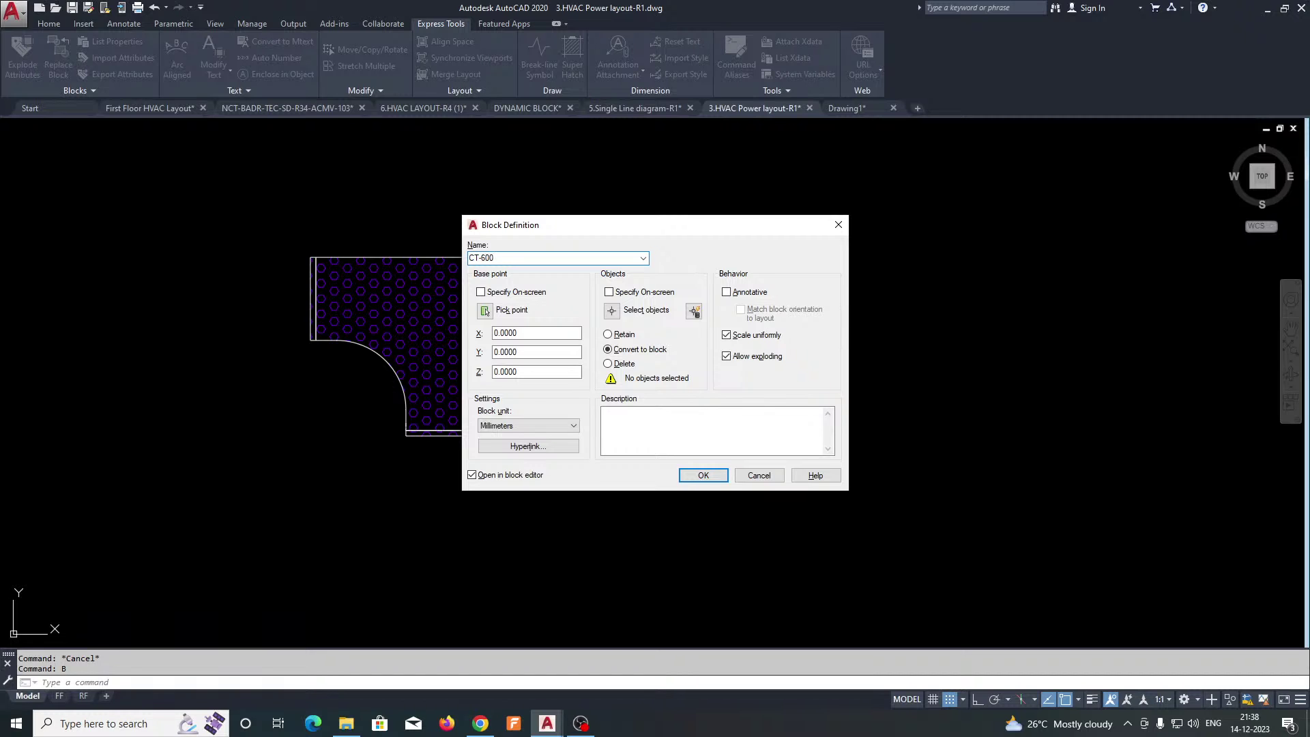
pyautogui.click(485, 311)
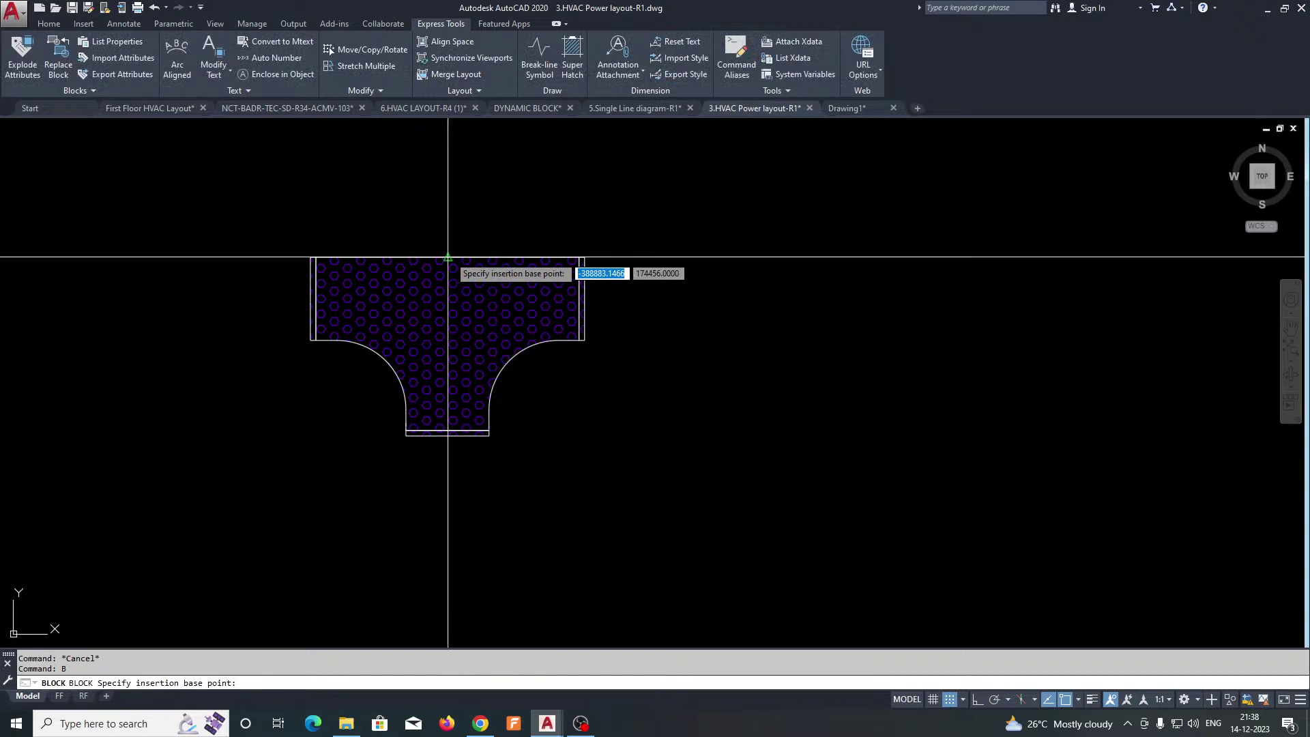
pyautogui.click(448, 257)
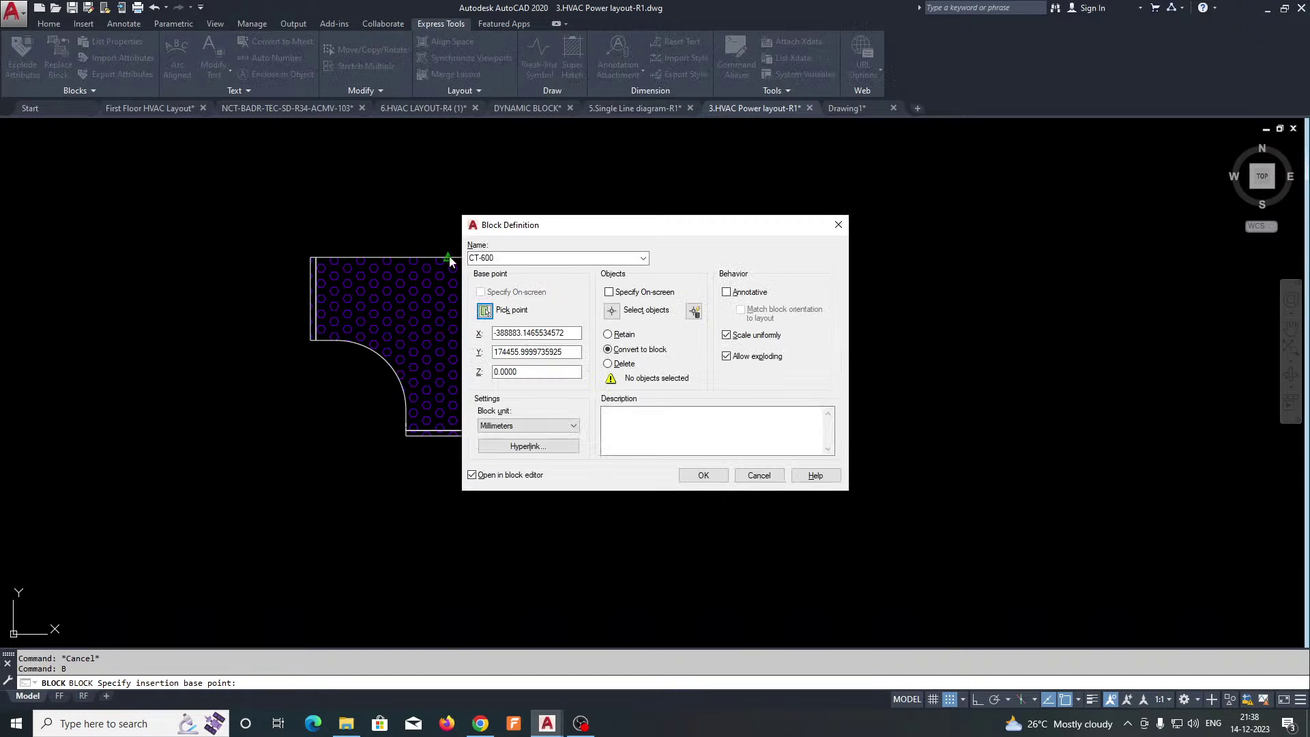
# Step: Select all objects of the tee for the CT-600 block and create it, opening it in the block editor
pyautogui.click(610, 312)
pyautogui.click(641, 219)
pyautogui.click(246, 459)
pyautogui.press('Return')
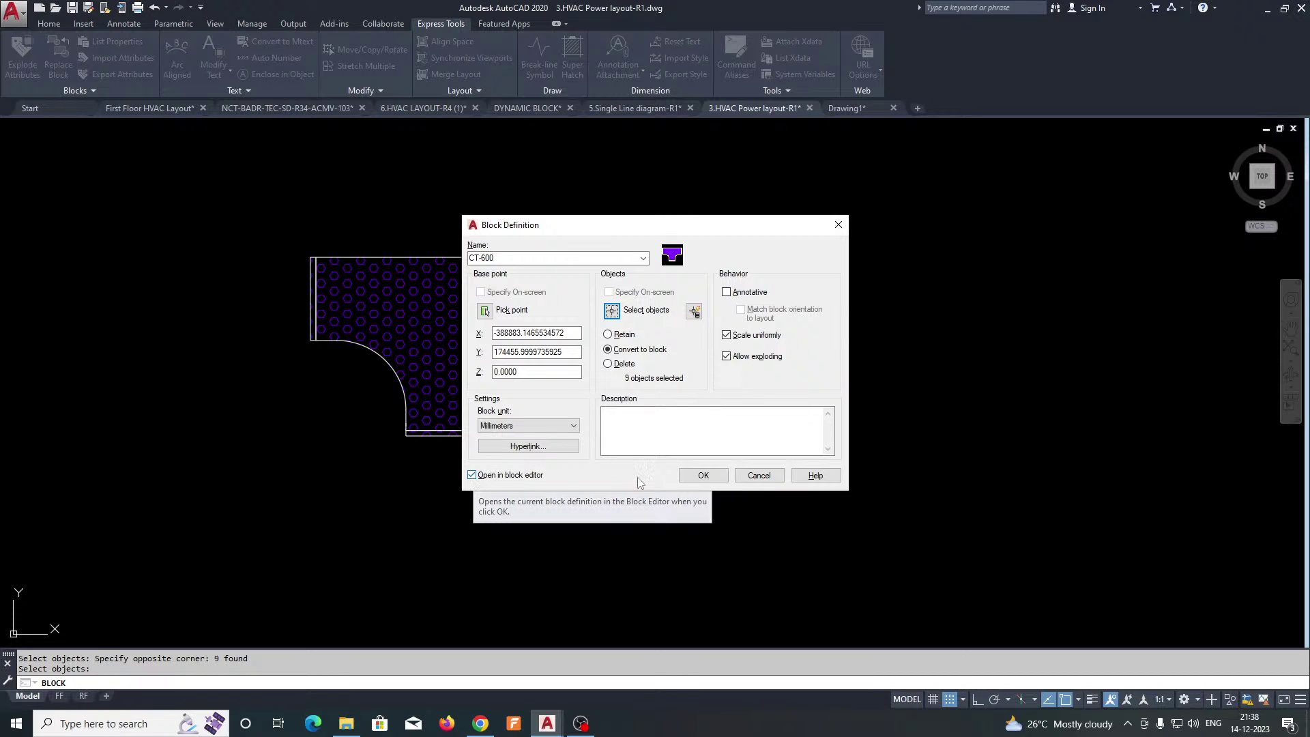
pyautogui.click(694, 478)
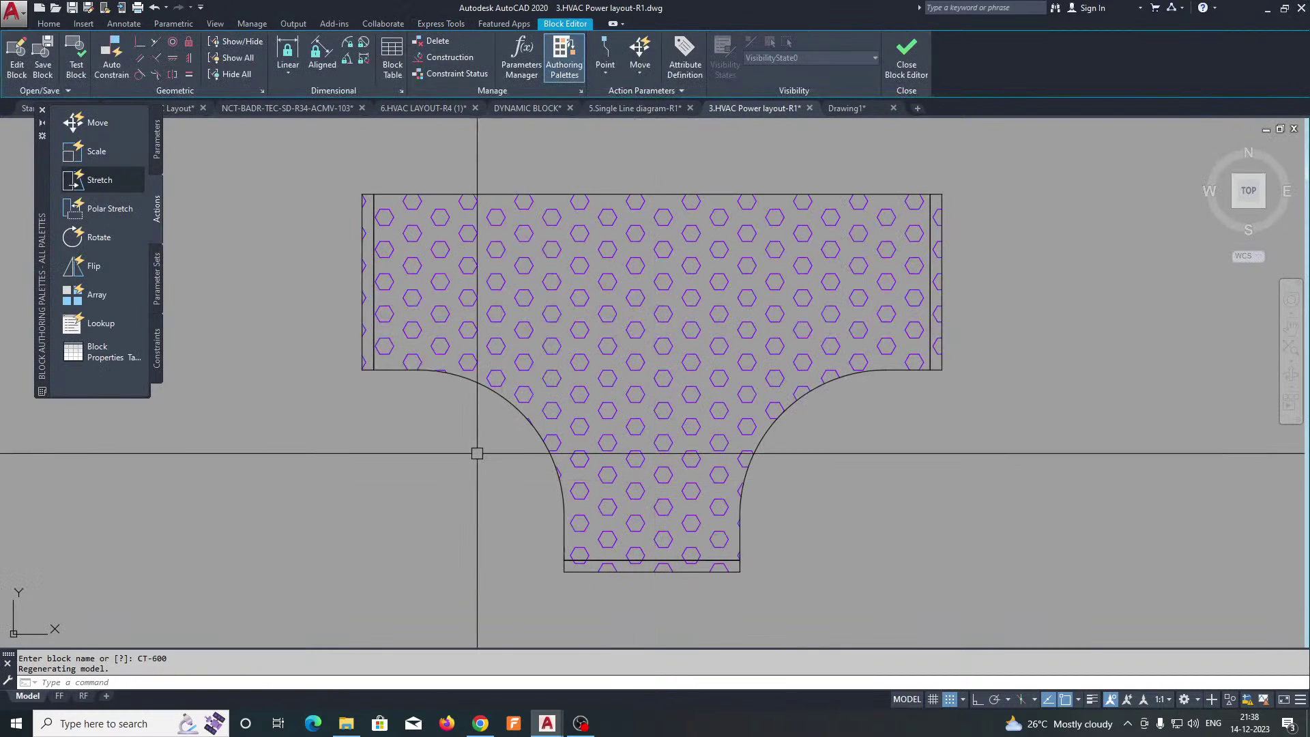
pyautogui.click(1010, 170)
pyautogui.click(352, 567)
pyautogui.press('Escape')
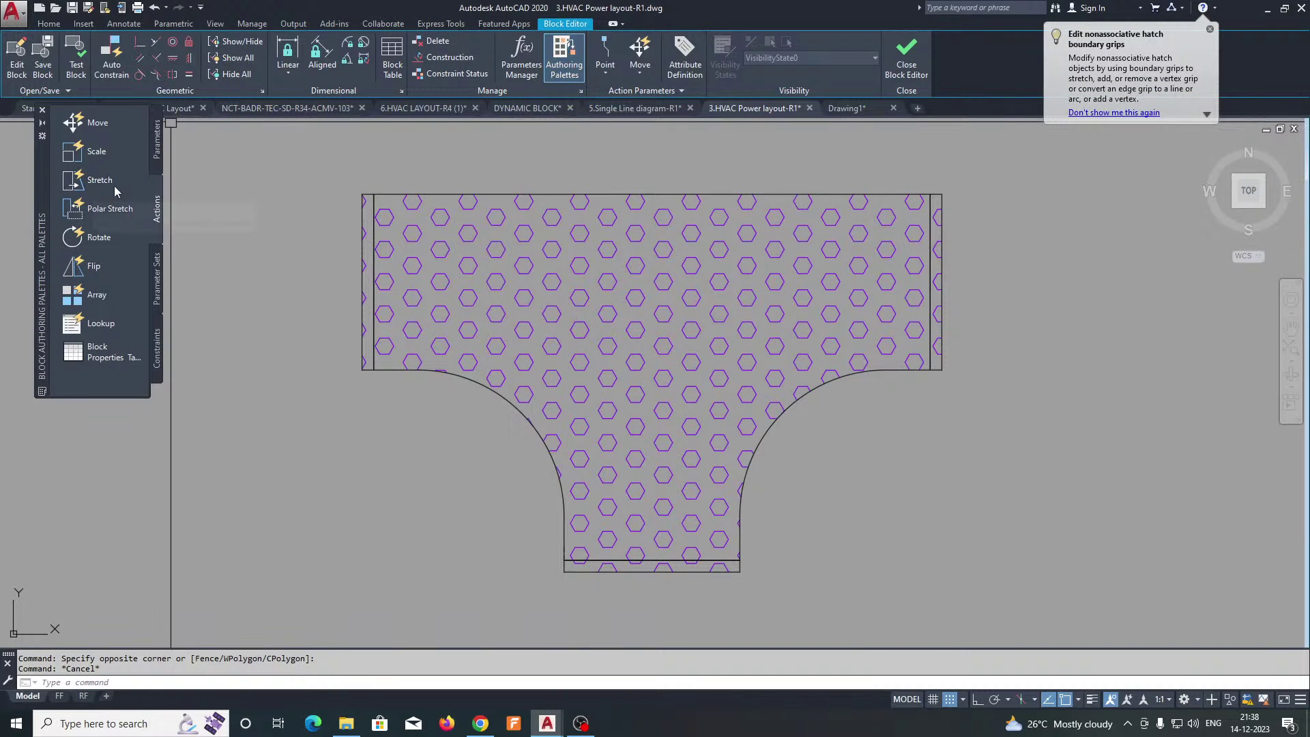
pyautogui.click(157, 148)
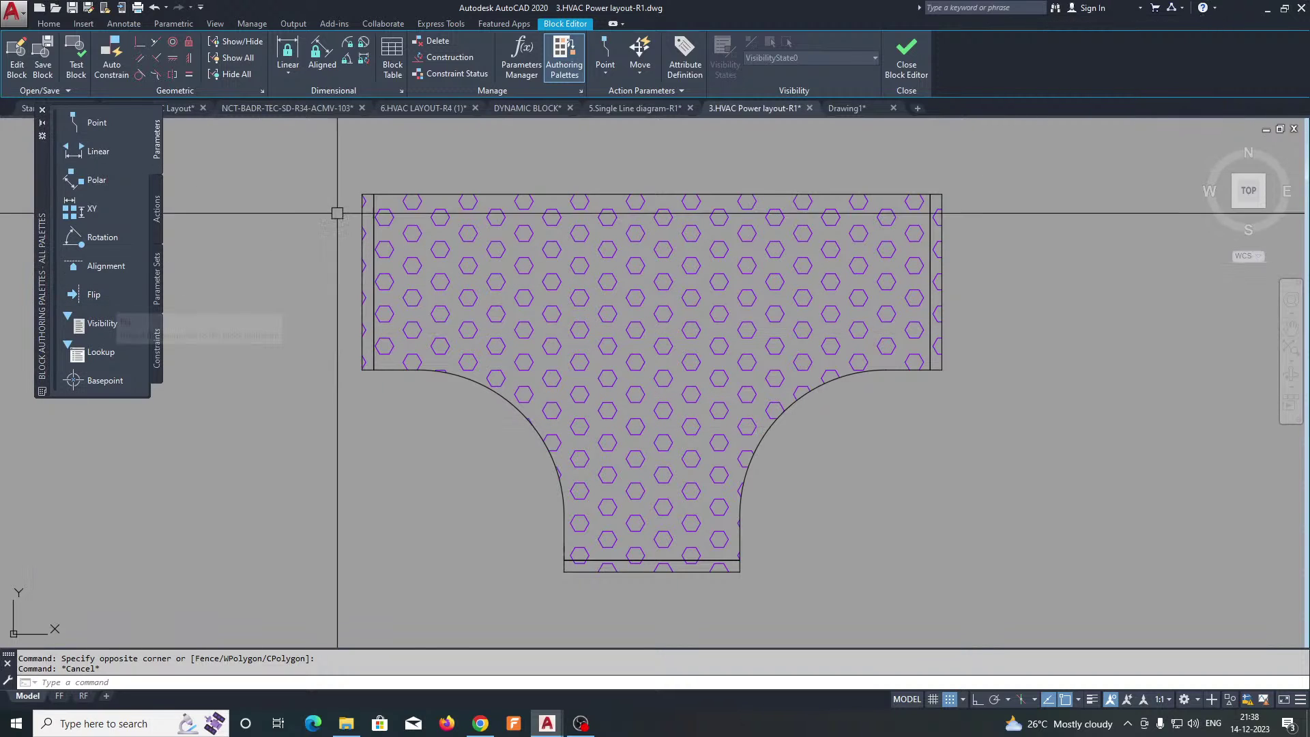
pyautogui.click(561, 62)
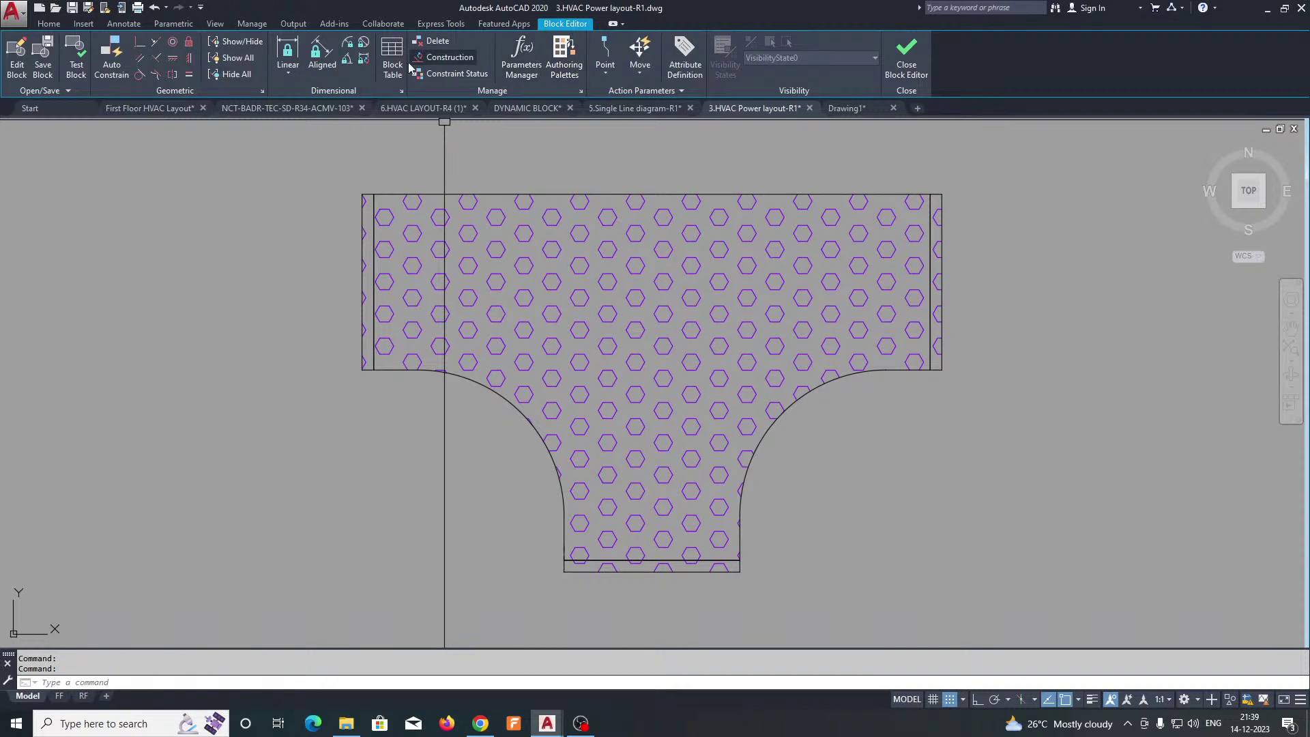
pyautogui.click(558, 66)
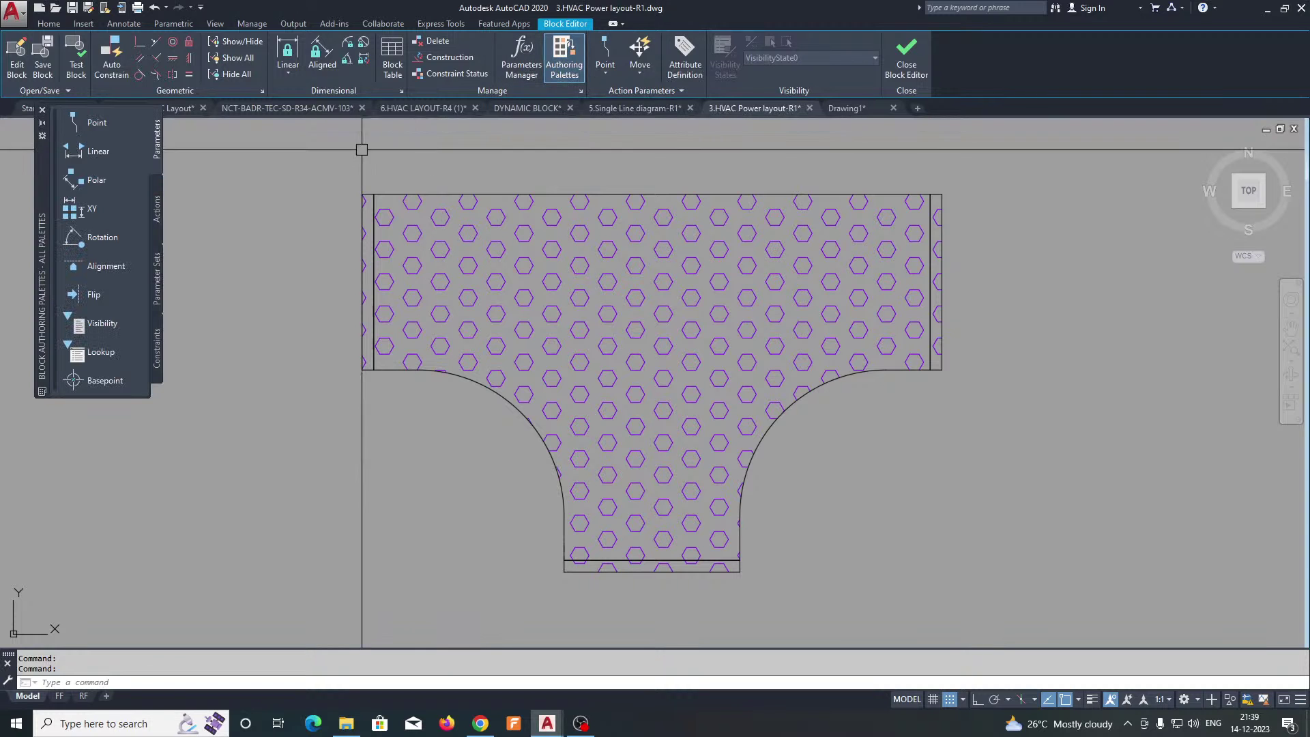
pyautogui.click(87, 153)
pyautogui.moveTo(254, 225); pyautogui.dragTo(360, 307, button='middle')
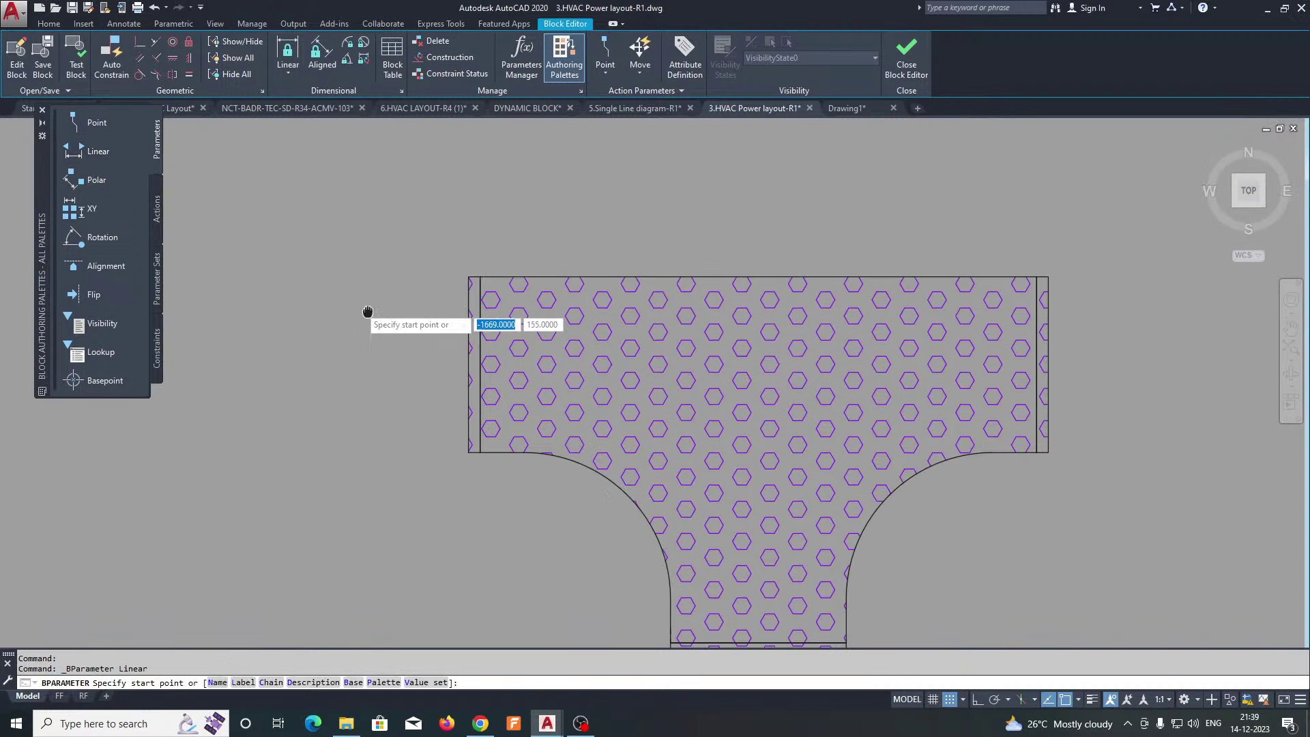
pyautogui.scroll(-2, 490, 381)
pyautogui.scroll(4, 483, 287)
pyautogui.press('Escape')
# Step: Move the tee's left end strip, with its hatch, a short distance away from the body
pyautogui.click(481, 272)
pyautogui.click(413, 362)
pyautogui.scroll(-1, 372, 357)
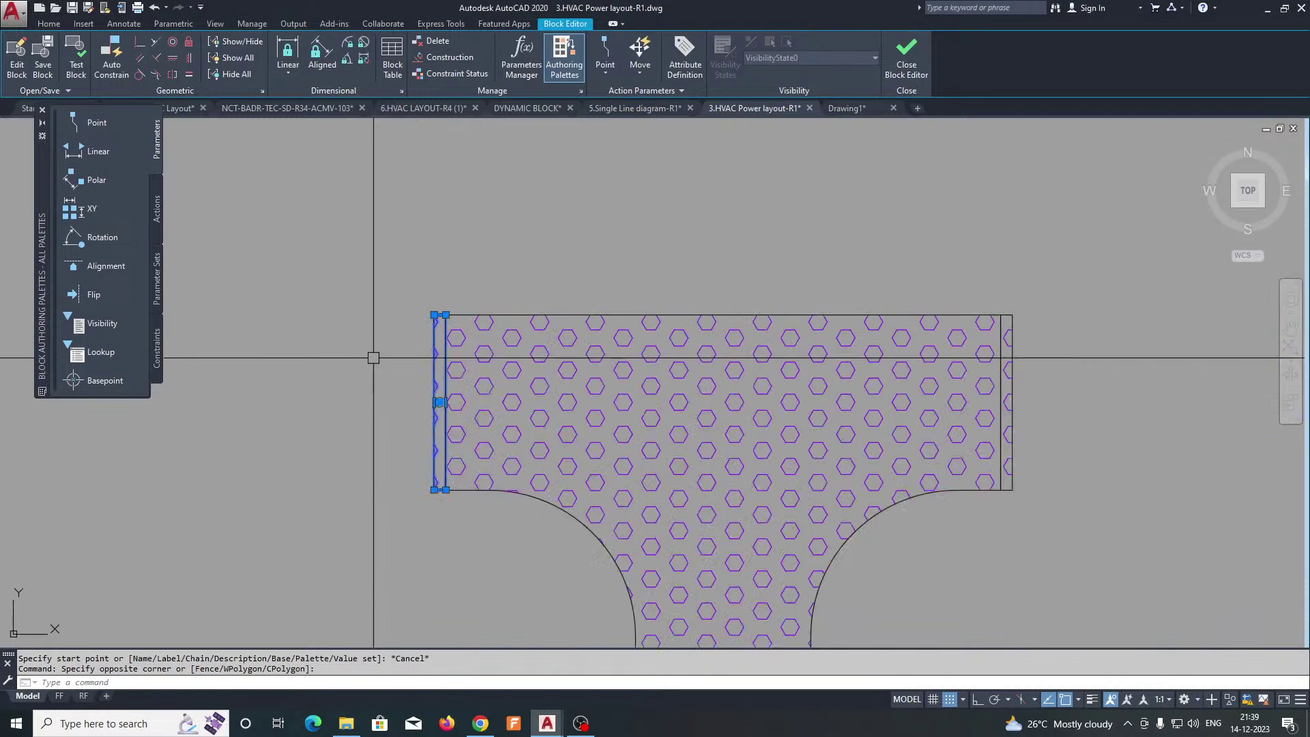
pyautogui.write('m')
pyautogui.press('space')
pyautogui.click(489, 554)
pyautogui.click(425, 560)
pyautogui.press('Escape')
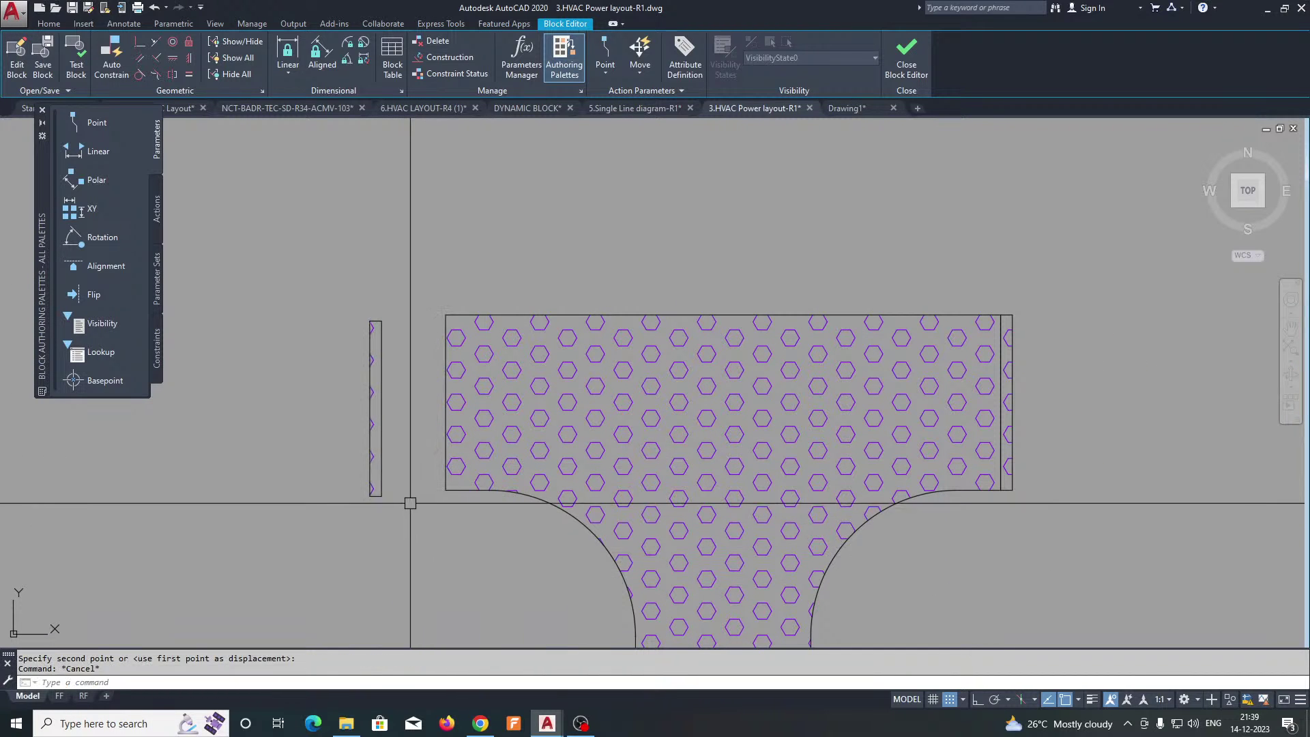
# Step: Move the detached left strip back so its lower corner meets the lower-left corner of the tee body
pyautogui.click(380, 420)
pyautogui.press('Return')
pyautogui.click(381, 496)
pyautogui.click(446, 488)
pyautogui.moveTo(834, 438); pyautogui.dragTo(471, 366, button='middle')
pyautogui.press('space')
pyautogui.click(547, 211)
pyautogui.click(732, 448)
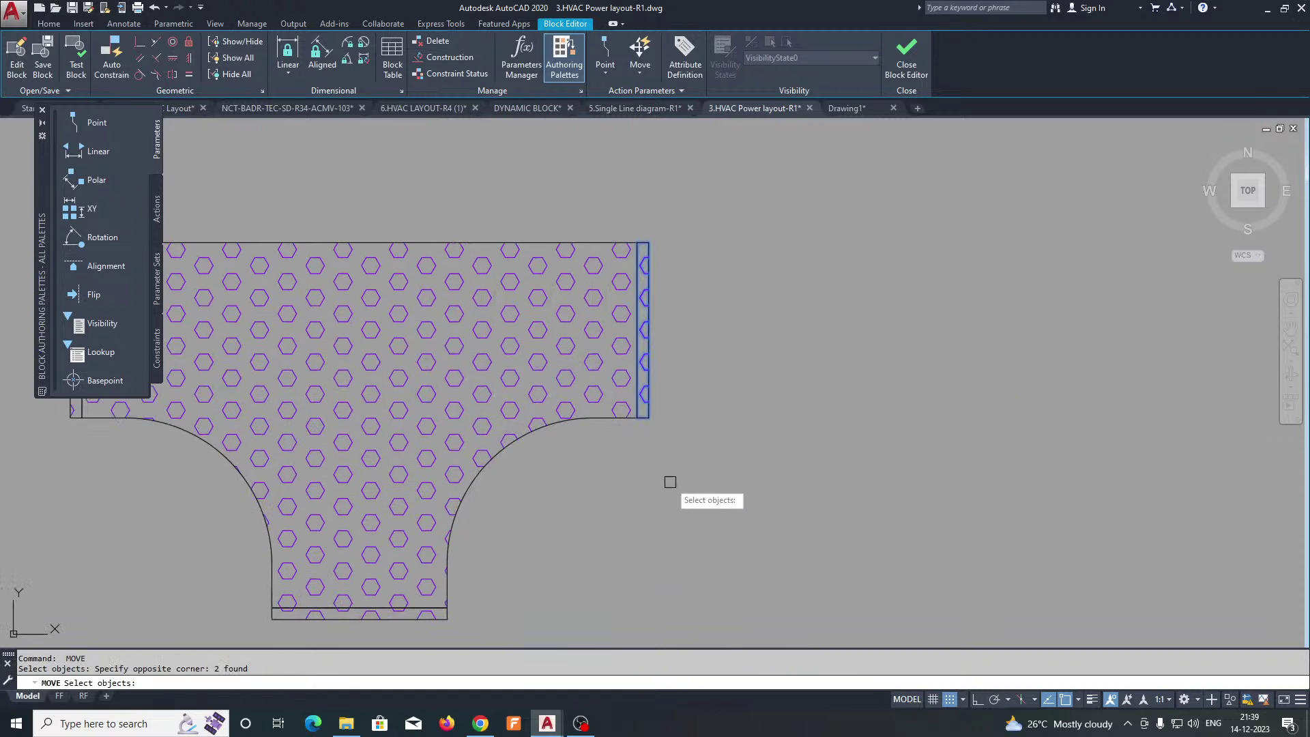
pyautogui.scroll(-2, 653, 487)
pyautogui.press('Escape')
pyautogui.scroll(2, 352, 377)
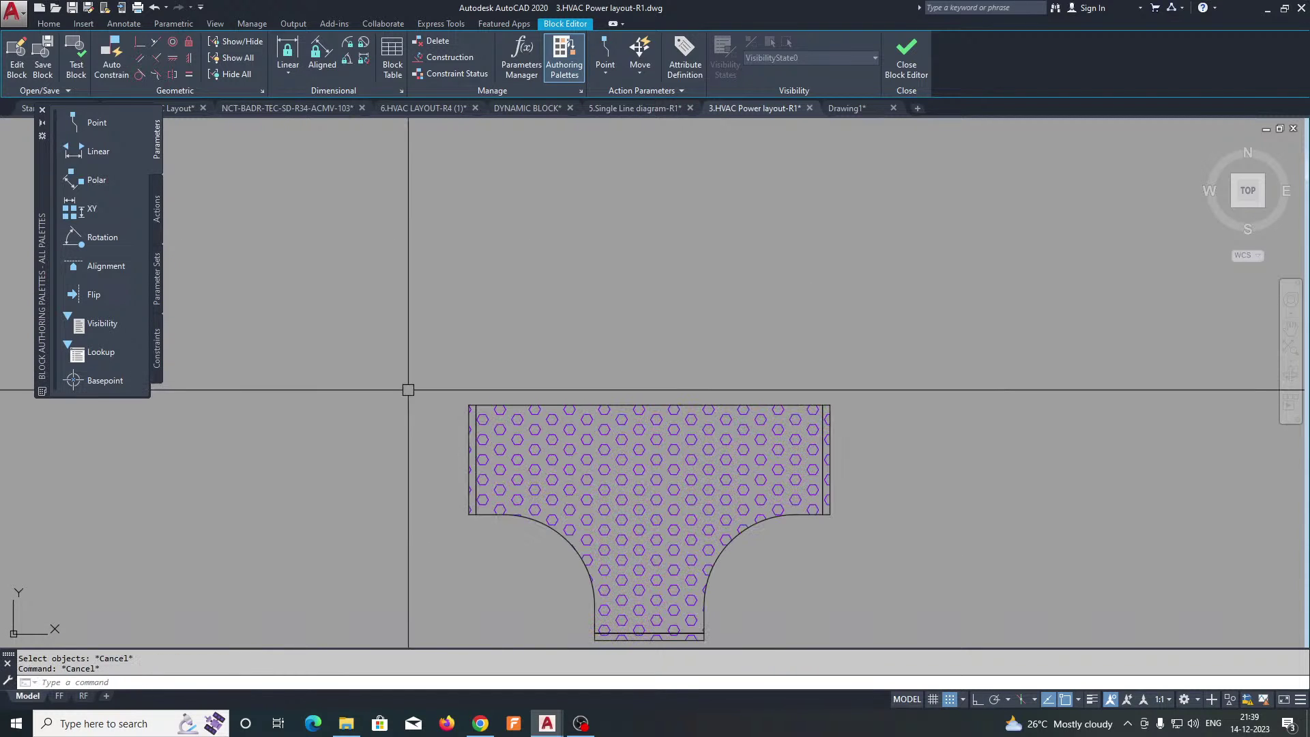
# Step: Add a linear parameter across the left end strip, from its inner to its outer upper corner, with the label above
pyautogui.moveTo(407, 388); pyautogui.dragTo(263, 263, button='middle')
pyautogui.click(83, 159)
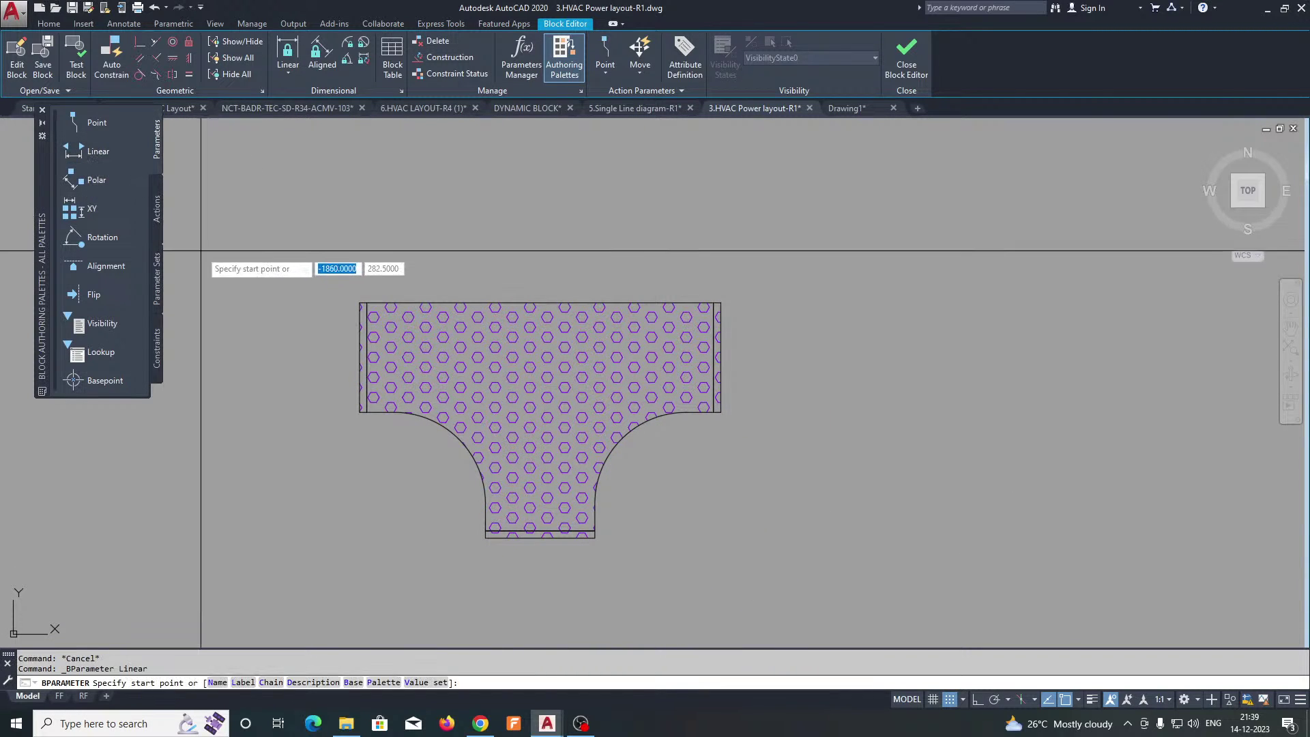
pyautogui.scroll(4, 368, 294)
pyautogui.click(370, 292)
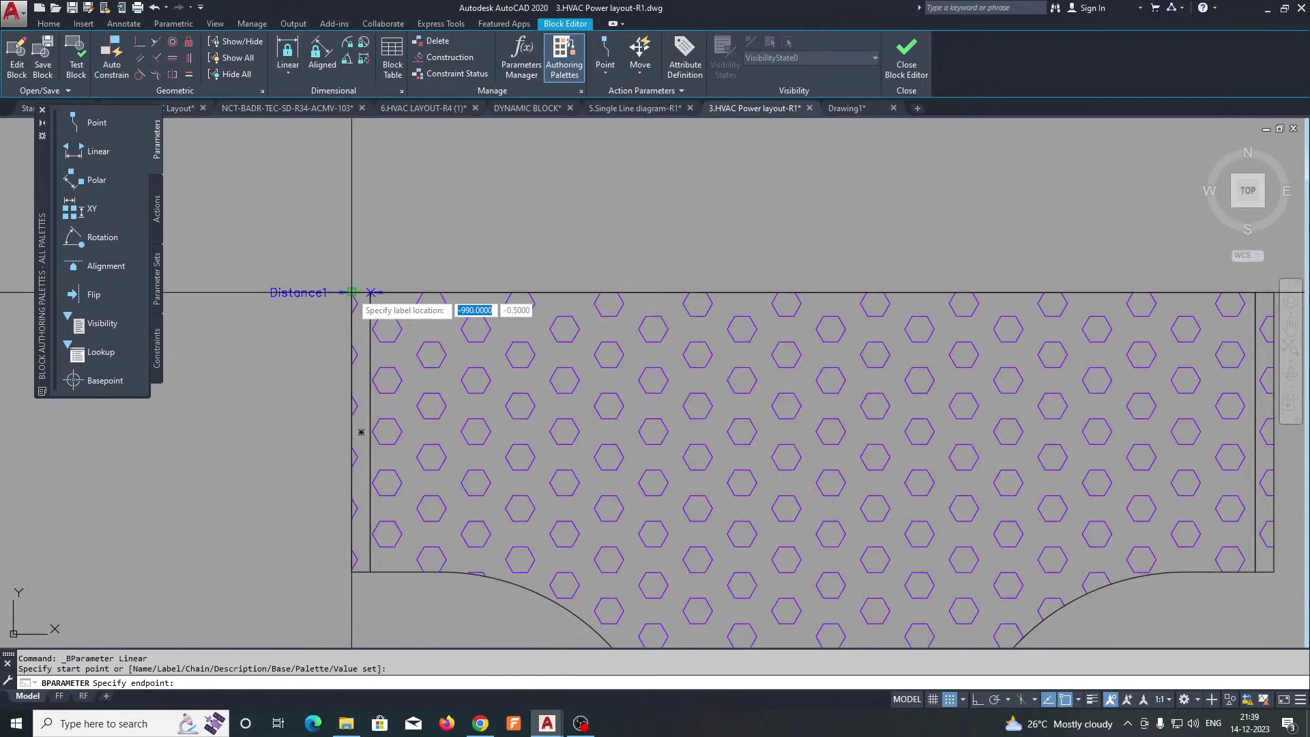
pyautogui.click(352, 292)
# Step: Add a linear parameter across the right end strip, from its inner to its outer upper corner, with the label above
pyautogui.scroll(-1, 403, 240)
pyautogui.moveTo(682, 257); pyautogui.dragTo(504, 257, button='middle')
pyautogui.scroll(1, 880, 257)
pyautogui.press('Return')
pyautogui.click(686, 283)
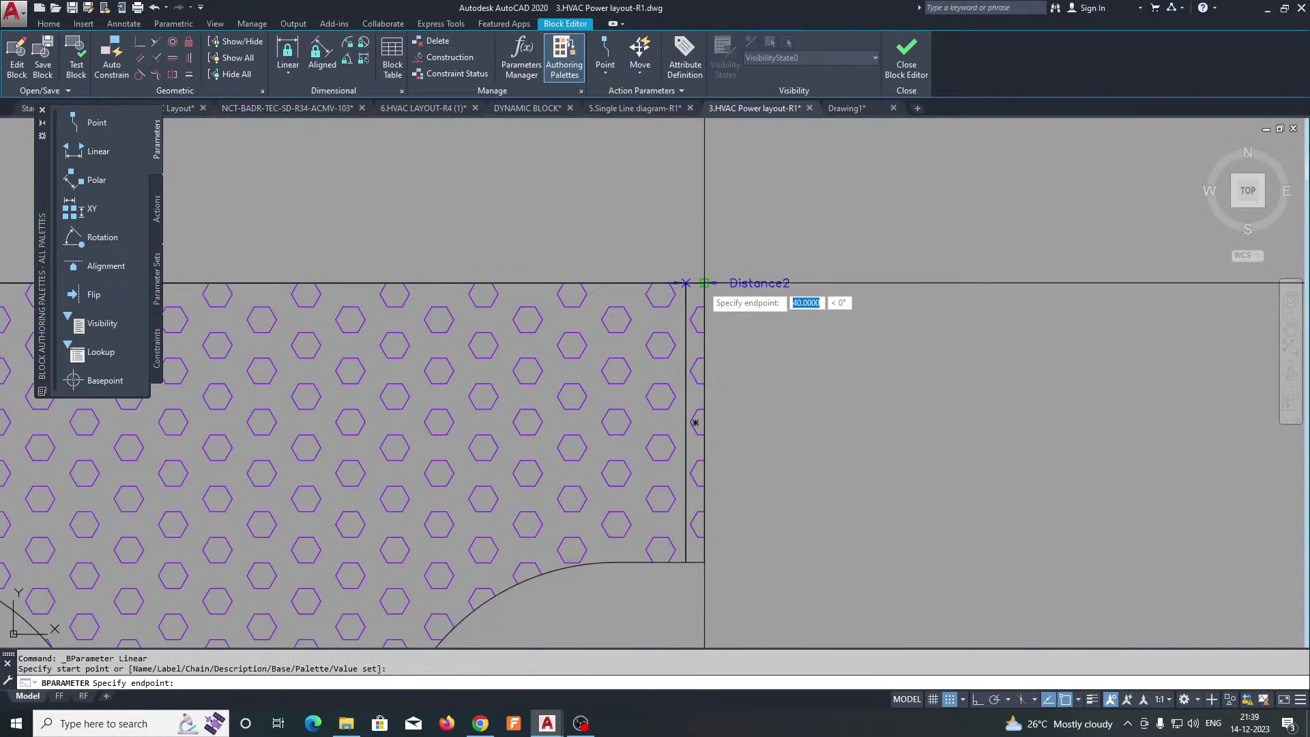
pyautogui.click(705, 283)
pyautogui.click(714, 219)
# Step: Add a vertical linear parameter across the branch's bottom end strip at its right side, with the label outside the tee
pyautogui.scroll(-2, 714, 218)
pyautogui.scroll(3, 600, 401)
pyautogui.press('Return')
pyautogui.click(583, 425)
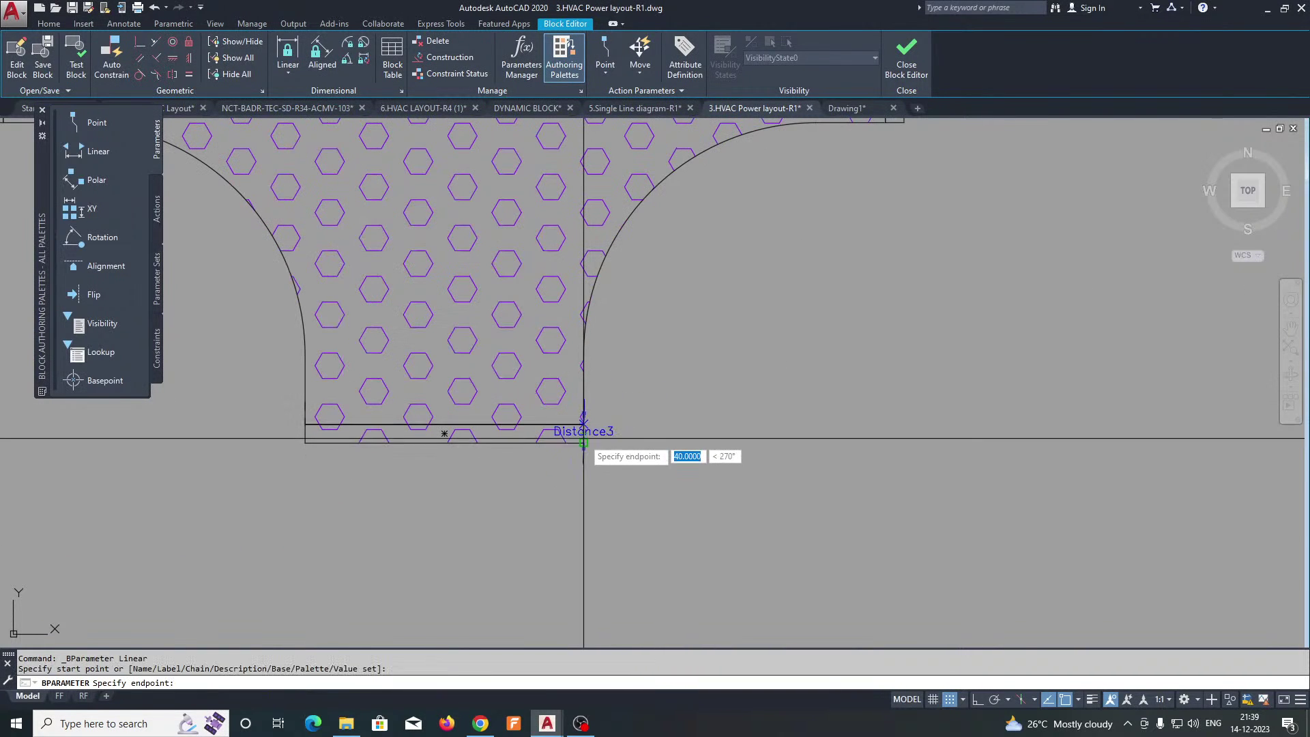
pyautogui.click(622, 443)
pyautogui.scroll(2, 614, 437)
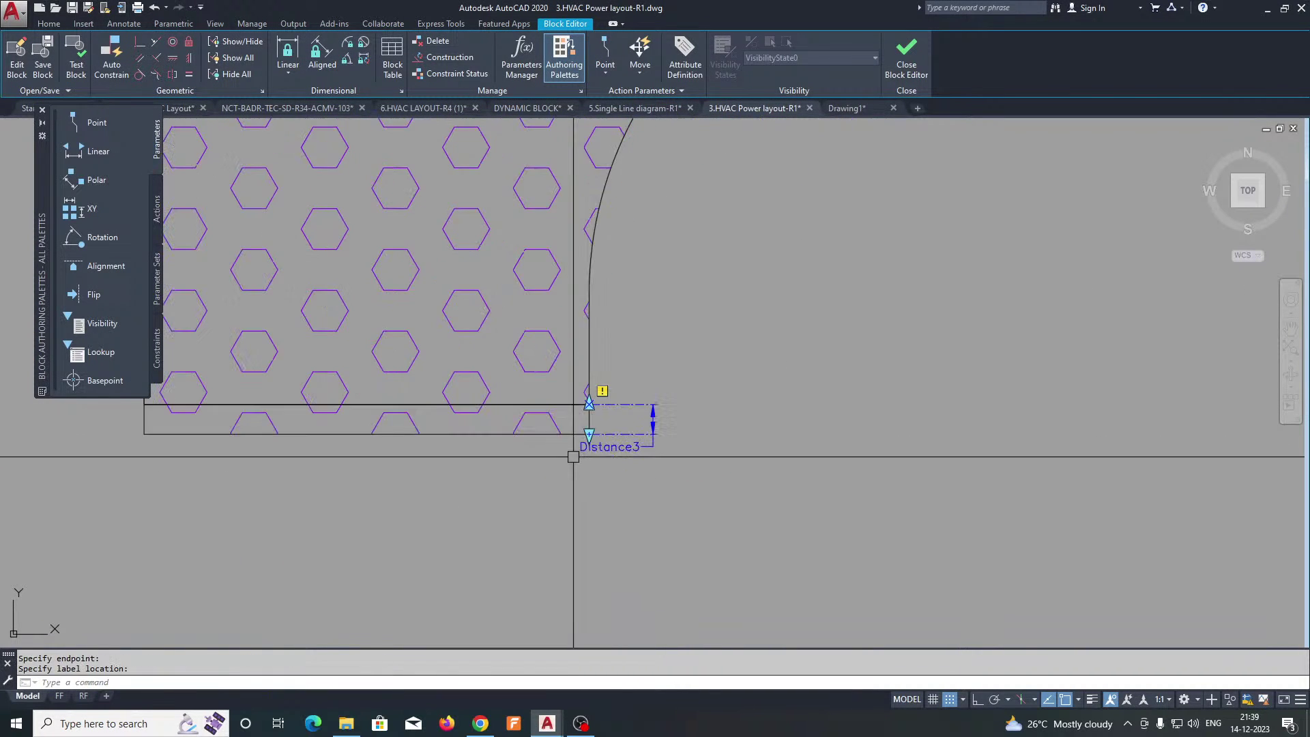
pyautogui.scroll(-2, 641, 374)
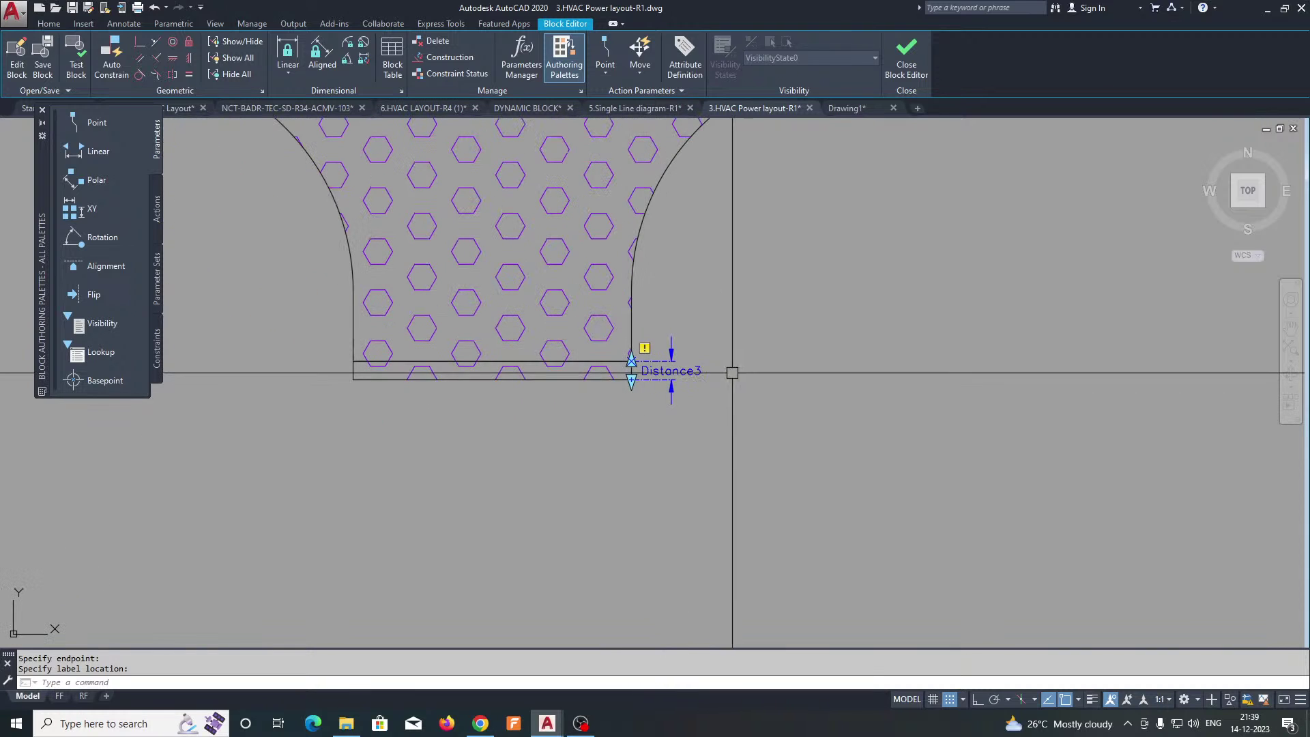
# Step: Add a Stretch action to the left parameter's outer point, framing the left end and selecting the strip's outline and hatch
pyautogui.scroll(-2, 577, 524)
pyautogui.moveTo(398, 435); pyautogui.dragTo(431, 497, button='middle')
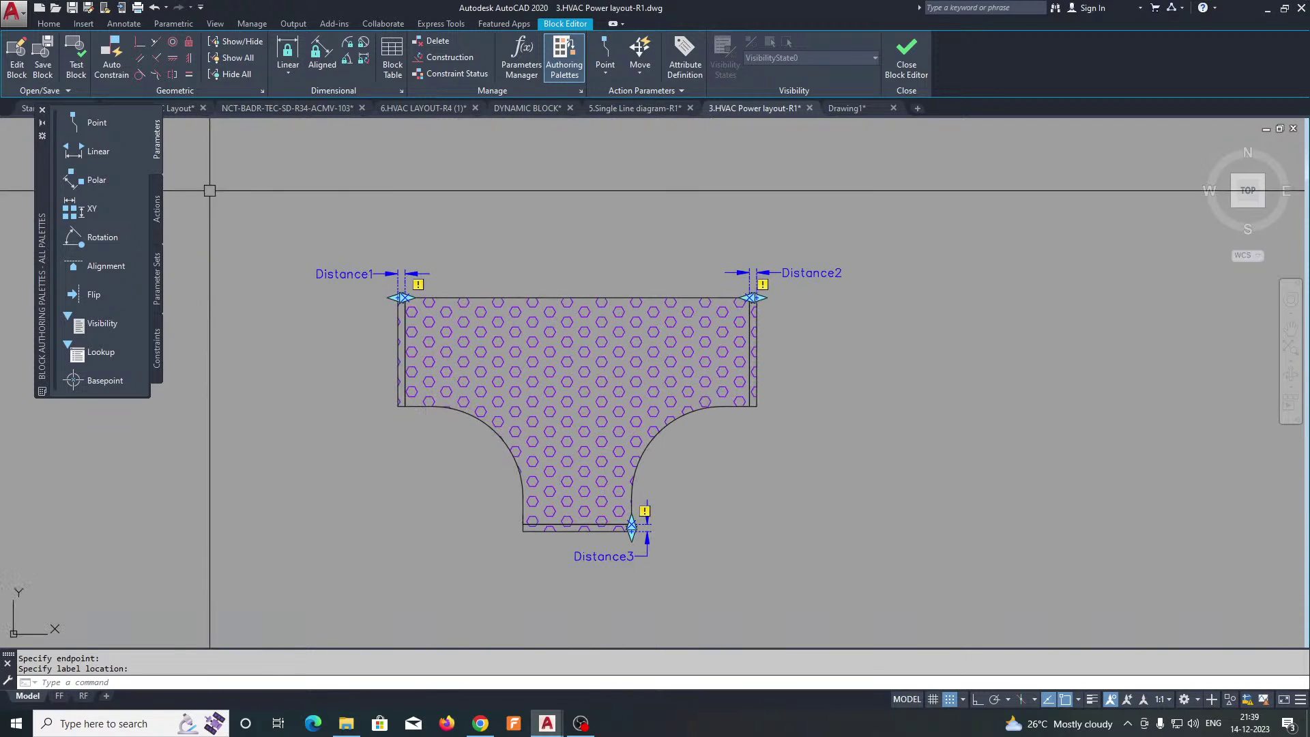
pyautogui.click(157, 210)
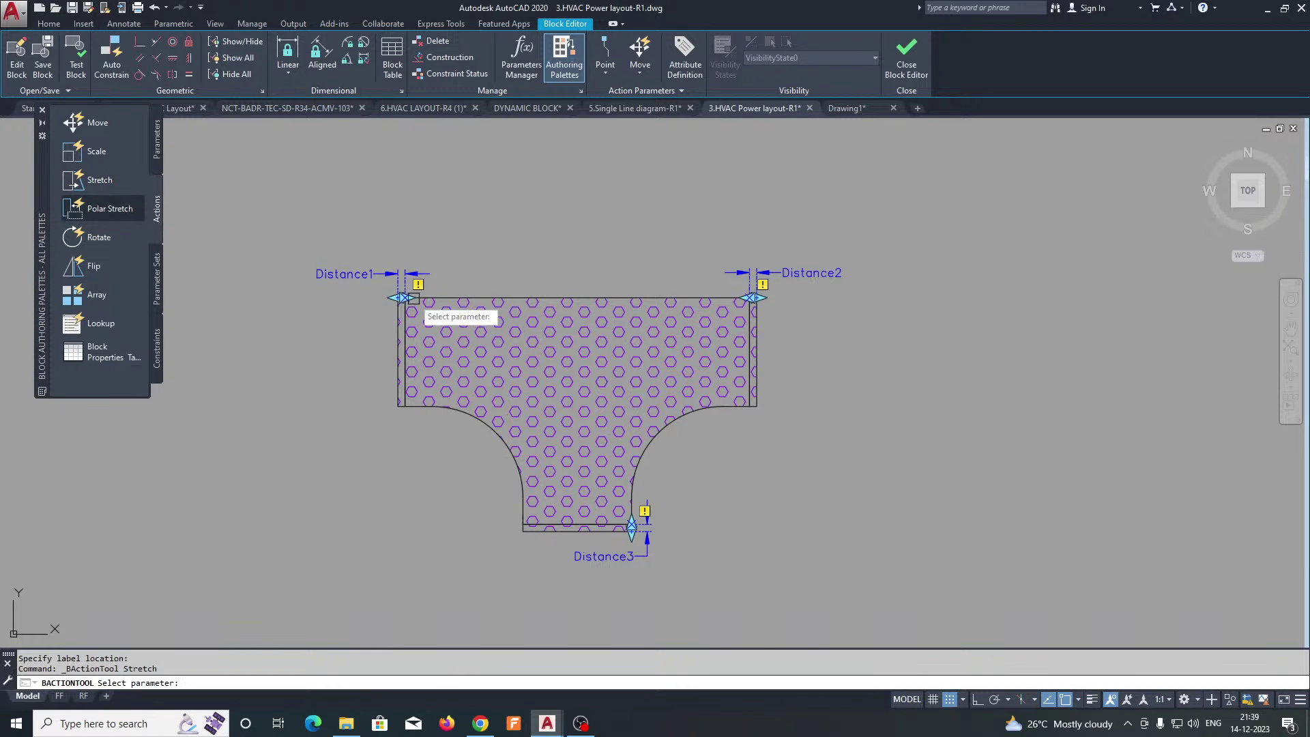
pyautogui.scroll(2, 389, 289)
pyautogui.click(375, 265)
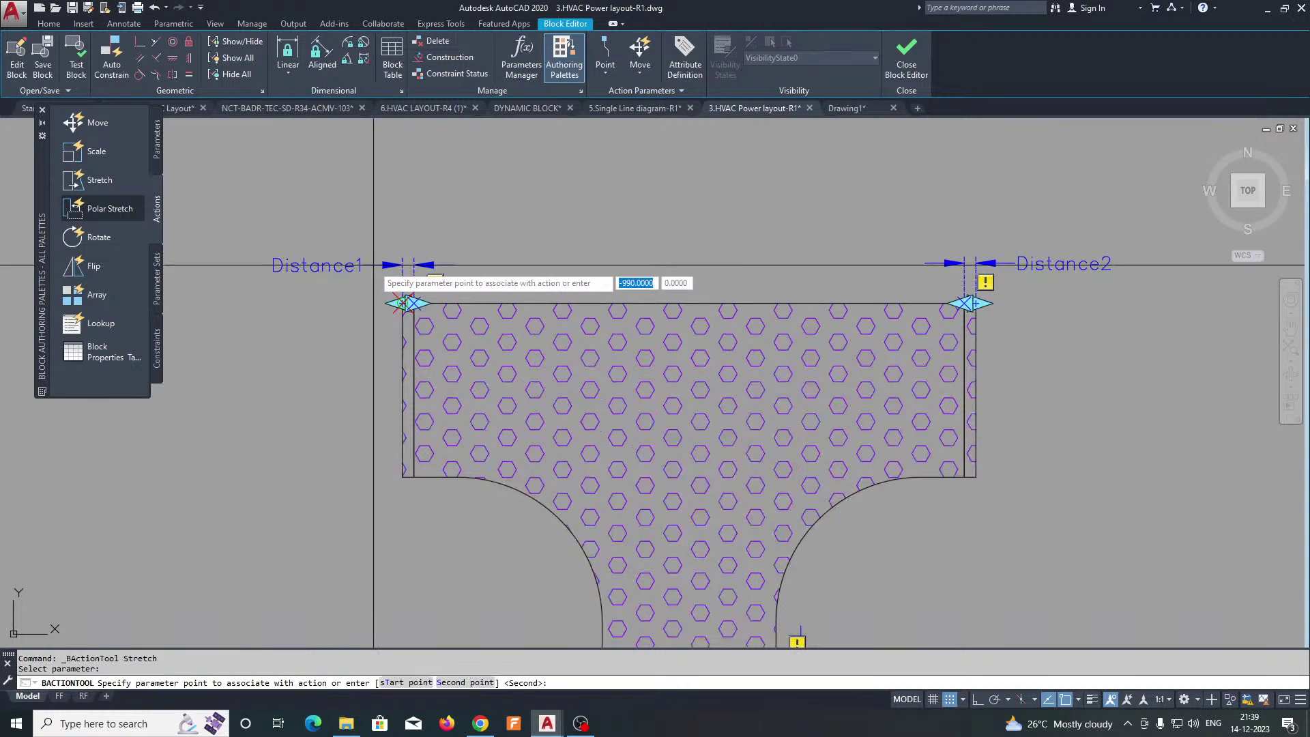
pyautogui.scroll(4, 409, 287)
pyautogui.scroll(-3, 420, 266)
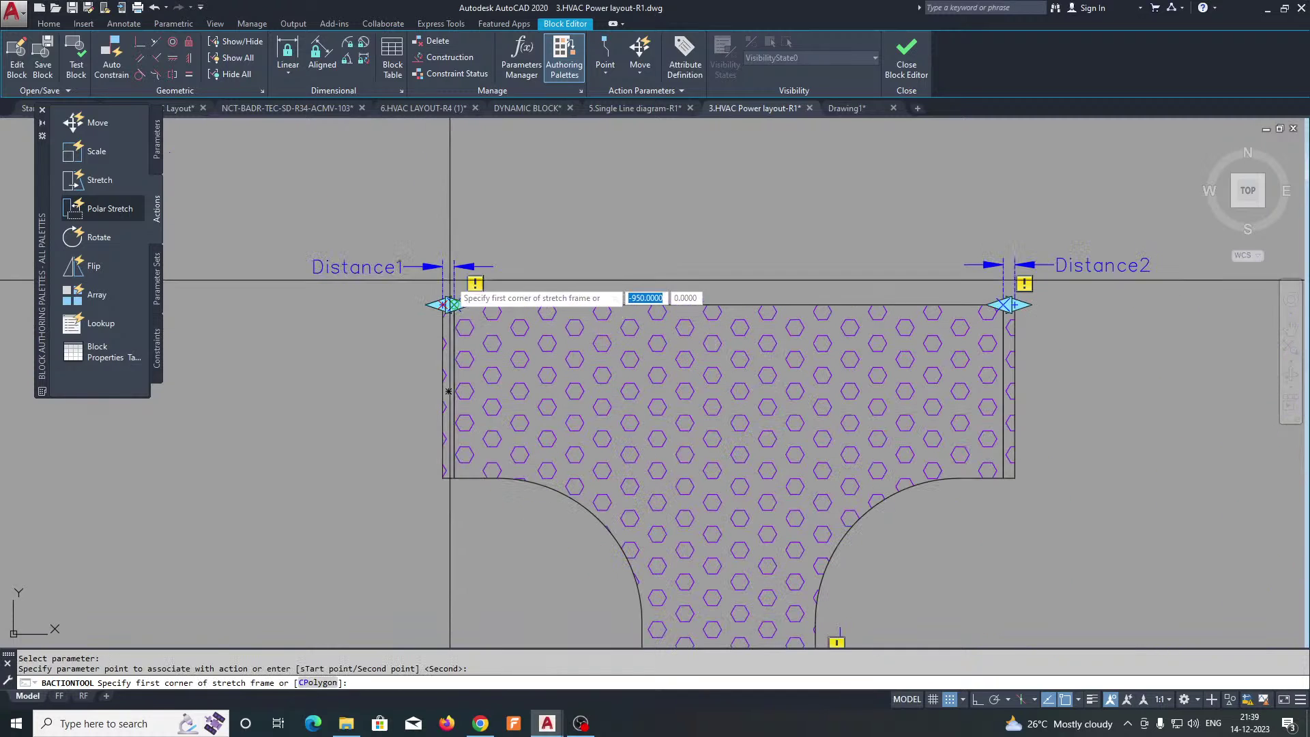
pyautogui.click(447, 234)
pyautogui.click(270, 540)
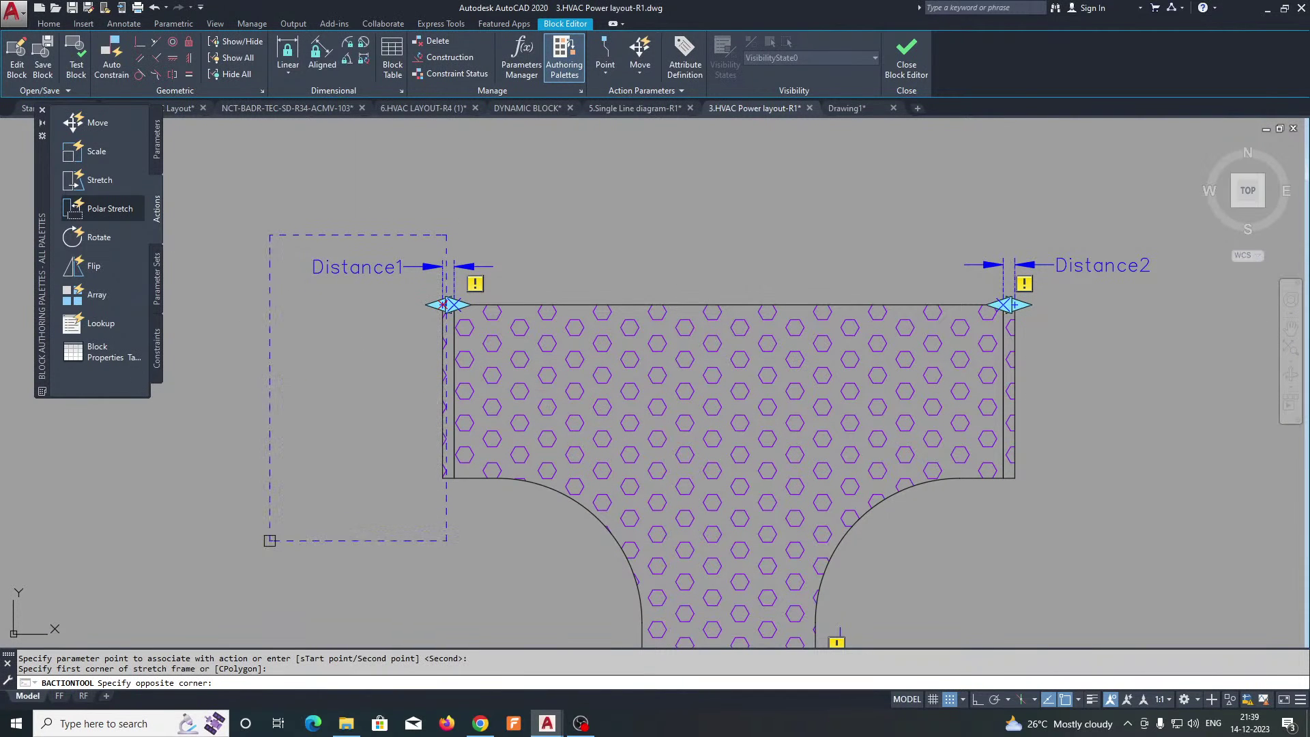
pyautogui.scroll(3, 456, 357)
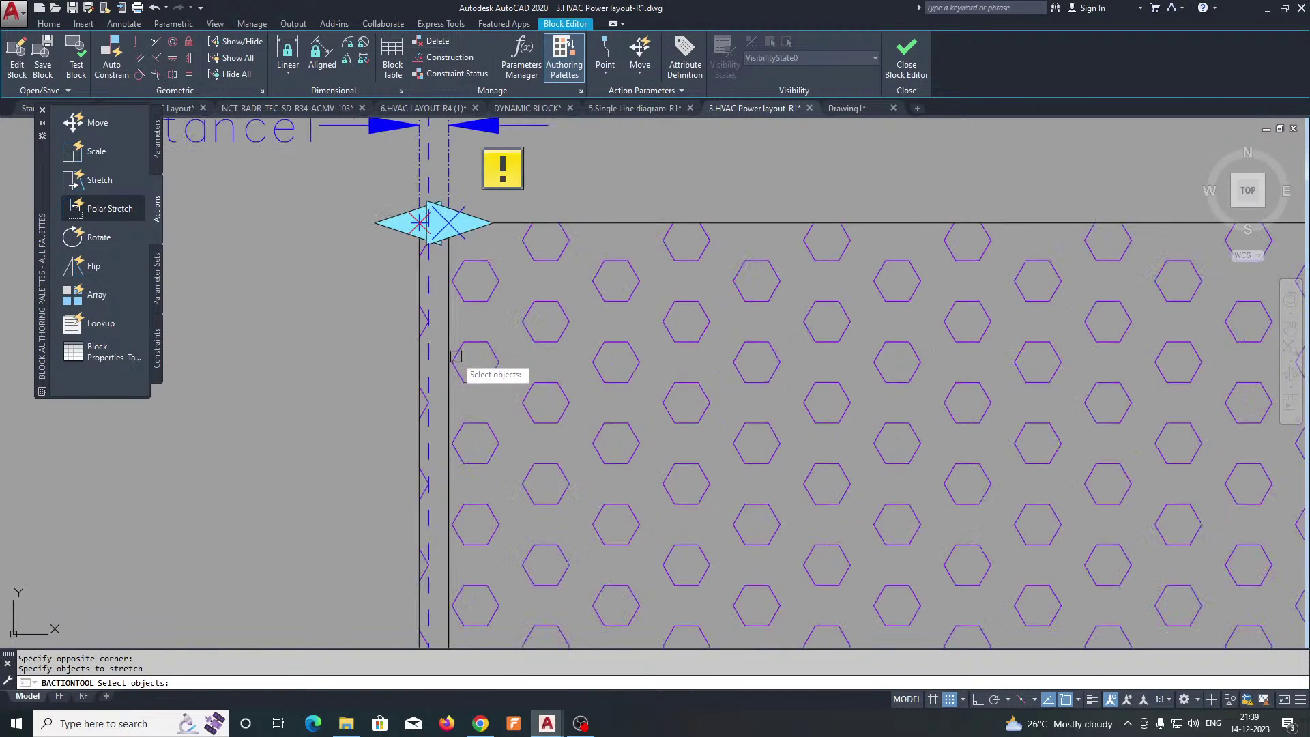
pyautogui.scroll(-2, 431, 219)
pyautogui.scroll(6, 434, 355)
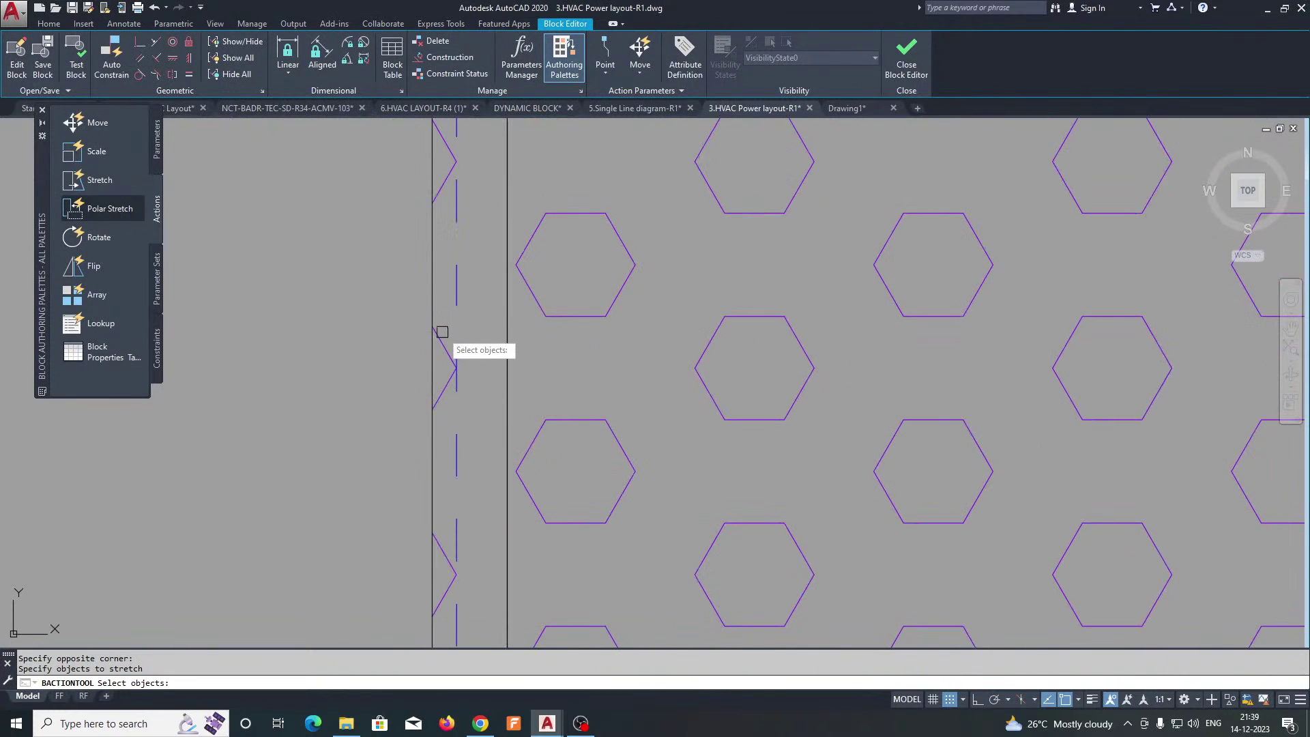
pyautogui.click(386, 357)
pyautogui.scroll(-5, 409, 375)
pyautogui.moveTo(366, 400); pyautogui.dragTo(475, 384, button='middle')
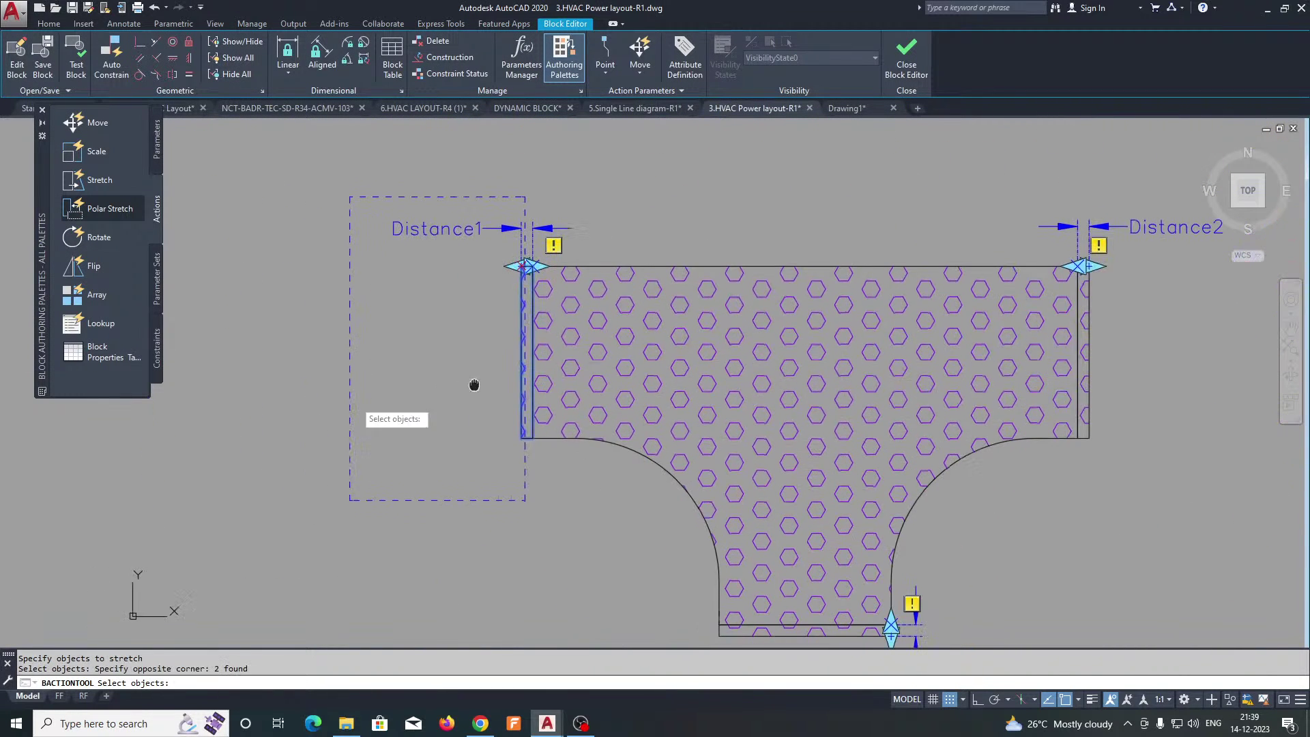
pyautogui.press('Return')
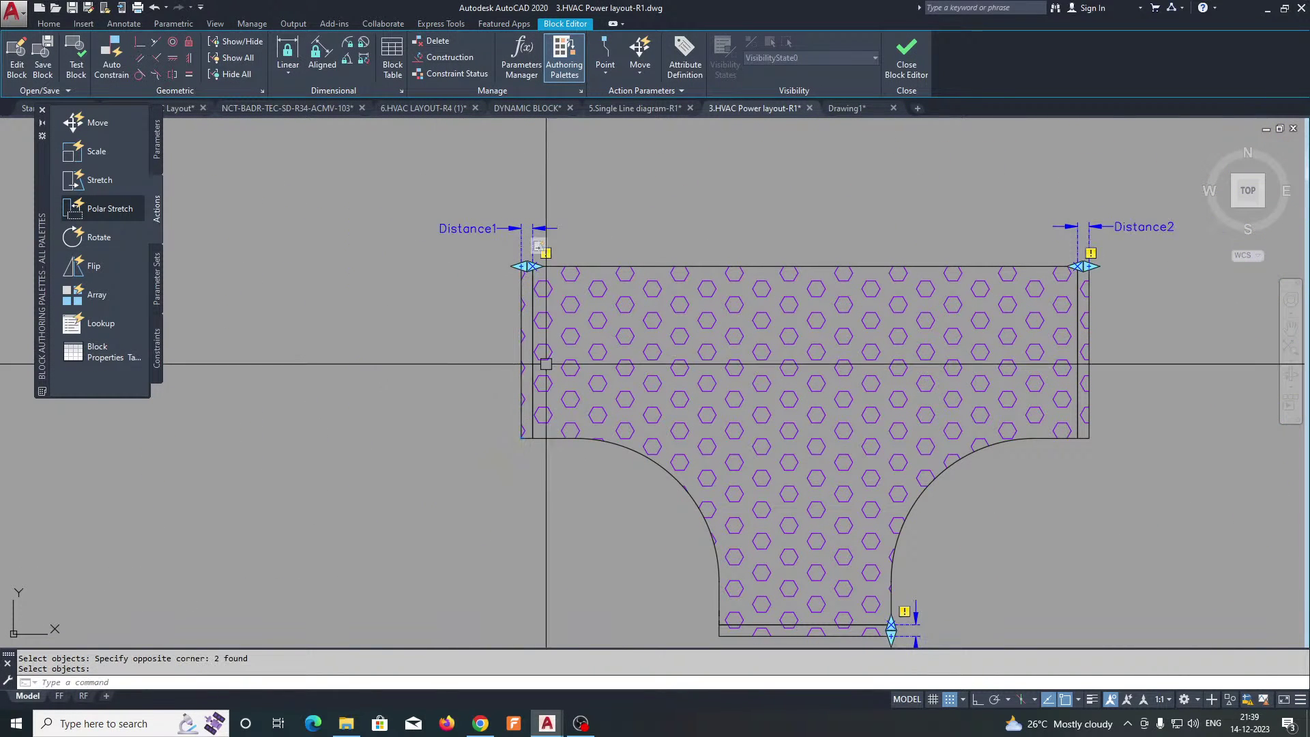
# Step: Add a Stretch action to the right parameter's outer point, framing the right end and selecting the strip's outline and hatch
pyautogui.moveTo(744, 365); pyautogui.dragTo(477, 333, button='middle')
pyautogui.moveTo(743, 332); pyautogui.dragTo(530, 336, button='middle')
pyautogui.press('Escape')
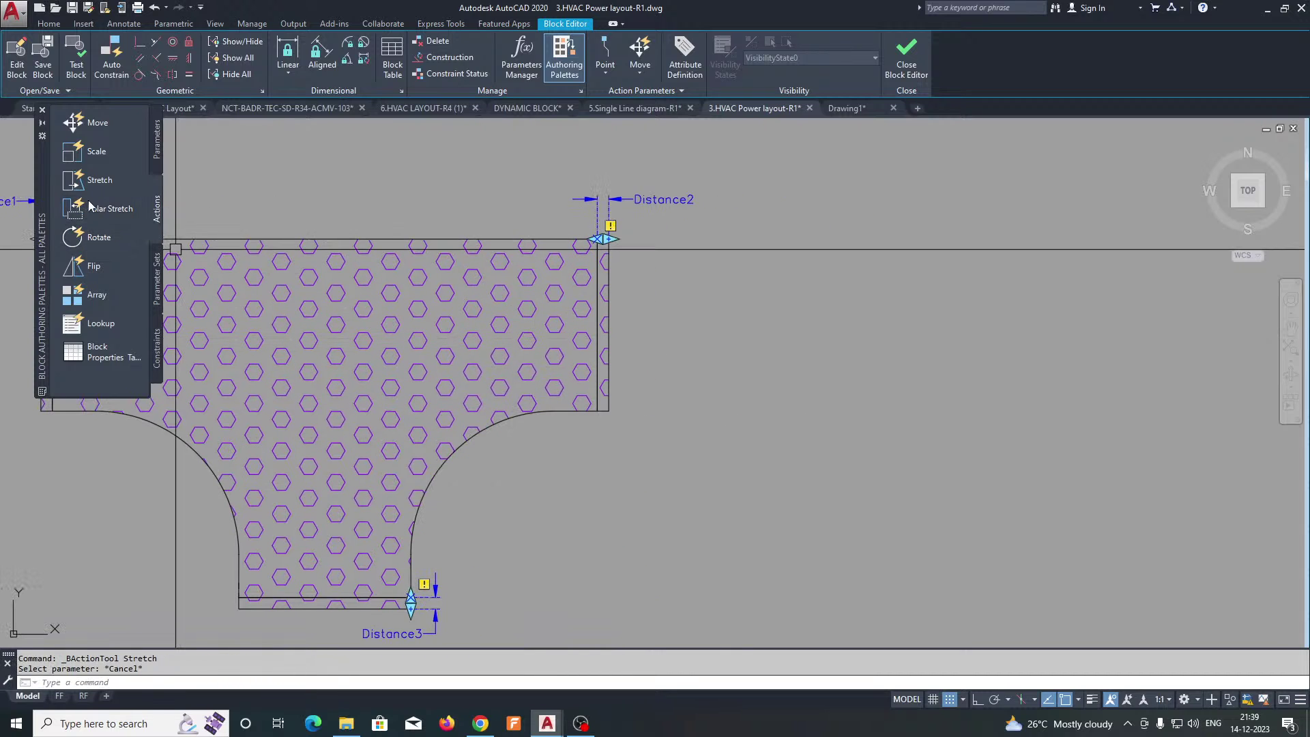
pyautogui.scroll(4, 602, 249)
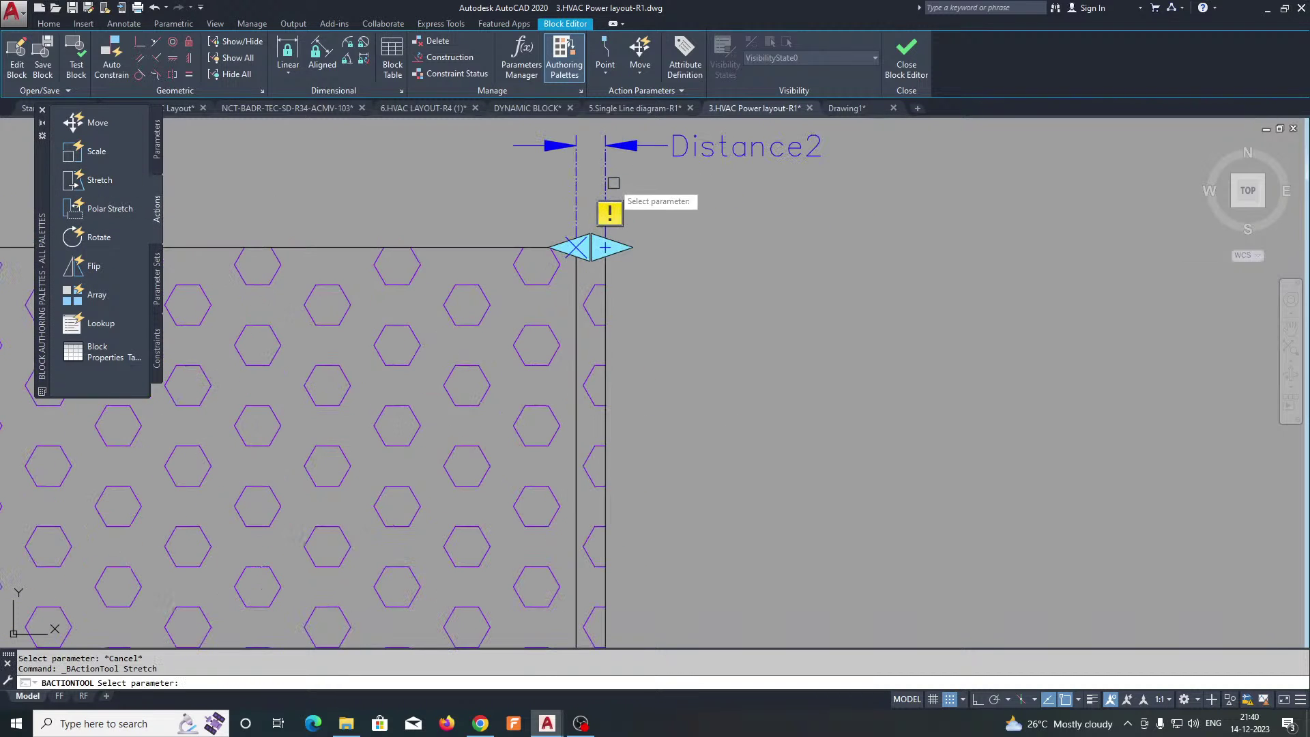
pyautogui.click(607, 167)
pyautogui.scroll(1, 648, 230)
pyautogui.click(576, 257)
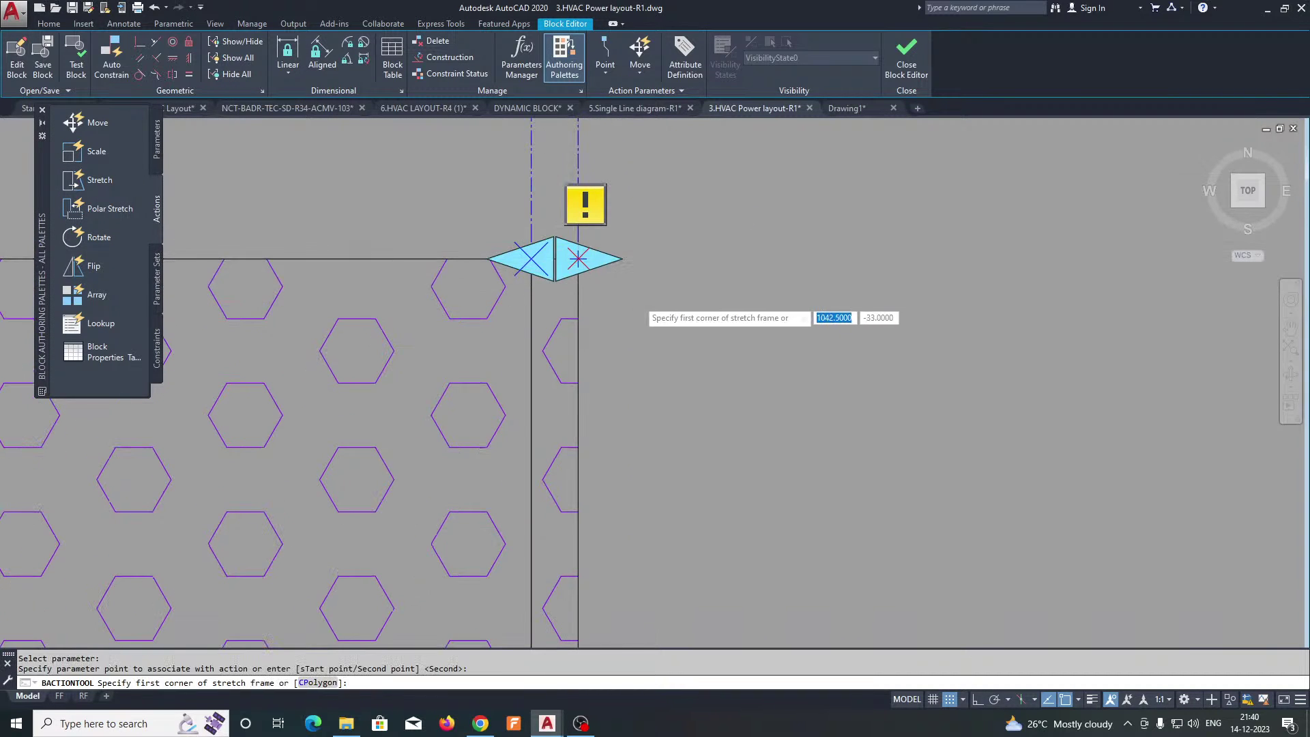
pyautogui.scroll(-2, 639, 301)
pyautogui.click(760, 175)
pyautogui.click(605, 597)
pyautogui.scroll(2, 619, 517)
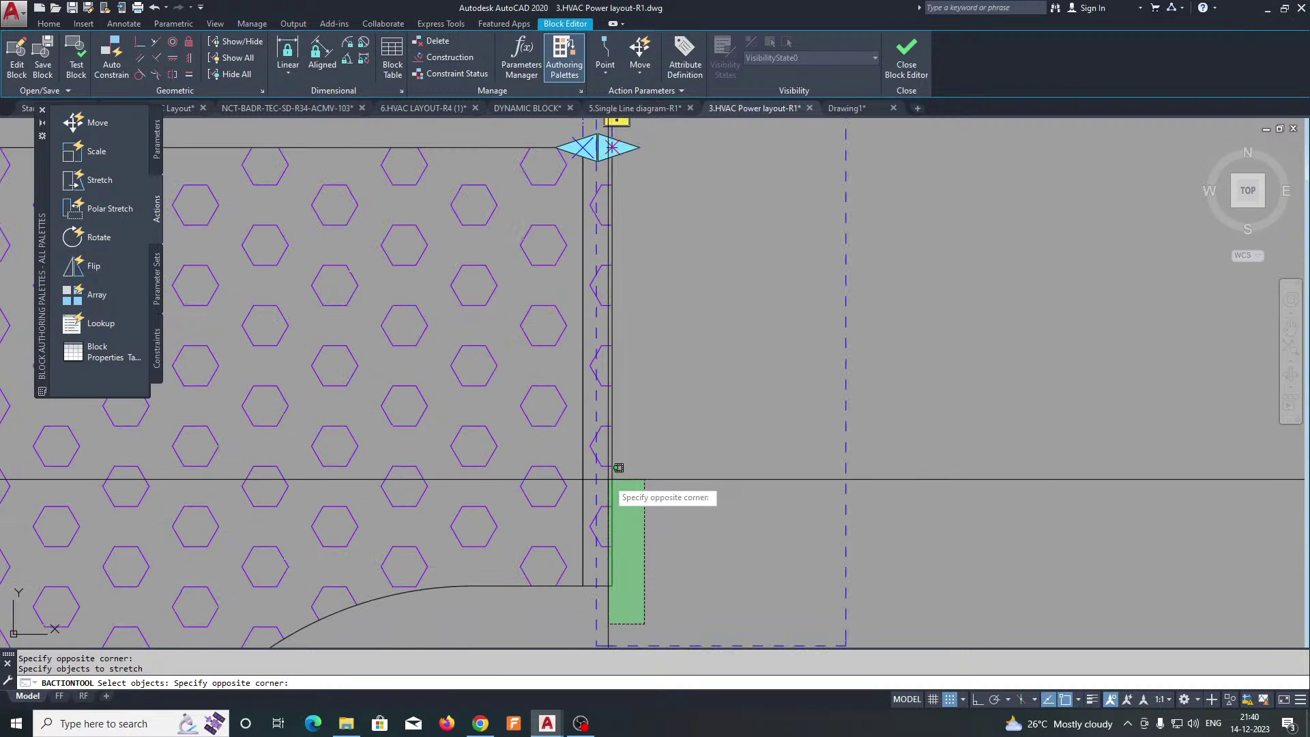
pyautogui.click(618, 452)
pyautogui.scroll(-2, 649, 441)
pyautogui.press('Return')
# Step: Add a Stretch action to the branch parameter's lower point, framing the bottom end and selecting the strip's outline and hatch
pyautogui.moveTo(626, 556); pyautogui.dragTo(678, 353, button='middle')
pyautogui.moveTo(653, 406); pyautogui.dragTo(710, 380, button='middle')
pyautogui.scroll(2, 448, 490)
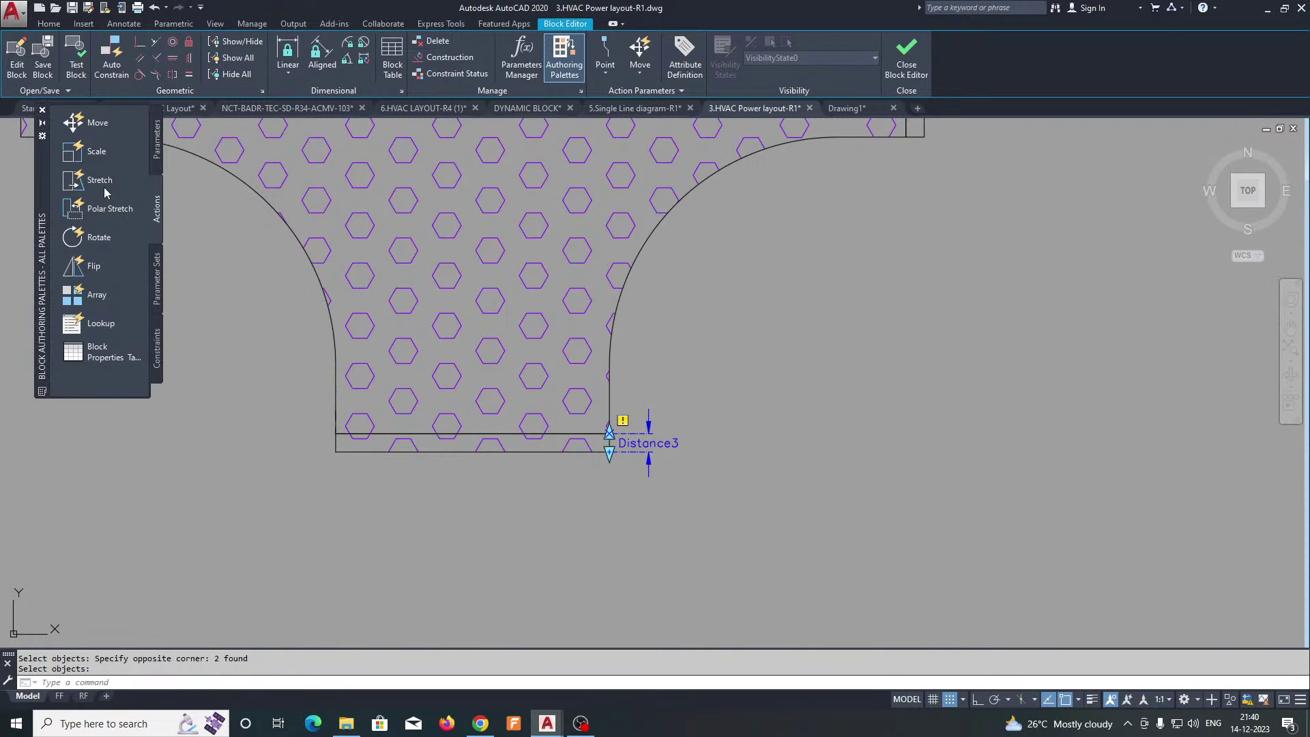
pyautogui.scroll(4, 638, 464)
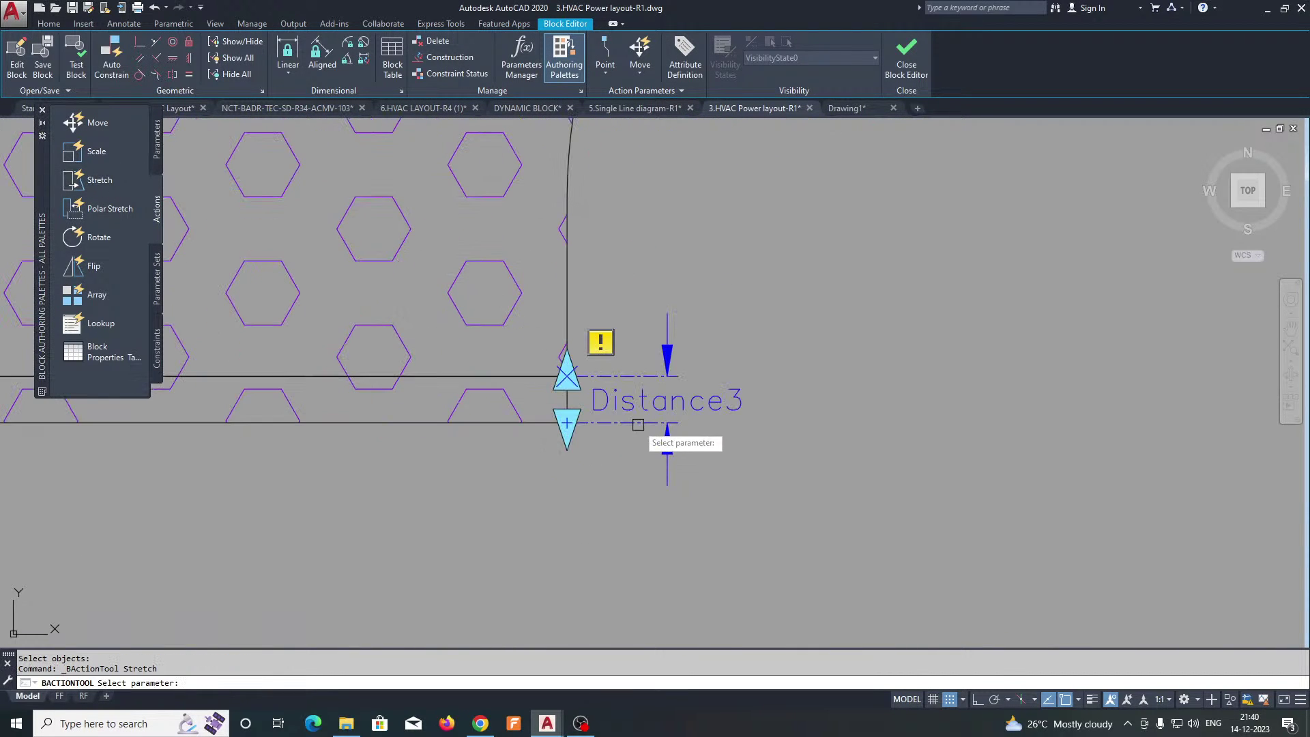
pyautogui.click(617, 424)
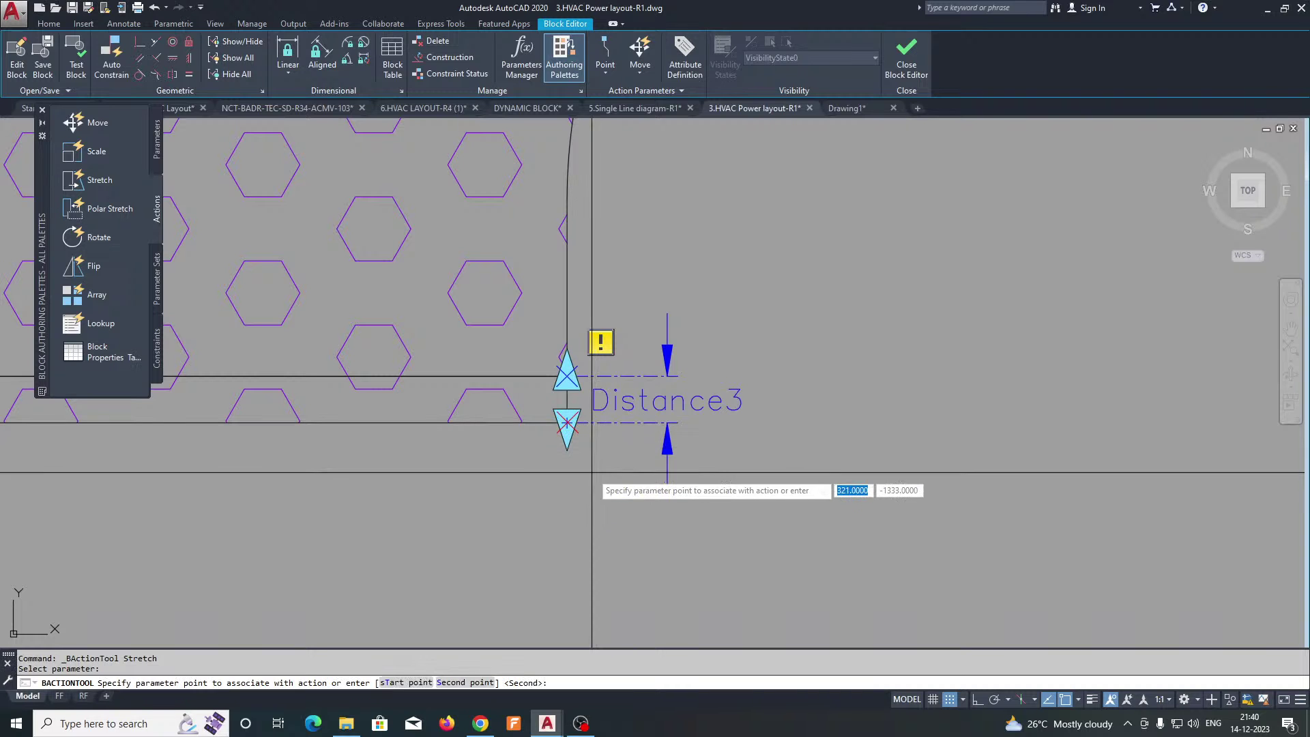
pyautogui.moveTo(597, 471); pyautogui.dragTo(678, 457, button='middle')
pyautogui.click(647, 410)
pyautogui.click(840, 565)
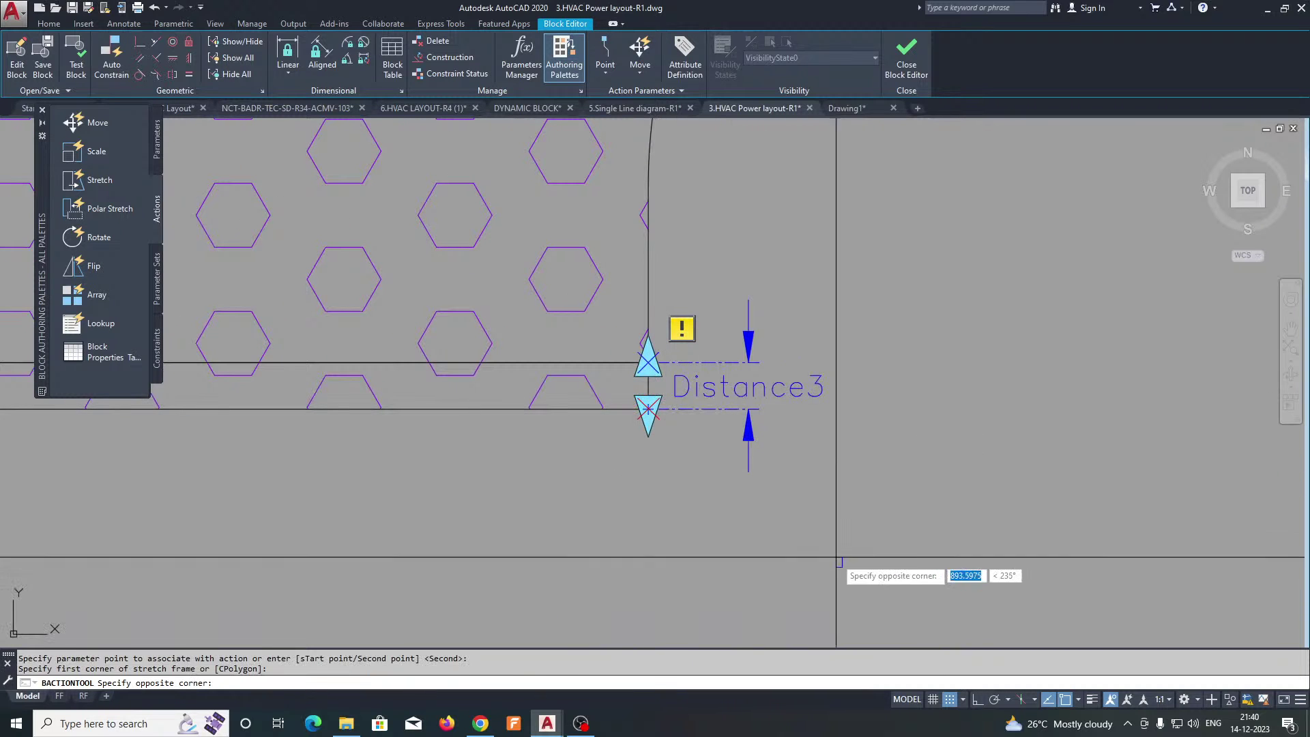
pyautogui.scroll(-4, 723, 492)
pyautogui.scroll(4, 468, 457)
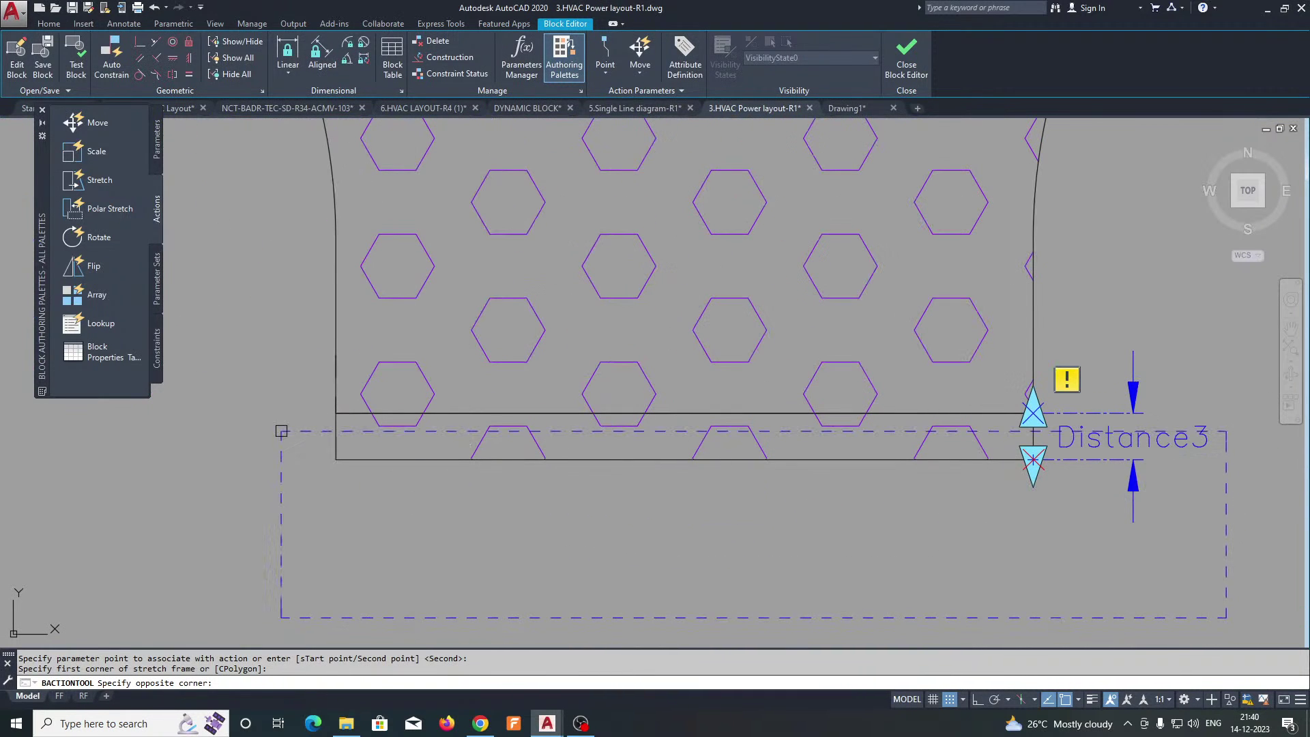
pyautogui.click(317, 441)
pyautogui.press('Return')
pyautogui.scroll(-2, 450, 496)
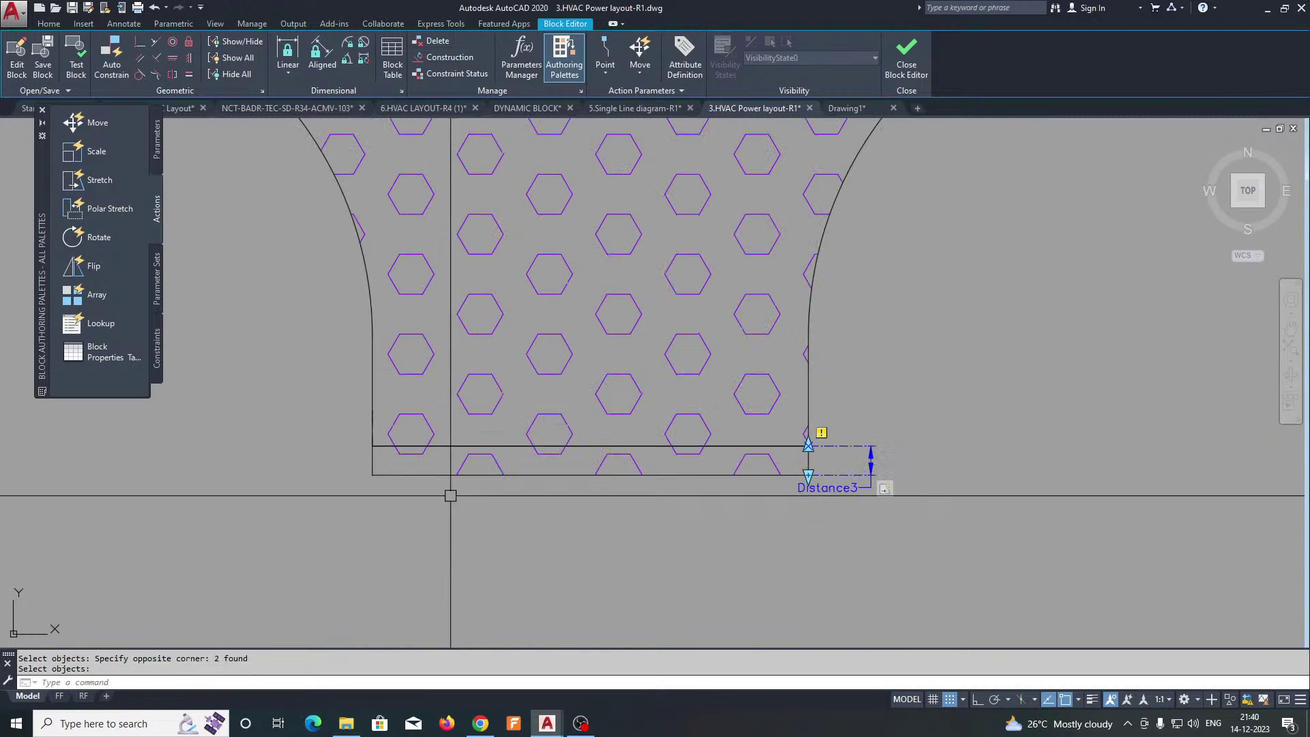
# Step: Close the block editor, saving the changes to CT-600, and select the tee block in the drawing
pyautogui.click(907, 61)
pyautogui.click(651, 341)
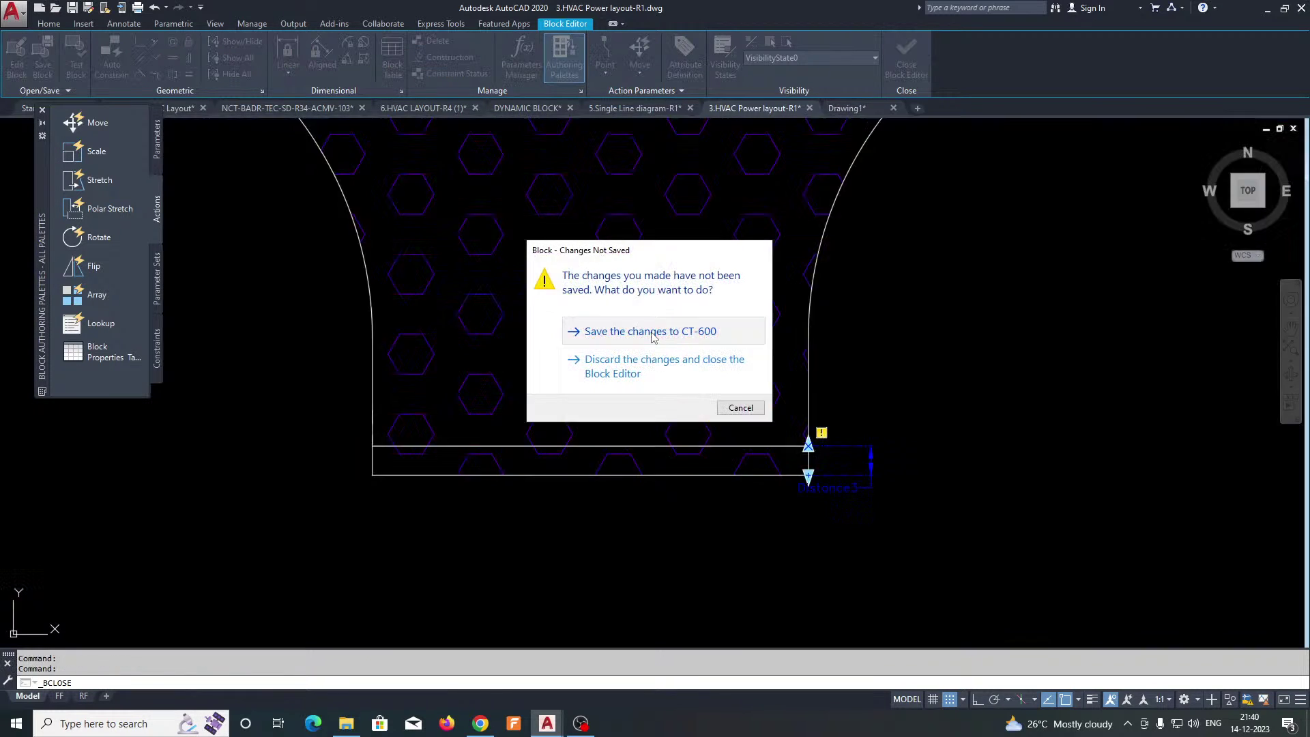
pyautogui.click(525, 346)
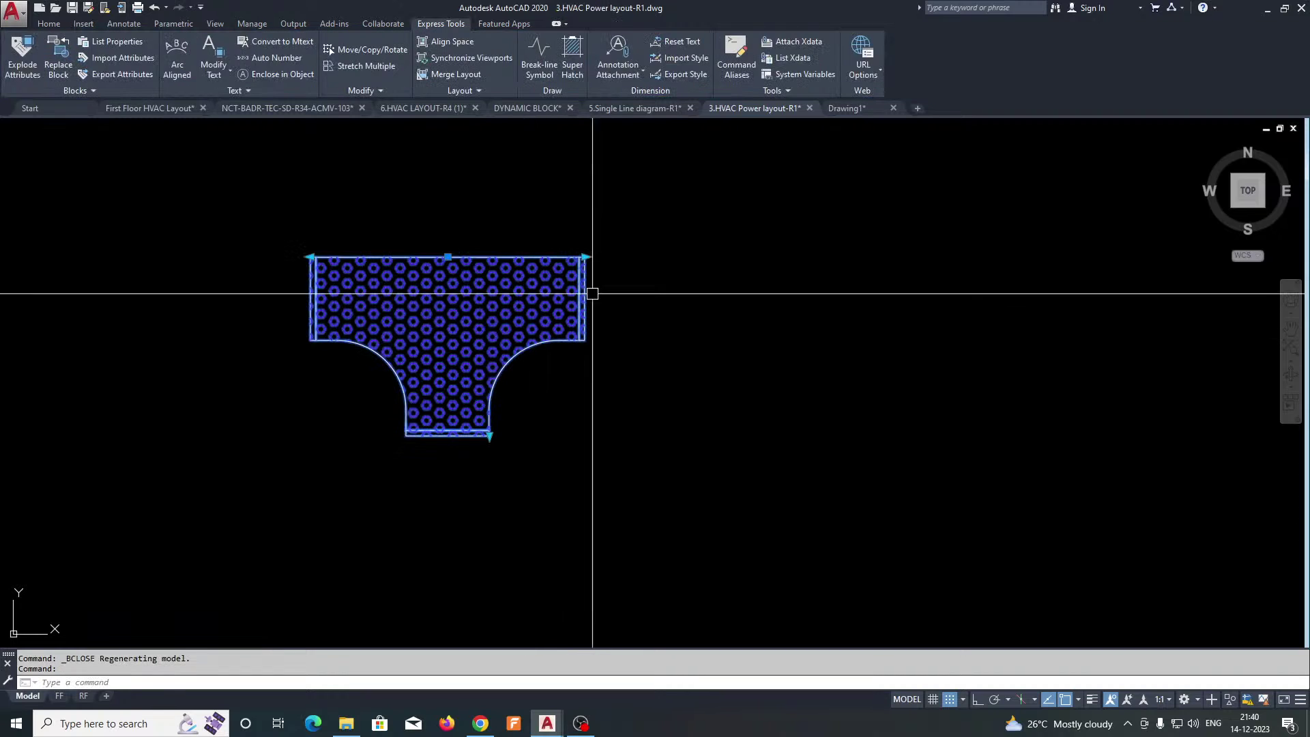
# Step: Stretch the tee block's right, left and lower ends outward with its dynamic grips
pyautogui.click(584, 258)
pyautogui.scroll(-4, 648, 287)
pyautogui.click(949, 300)
pyautogui.click(521, 275)
pyautogui.click(151, 314)
pyautogui.click(587, 346)
pyautogui.click(585, 516)
pyautogui.scroll(-2, 447, 448)
pyautogui.scroll(-4, 468, 453)
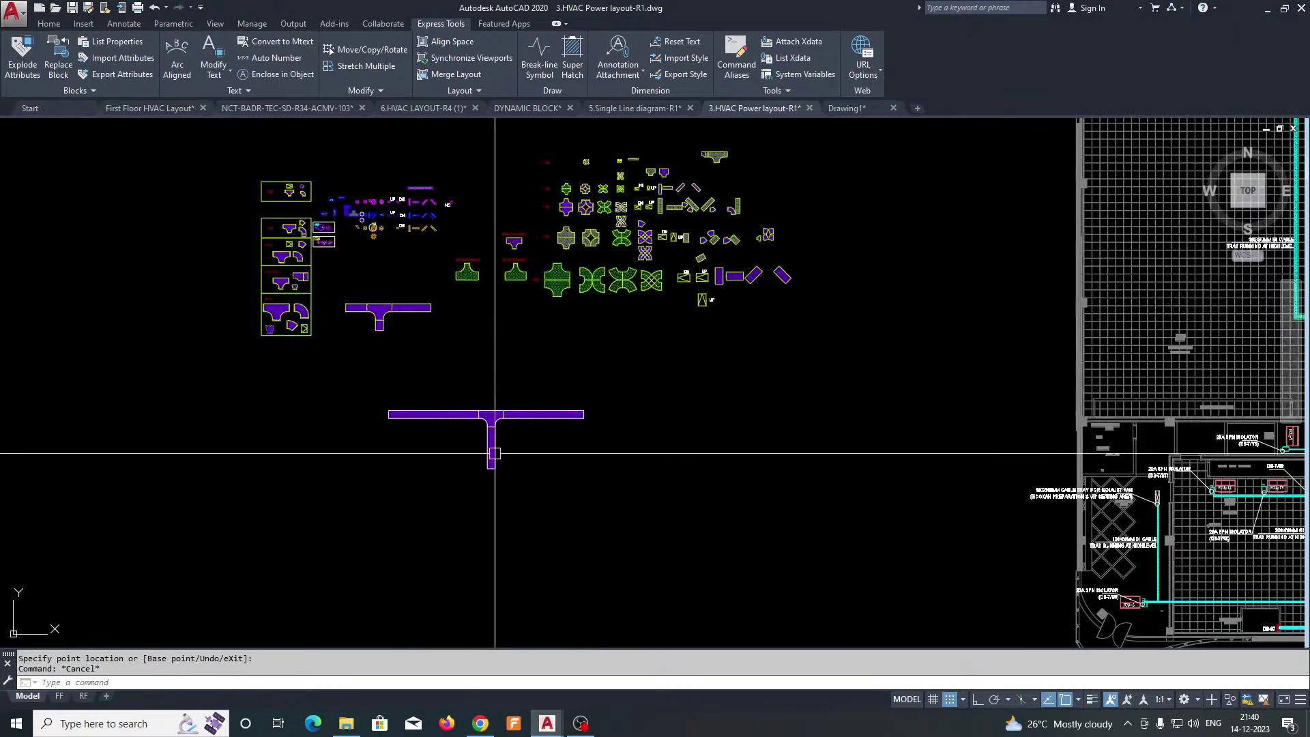
pyautogui.press('Escape')
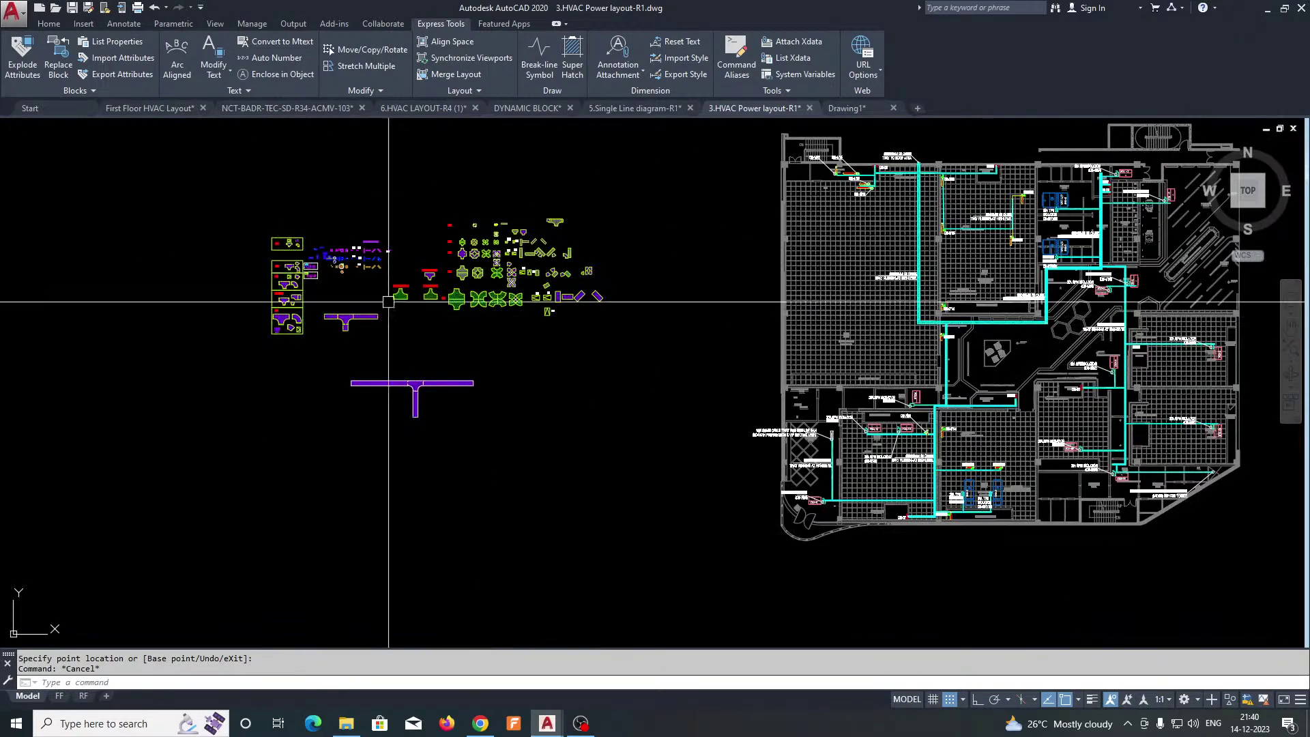
# Step: Measure the width of the vertical cable tray near its top end with a linear dimension
pyautogui.moveTo(983, 170); pyautogui.dragTo(732, 203, button='middle')
pyautogui.scroll(2, 734, 203)
pyautogui.scroll(4, 630, 208)
pyautogui.moveTo(617, 203); pyautogui.dragTo(591, 398, button='middle')
pyautogui.write('DIMLI')
pyautogui.press('Return')
pyautogui.scroll(2, 540, 414)
pyautogui.click(520, 416)
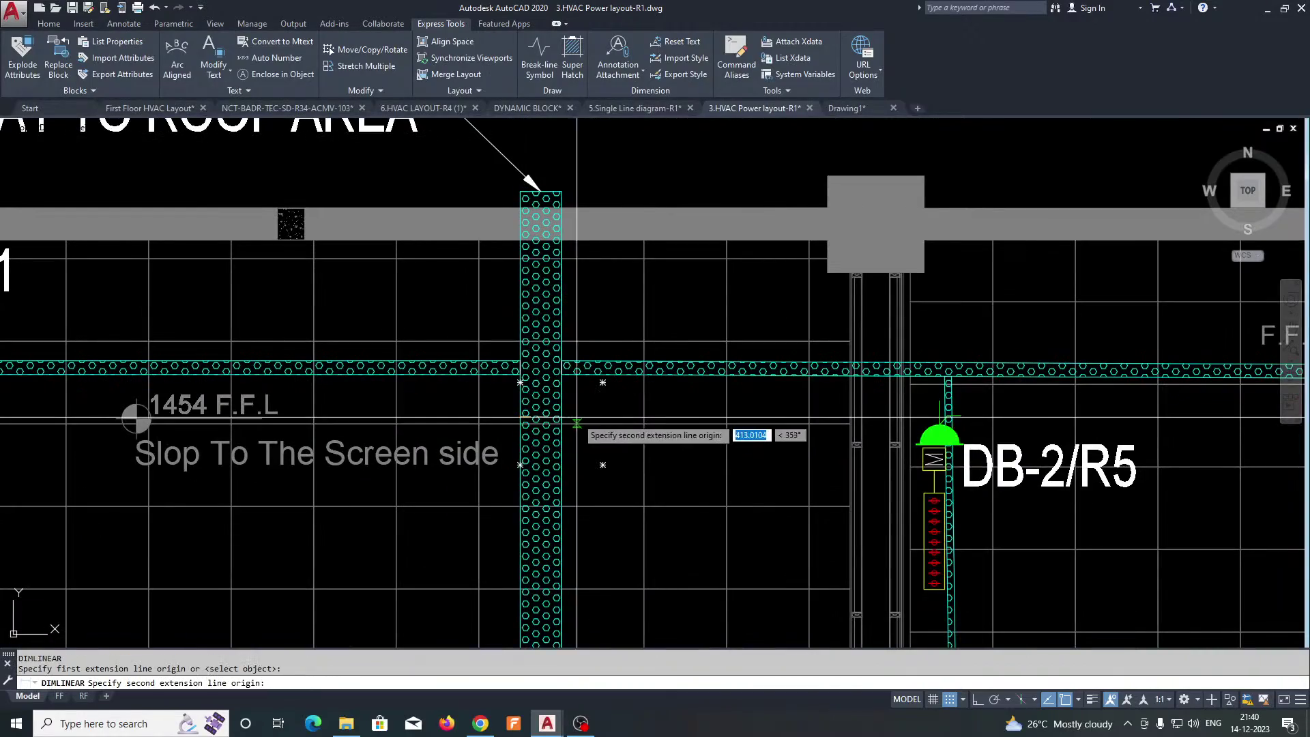
pyautogui.click(560, 418)
pyautogui.click(572, 400)
# Step: Measure the width of the horizontal cable tray near DB-4/R9 with a linear dimension
pyautogui.scroll(-5, 573, 397)
pyautogui.moveTo(594, 615); pyautogui.dragTo(556, 417, button='middle')
pyautogui.scroll(3, 619, 462)
pyautogui.press('Return')
pyautogui.click(599, 416)
pyautogui.click(599, 391)
pyautogui.click(621, 377)
pyautogui.press('Escape')
pyautogui.write('E')
pyautogui.press('Return')
pyautogui.press('Escape')
pyautogui.scroll(-2, 633, 399)
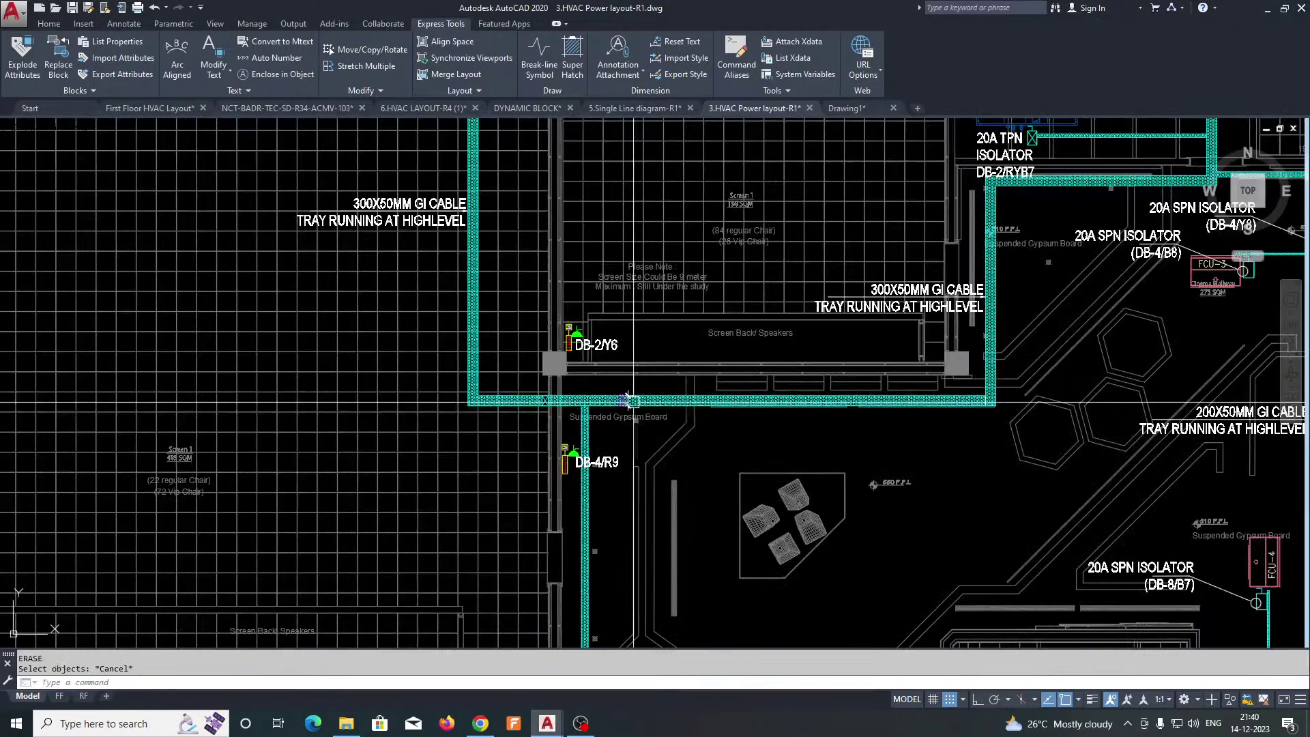
pyautogui.click(581, 725)
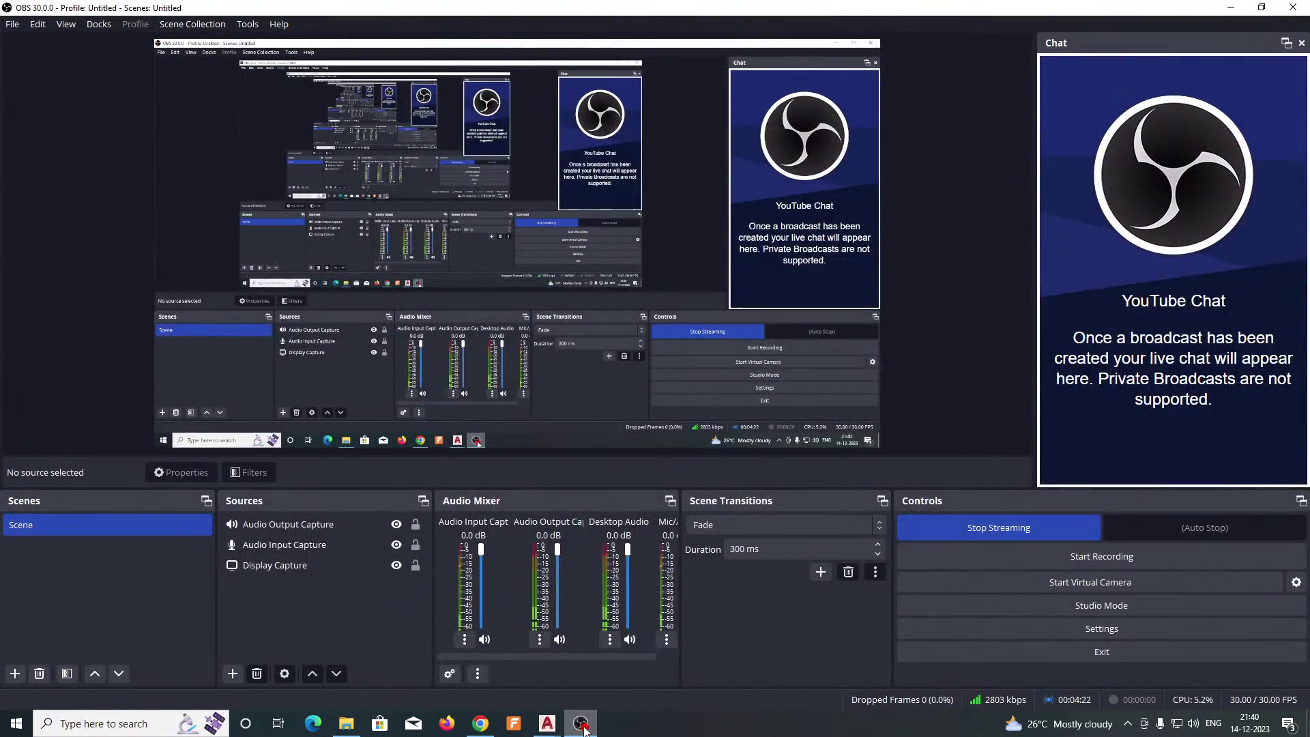
pyautogui.click(581, 724)
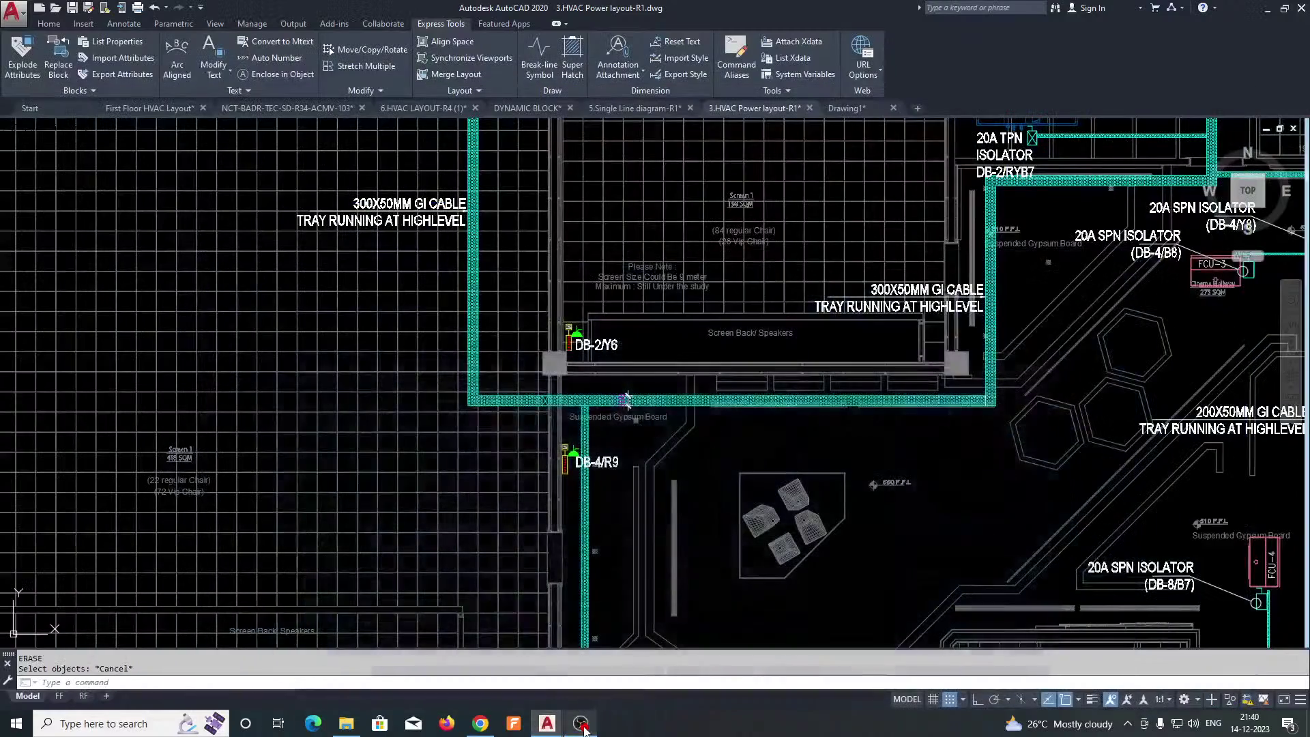
pyautogui.scroll(5, 612, 396)
pyautogui.press('Escape')
pyautogui.press('Return')
# Step: Copy the 300 elbow block from the fittings library to the cable tray's lower-left corner
pyautogui.scroll(-6, 601, 423)
pyautogui.scroll(5, 243, 409)
pyautogui.scroll(2, 324, 307)
pyautogui.moveTo(327, 307)
pyautogui.mouseDown(button='middle')
pyautogui.moveTo(375, 381)
pyautogui.moveTo(345, 199)
pyautogui.mouseUp(button='middle')
pyautogui.write('CO')
pyautogui.press('Return')
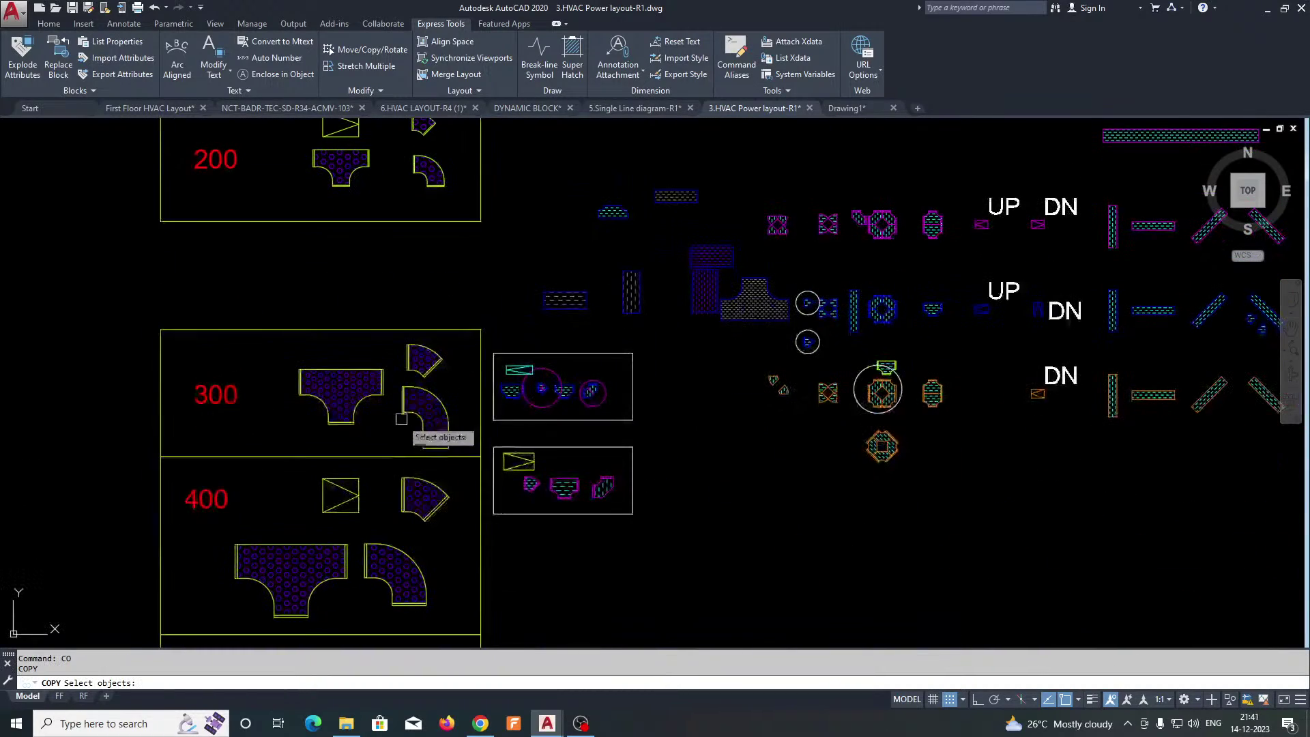
pyautogui.scroll(2, 403, 391)
pyautogui.press('Return')
pyautogui.click(402, 379)
pyautogui.scroll(-8, 323, 413)
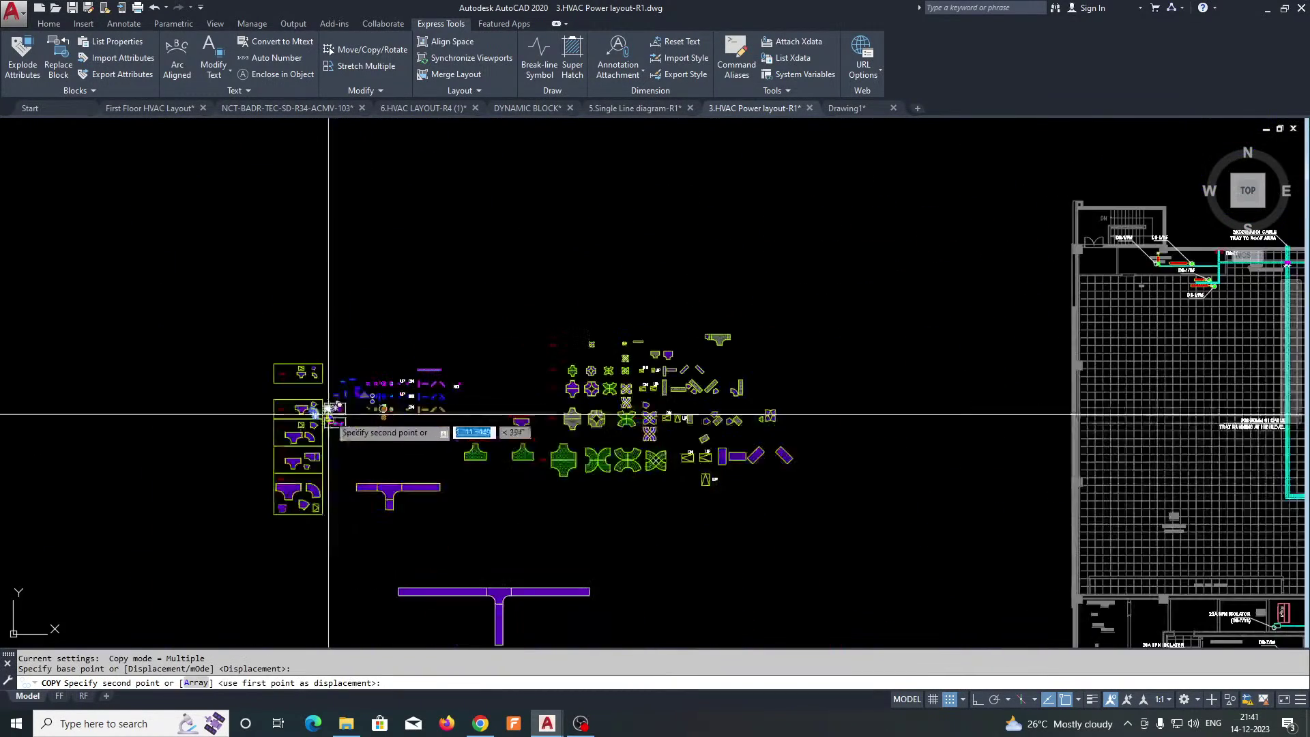
pyautogui.scroll(10, 652, 405)
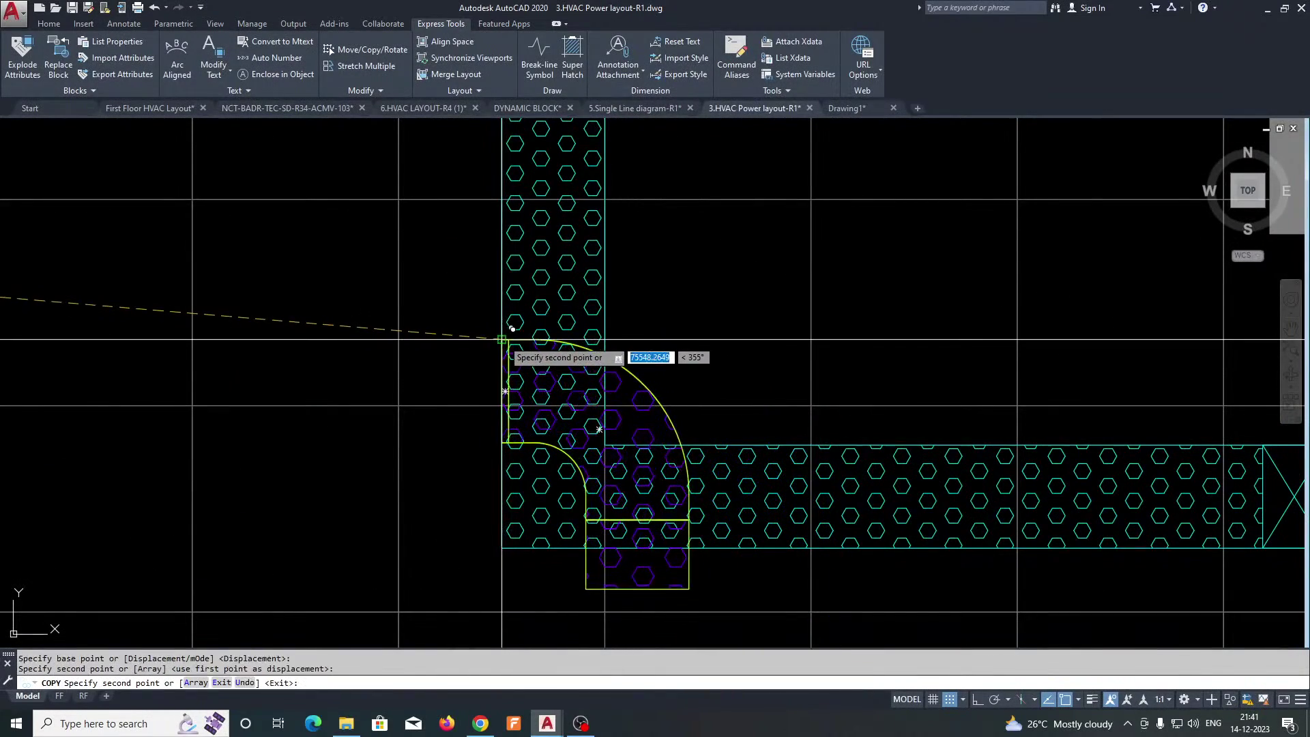
pyautogui.press('Escape')
pyautogui.press('Escape')
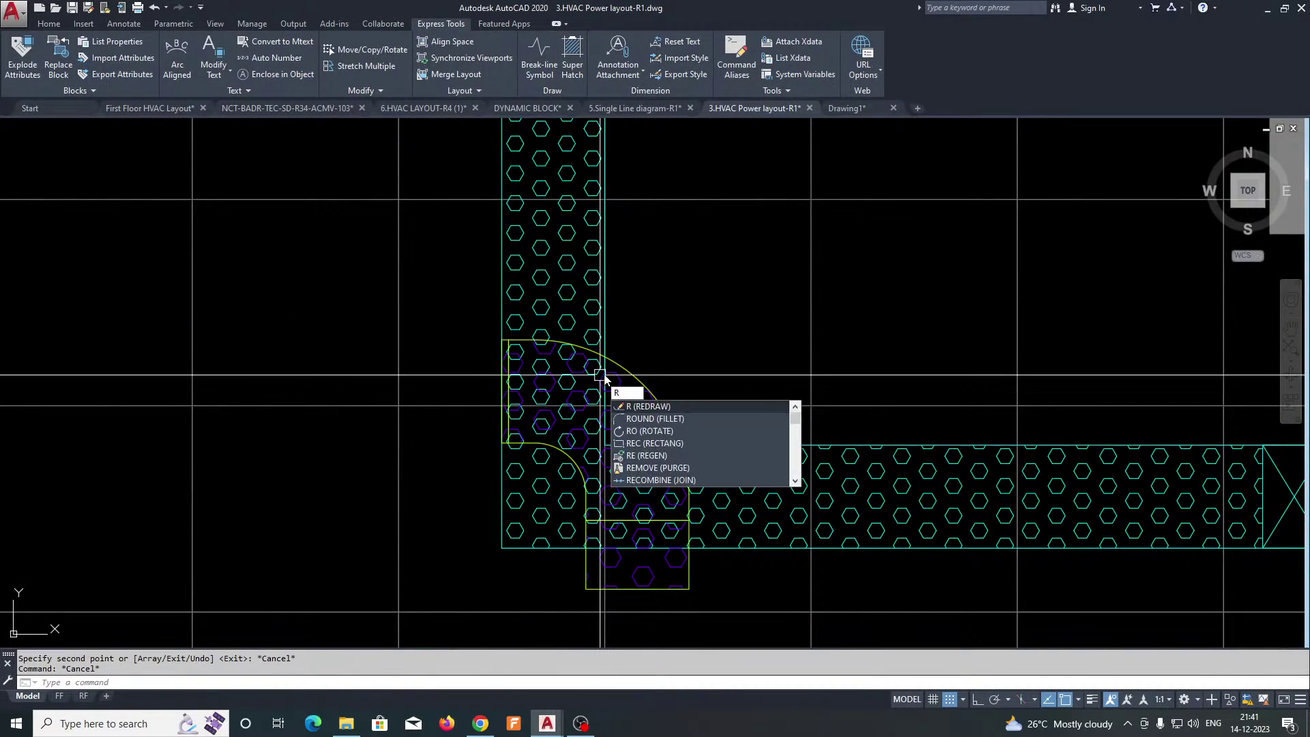
# Step: Rotate the copied elbow 180 degrees
pyautogui.press('Return')
pyautogui.click(629, 371)
pyautogui.press('F8')
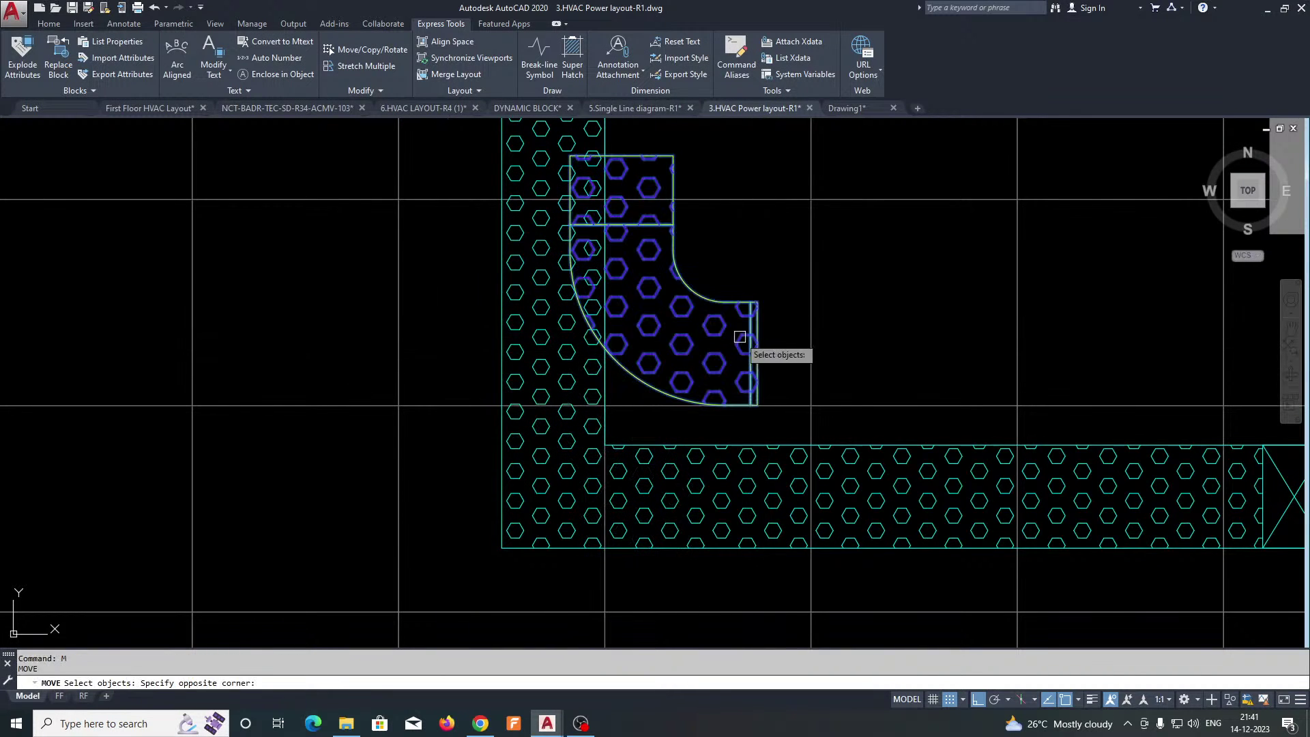
# Step: Move the rotated elbow onto the tray corner, first down to the horizontal tray, then sideways to the vertical tray
pyautogui.click(758, 301)
pyautogui.click(723, 443)
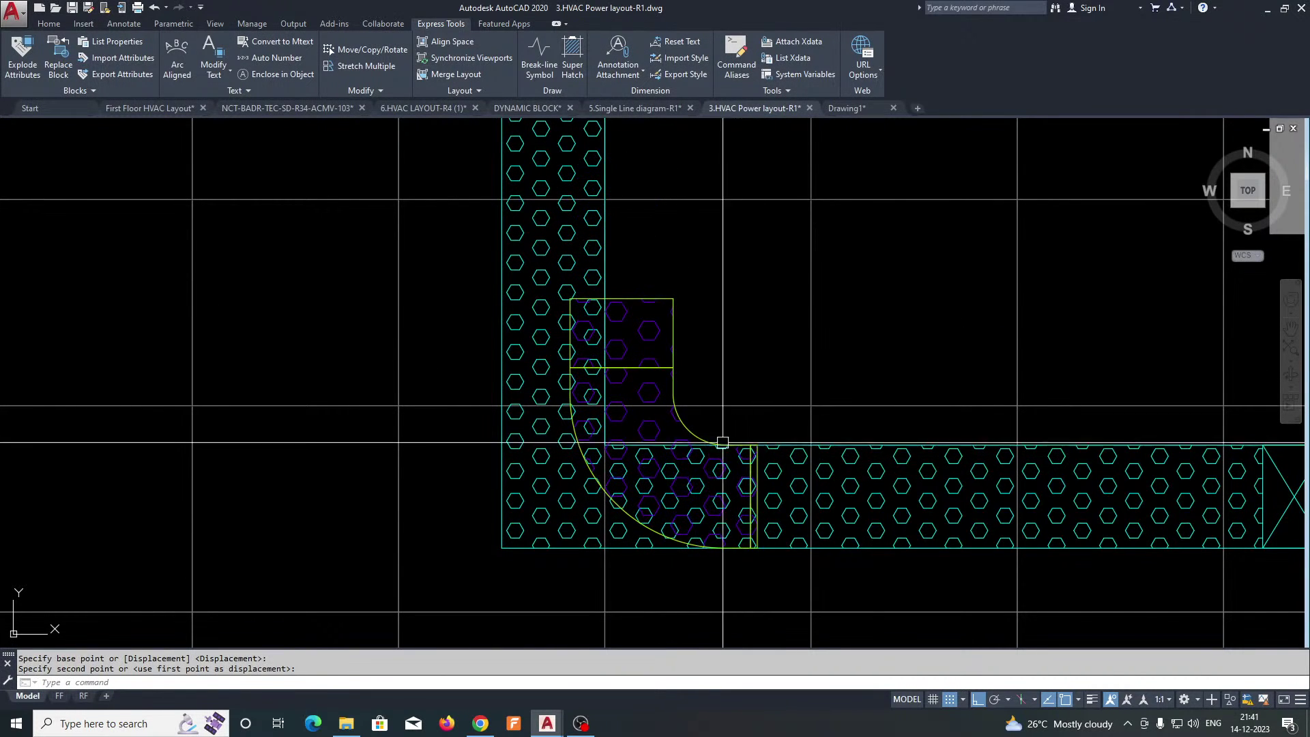
pyautogui.click(673, 298)
pyautogui.click(599, 301)
pyautogui.click(573, 263)
pyautogui.scroll(-5, 520, 380)
pyautogui.press('Escape')
pyautogui.scroll(4, 512, 321)
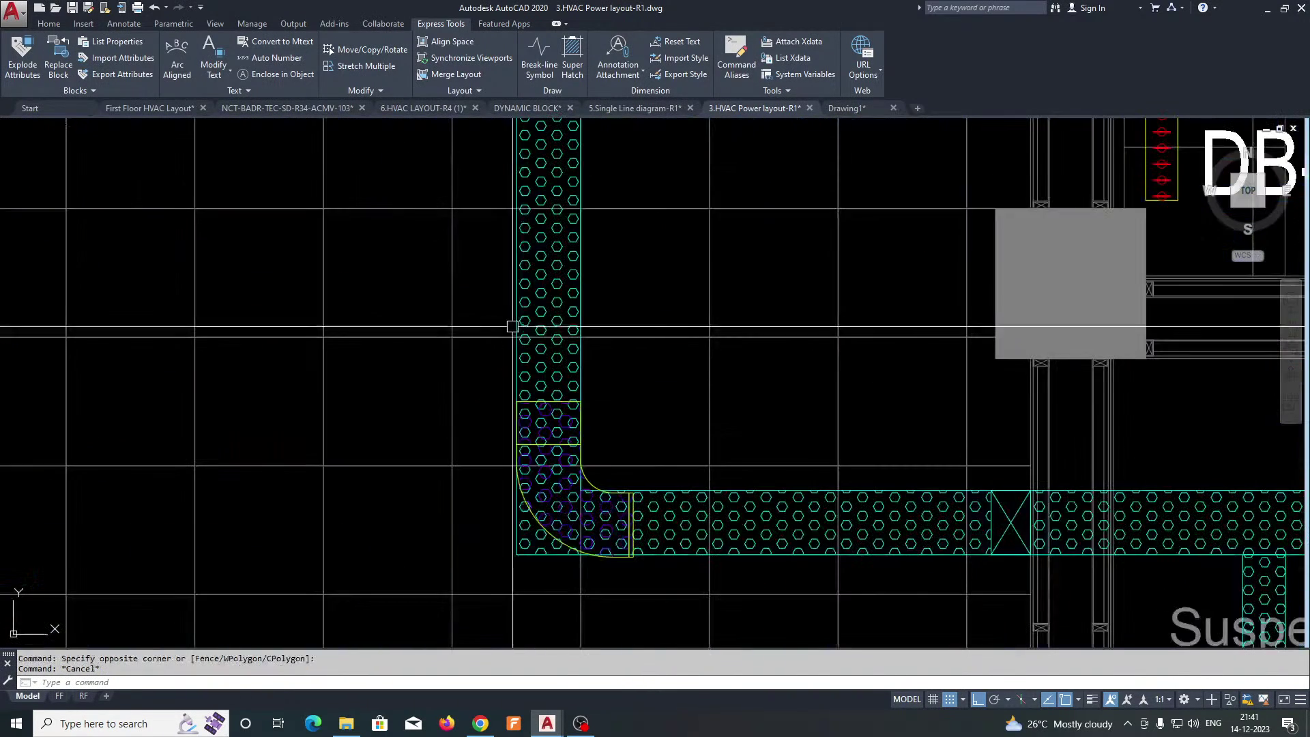
# Step: Stretch the elbow's upper end along the vertical tray up to the tray's top end
pyautogui.scroll(-4, 489, 410)
pyautogui.press('Escape')
pyautogui.scroll(5, 522, 397)
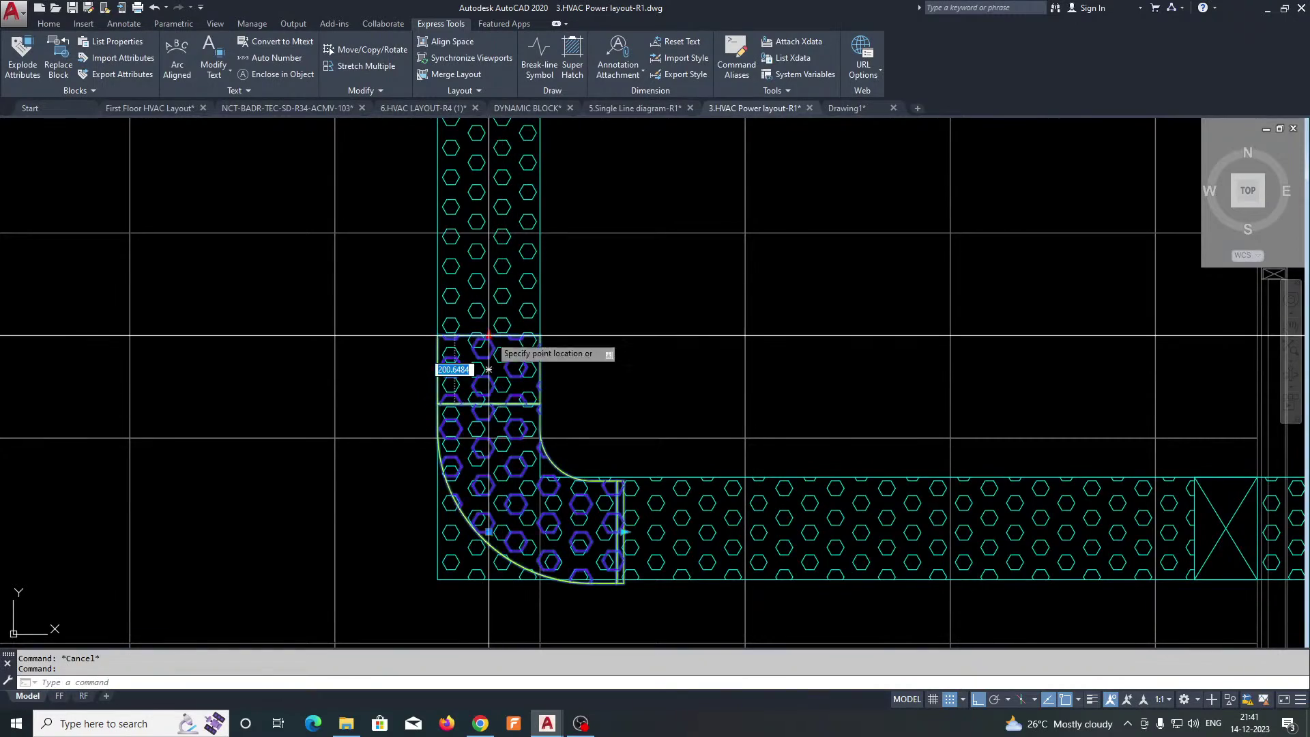
pyautogui.scroll(-5, 482, 445)
pyautogui.moveTo(494, 268); pyautogui.dragTo(487, 516, button='middle')
pyautogui.moveTo(487, 295)
pyautogui.mouseDown(button='middle')
pyautogui.moveTo(476, 547)
pyautogui.moveTo(494, 570)
pyautogui.mouseUp(button='middle')
pyautogui.moveTo(498, 324); pyautogui.dragTo(497, 459, button='middle')
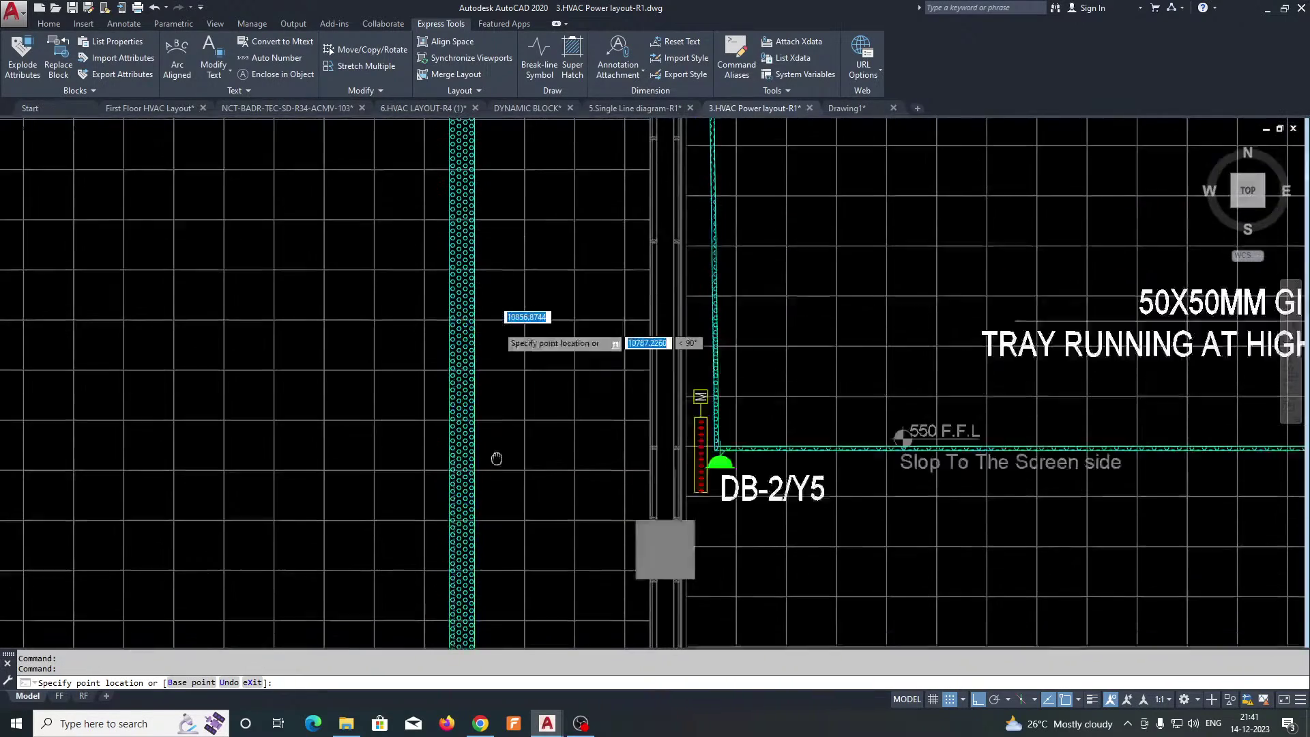
pyautogui.scroll(-3, 497, 459)
pyautogui.moveTo(453, 341); pyautogui.dragTo(453, 360, button='middle')
pyautogui.scroll(8, 423, 225)
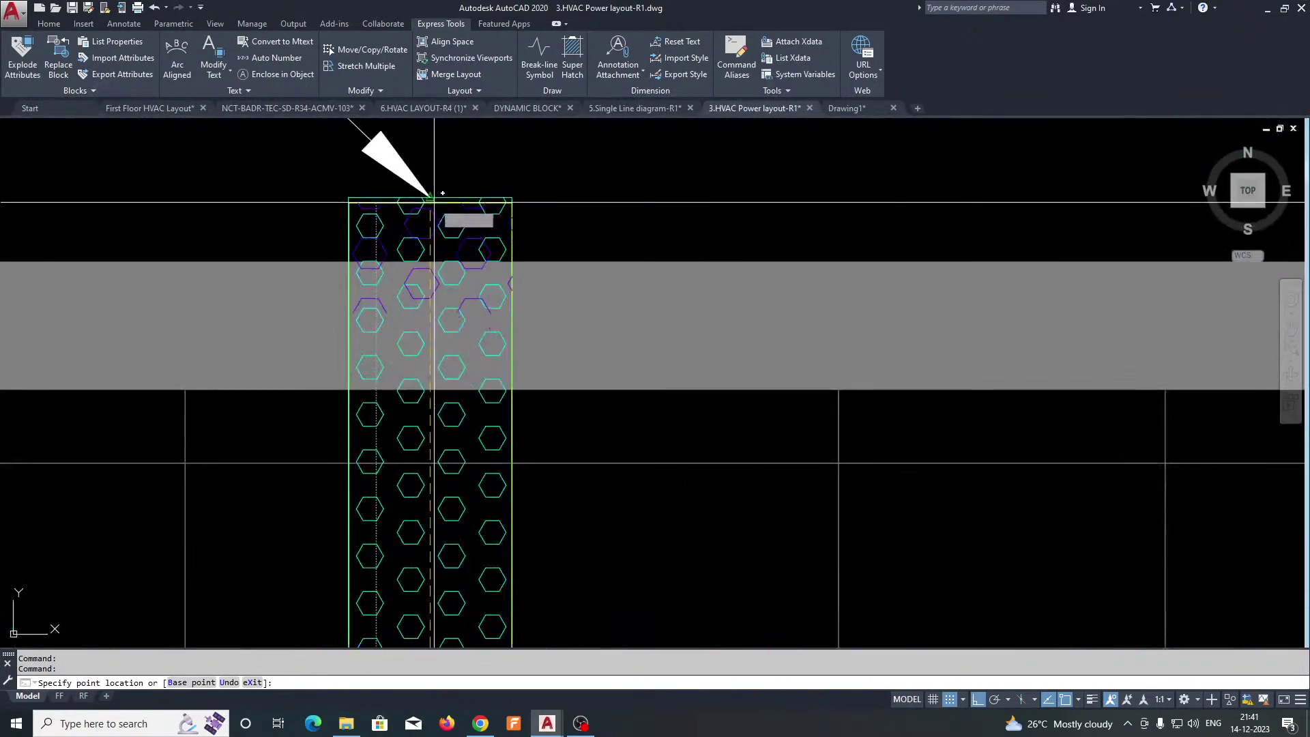
pyautogui.press('Escape')
# Step: Move the stretched elbow up so its inner edge aligns with the upper edge of the horizontal tray
pyautogui.scroll(-6, 432, 197)
pyautogui.scroll(4, 426, 457)
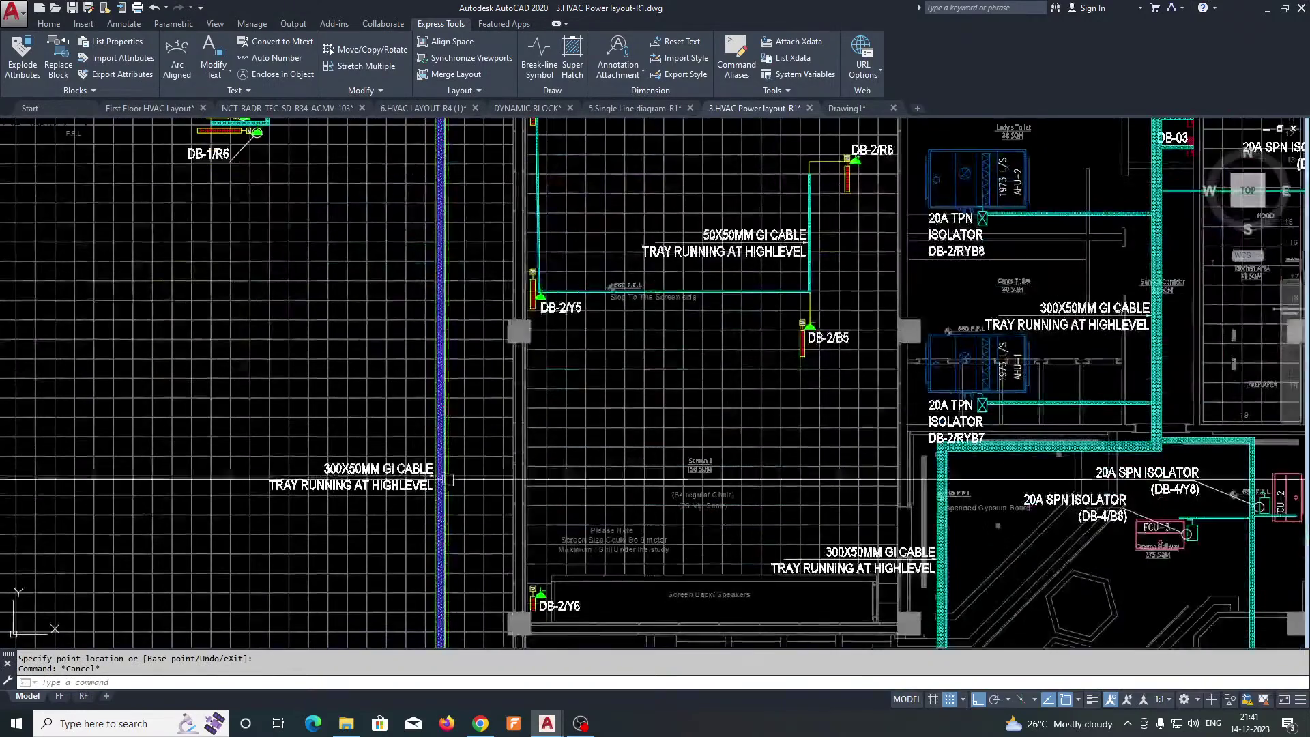
pyautogui.scroll(8, 426, 457)
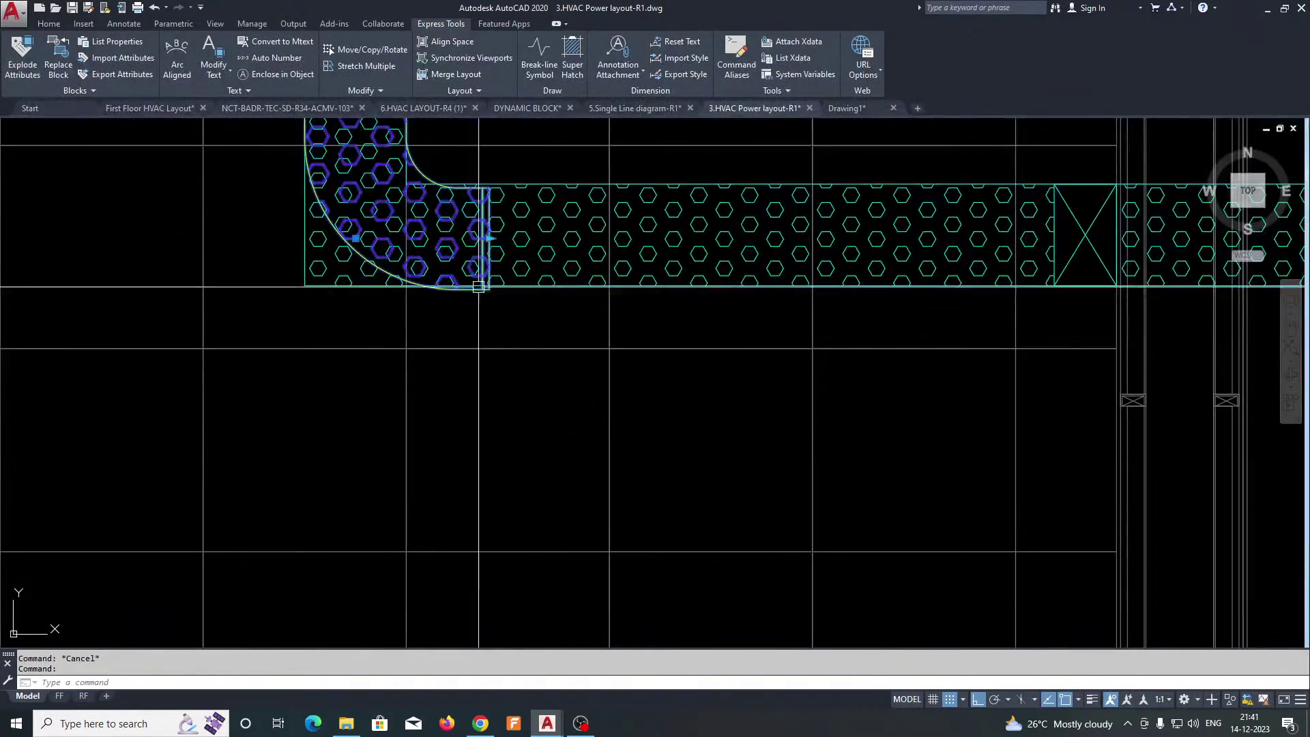
pyautogui.scroll(4, 484, 191)
pyautogui.write('m')
pyautogui.press('space')
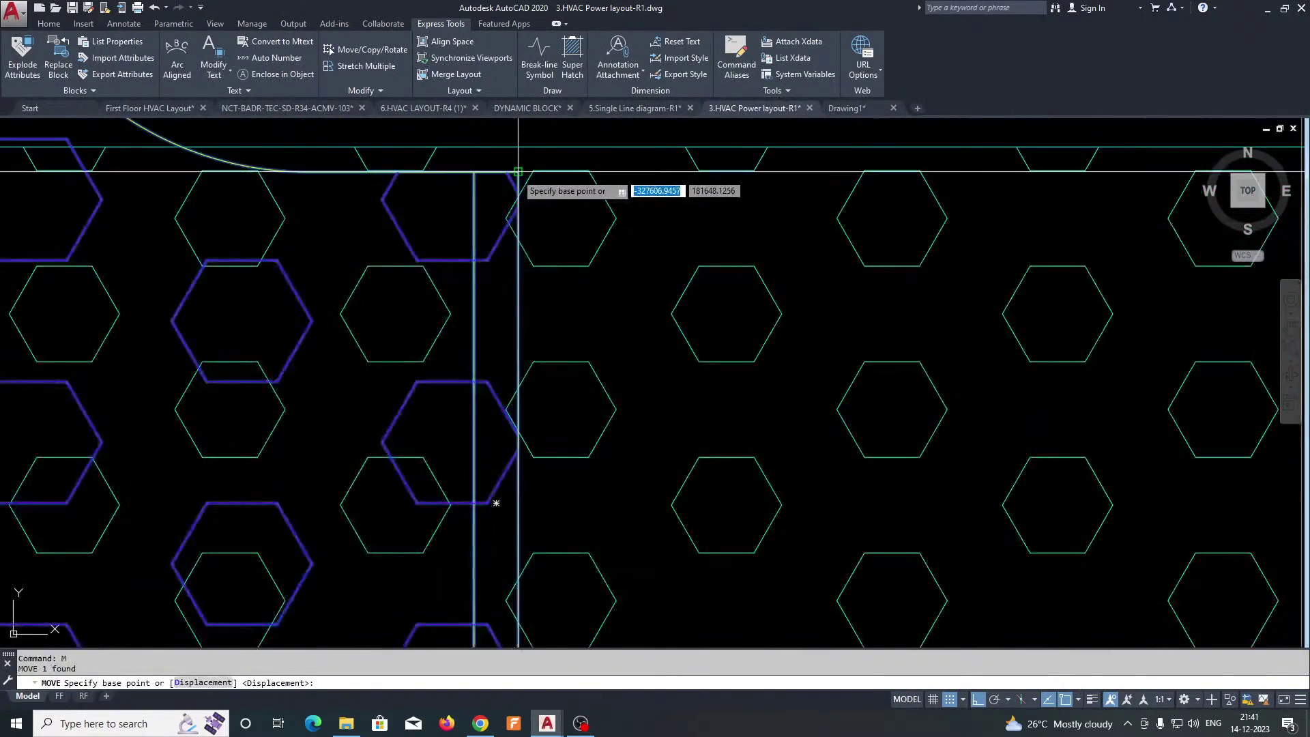
pyautogui.click(518, 171)
pyautogui.click(518, 147)
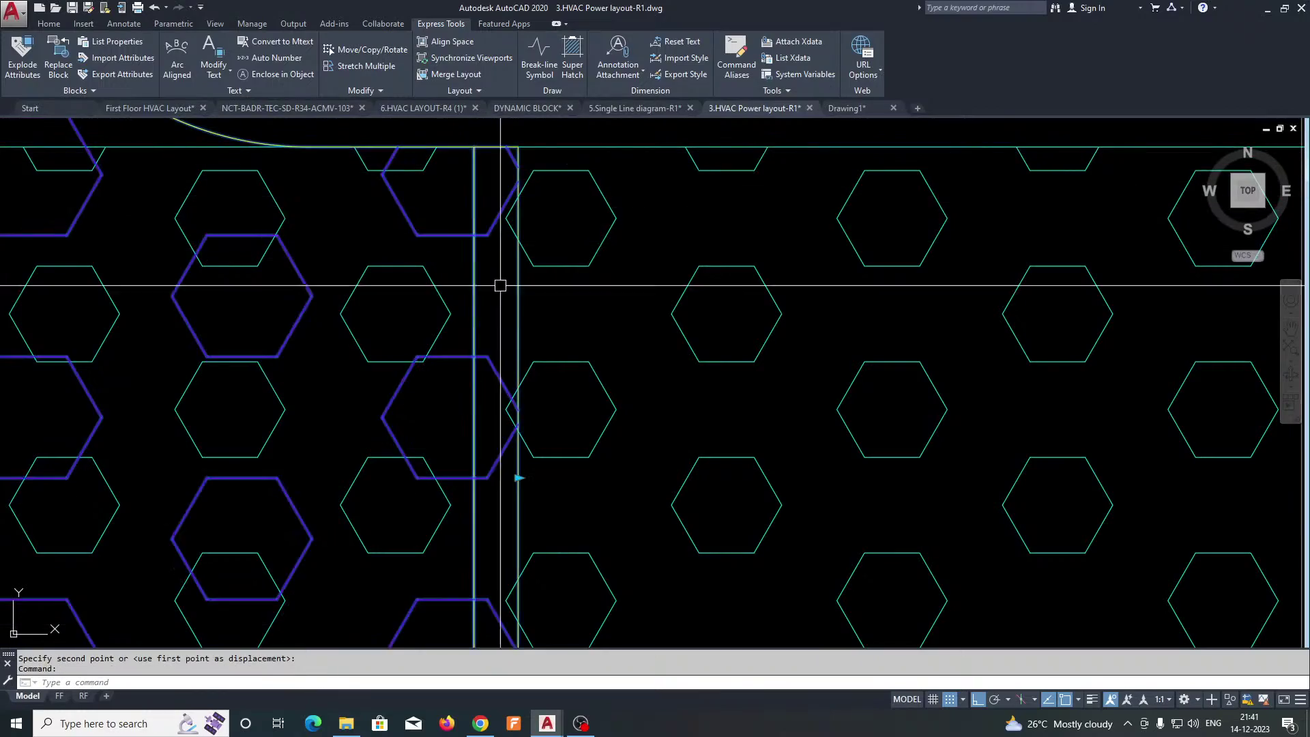
# Step: Stretch the elbow's right end along the horizontal tray to just before the next corner
pyautogui.scroll(-6, 505, 341)
pyautogui.scroll(-4, 454, 424)
pyautogui.scroll(-1, 791, 457)
pyautogui.moveTo(829, 461); pyautogui.dragTo(524, 419, button='middle')
pyautogui.moveTo(873, 423); pyautogui.dragTo(636, 423, button='middle')
pyautogui.scroll(1, 744, 423)
pyautogui.press('Escape')
# Step: Place two copies of the 300 elbow block below the horizontal tray's right-hand corner
pyautogui.scroll(-8, 780, 434)
pyautogui.scroll(6, 380, 439)
pyautogui.moveTo(351, 442); pyautogui.dragTo(421, 379, button='middle')
pyautogui.write('c')
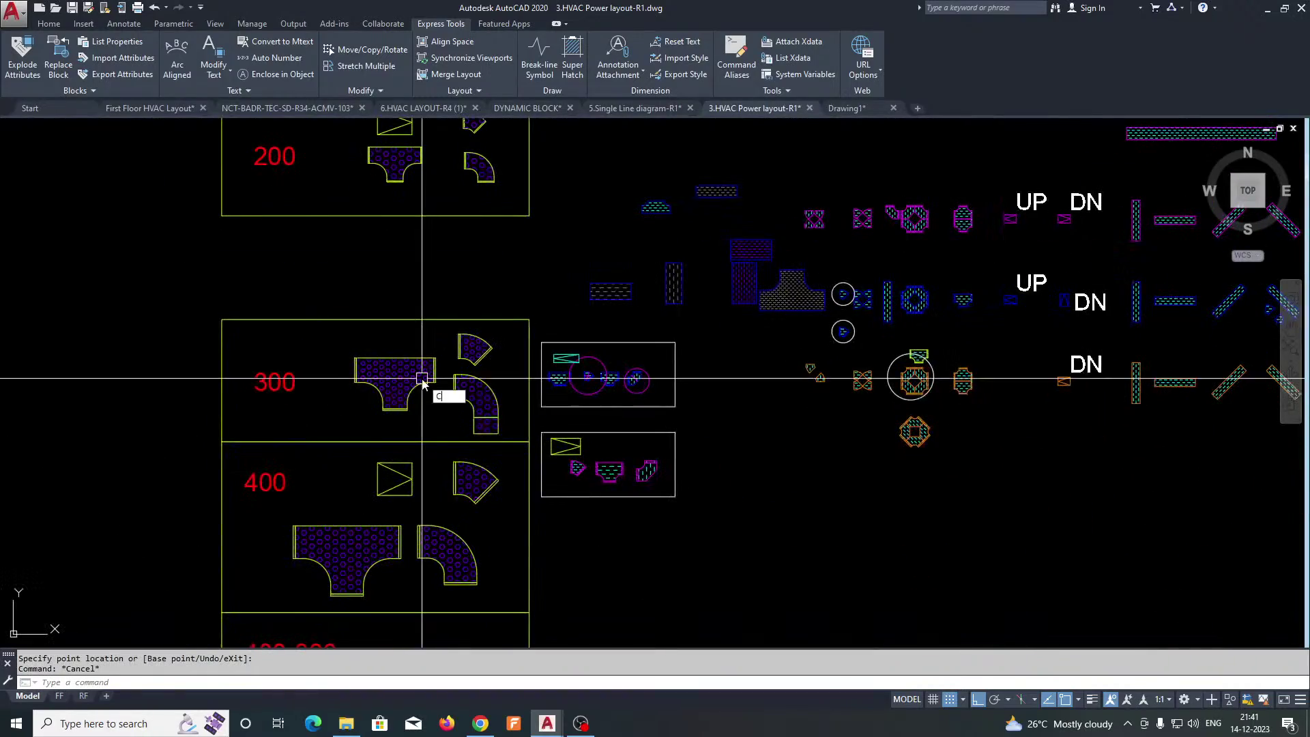
pyautogui.press('Return')
pyautogui.scroll(4, 451, 376)
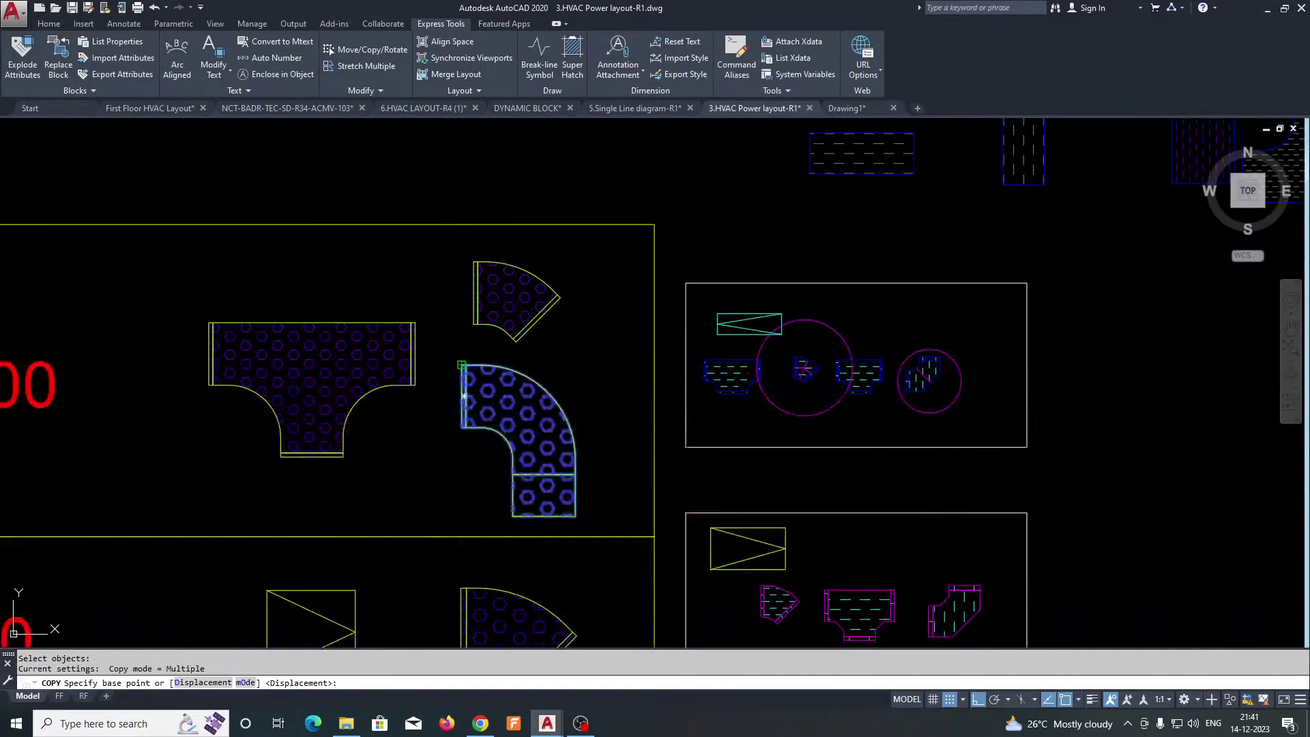
pyautogui.click(463, 396)
pyautogui.scroll(-5, 409, 396)
pyautogui.scroll(10, 600, 437)
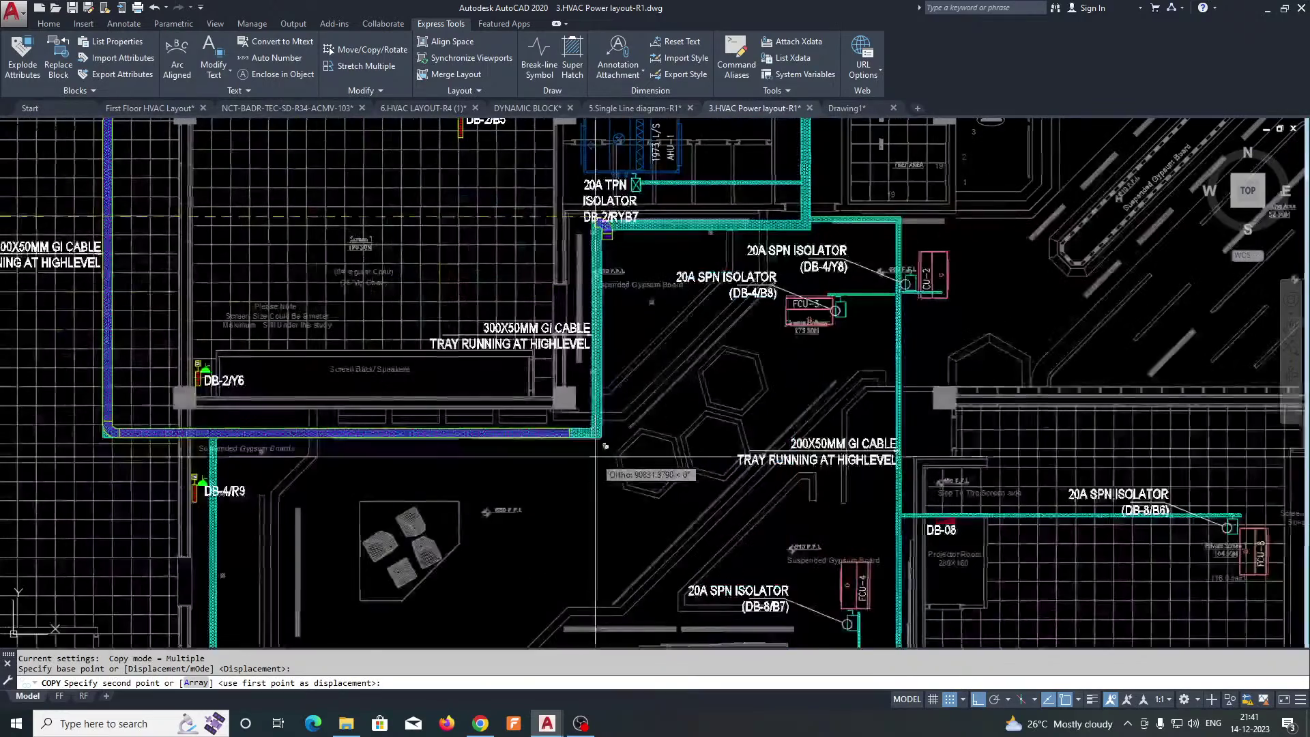
pyautogui.moveTo(595, 457); pyautogui.dragTo(622, 424, button='middle')
pyautogui.press('F8')
pyautogui.scroll(5, 558, 459)
pyautogui.click(574, 443)
pyautogui.press('Escape')
# Step: Rotate the elbow copy nearest the tray corner 270 degrees
pyautogui.press('Return')
pyautogui.click(576, 451)
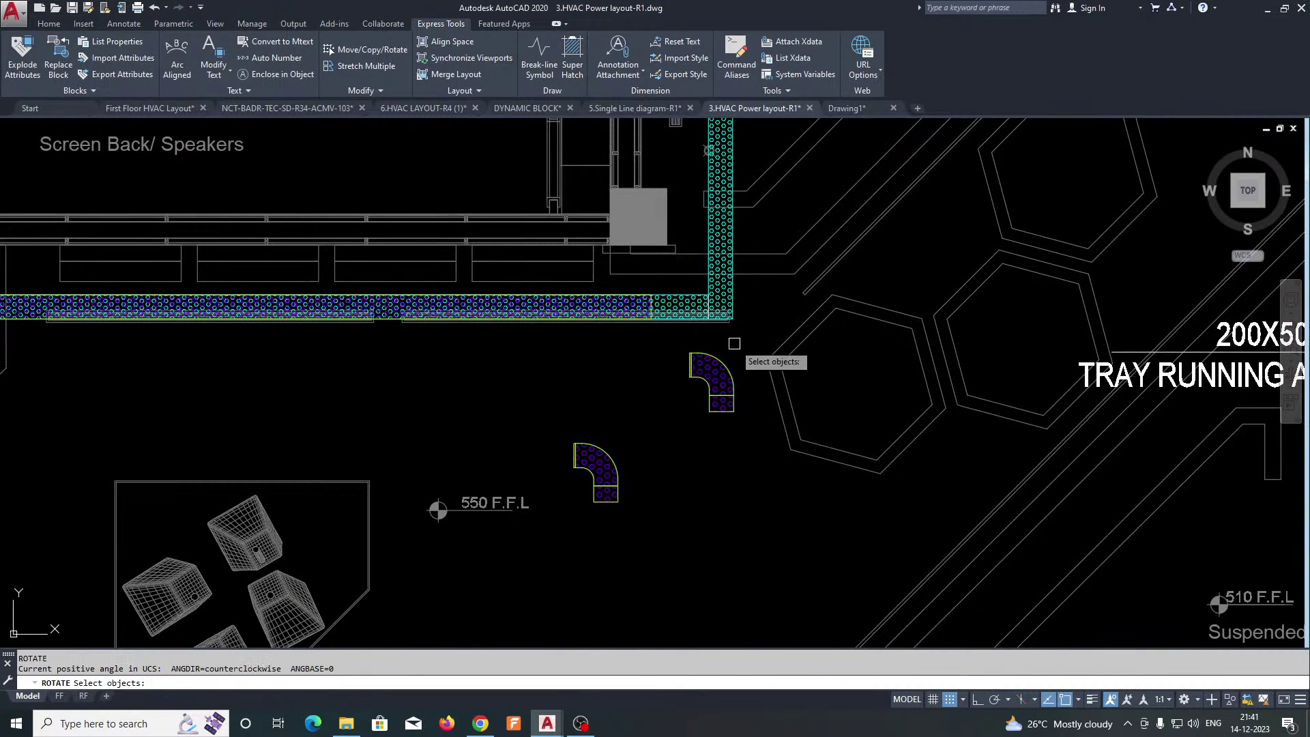
pyautogui.click(686, 391)
pyautogui.press('F8')
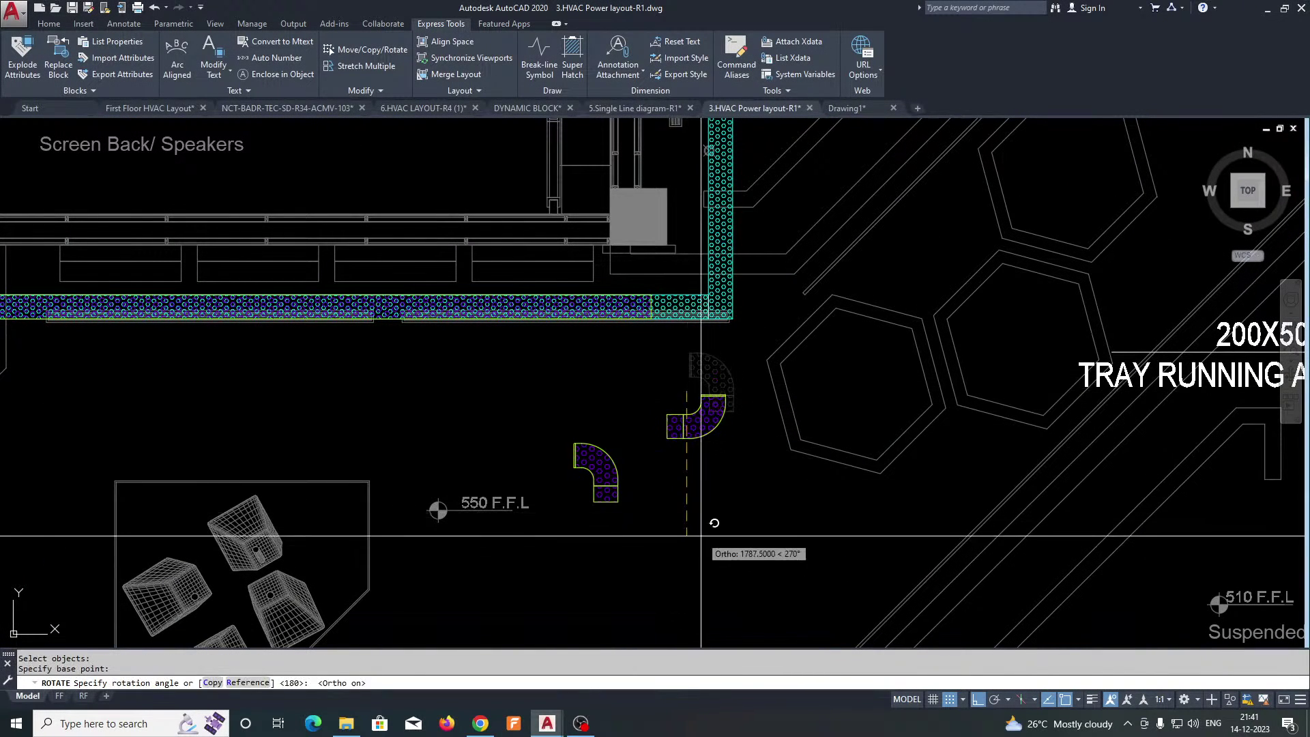
# Step: Move the rotated elbow onto the tray's right-hand corner, aligning it with both the vertical and horizontal tray edges
pyautogui.scroll(3, 736, 382)
pyautogui.write('m')
pyautogui.press('Return')
pyautogui.click(704, 421)
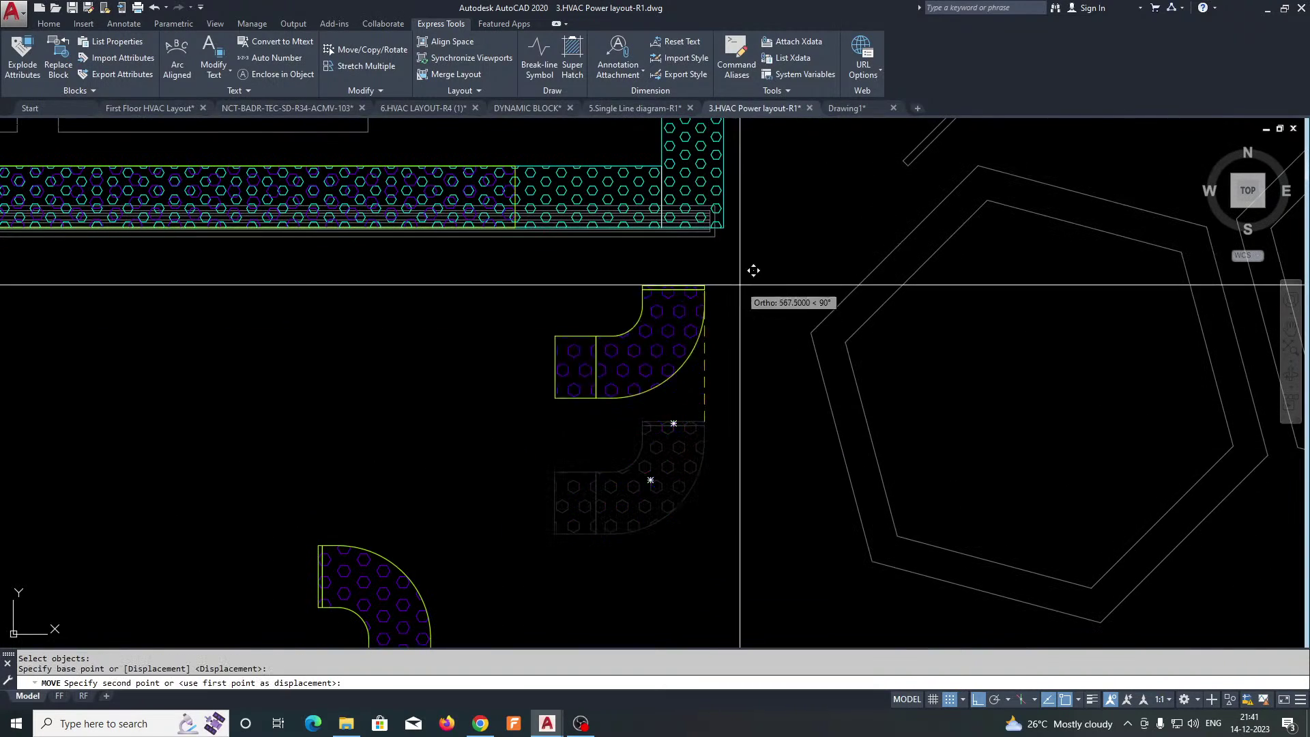
pyautogui.moveTo(739, 177); pyautogui.dragTo(668, 411, button='middle')
pyautogui.click(654, 325)
pyautogui.scroll(1, 527, 387)
pyautogui.scroll(2, 524, 387)
pyautogui.press('Return')
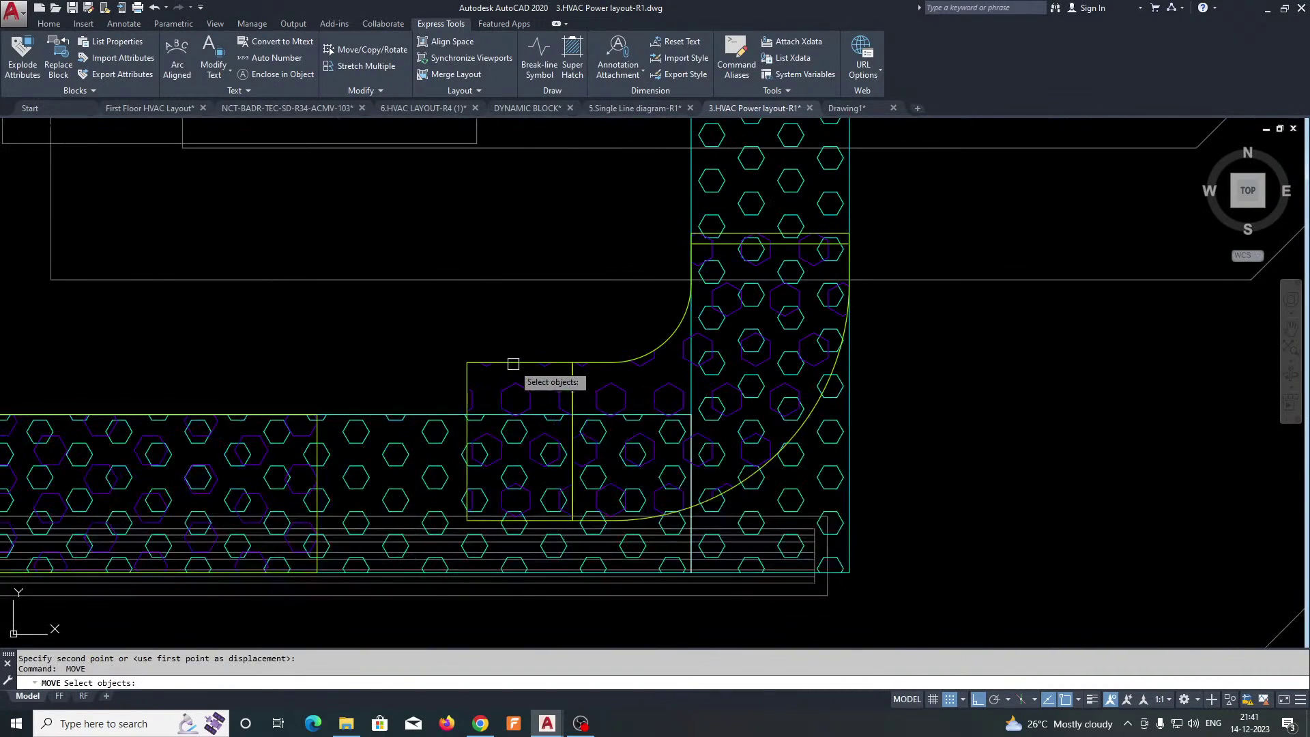
pyautogui.click(513, 362)
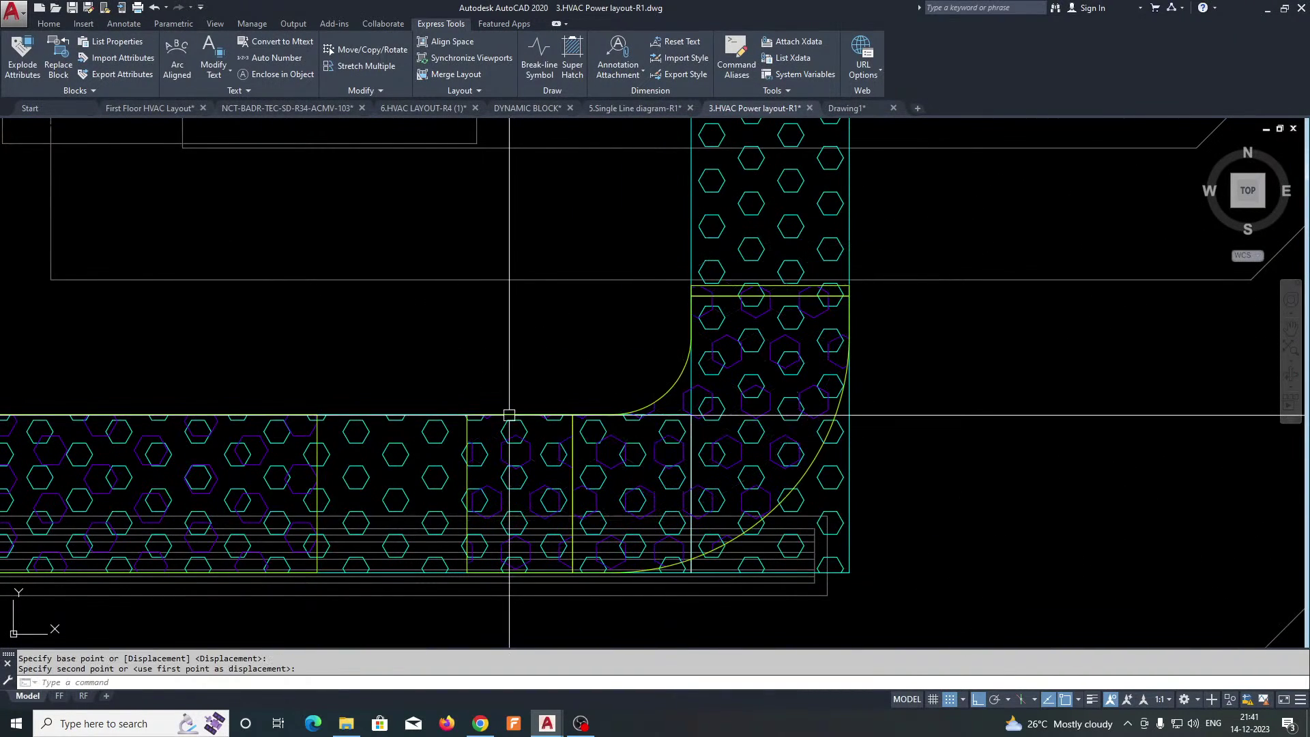
# Step: Extend the first elbow's horizontal run to the right until it reaches the second elbow
pyautogui.moveTo(495, 437); pyautogui.dragTo(582, 412, button='middle')
pyautogui.click(400, 469)
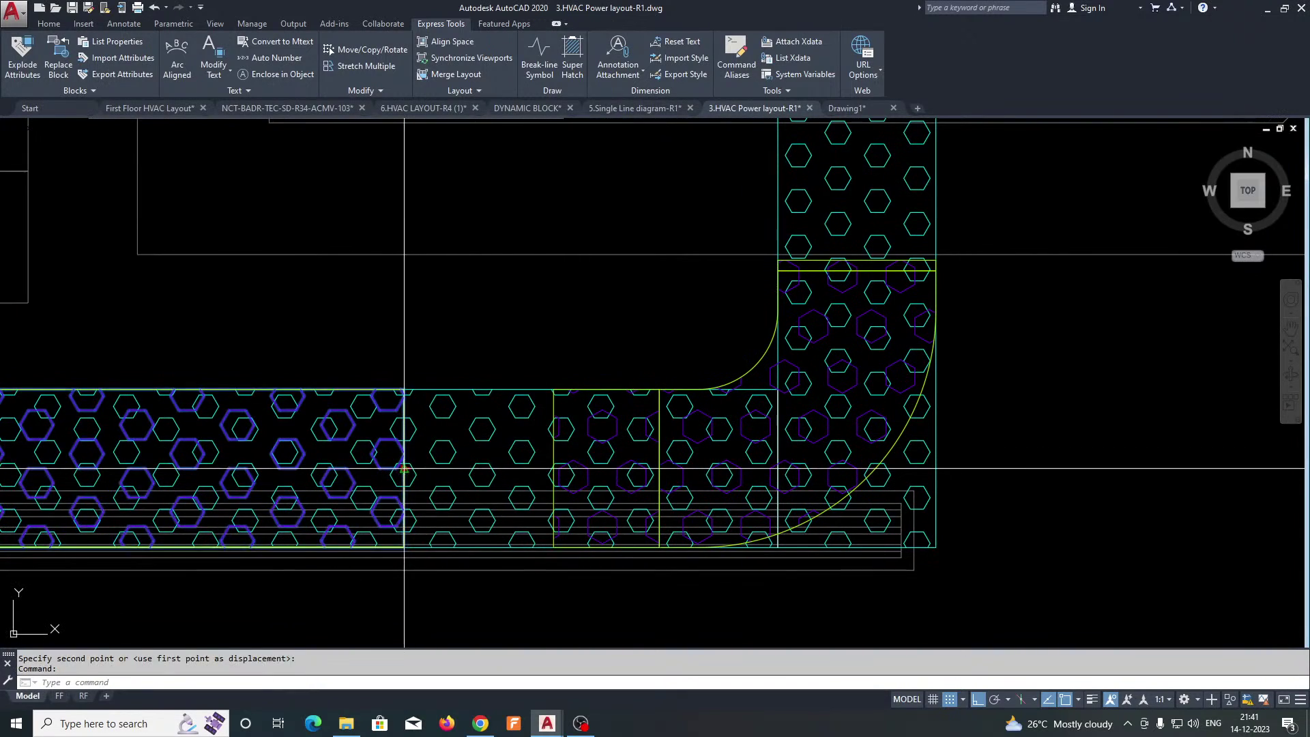
pyautogui.click(404, 470)
pyautogui.press('Escape')
pyautogui.scroll(3, 659, 468)
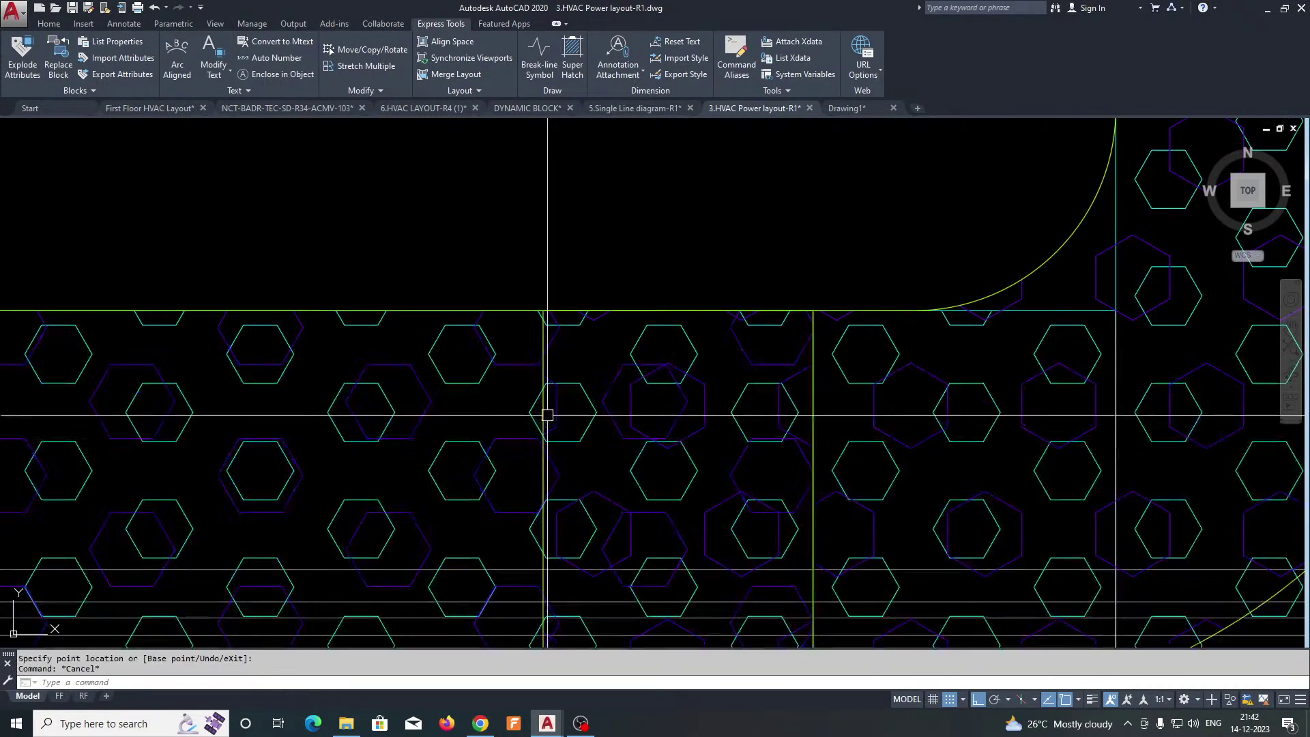
# Step: Shorten the second elbow's left end to close the joint with the first elbow's horizontal run
pyautogui.click(552, 517)
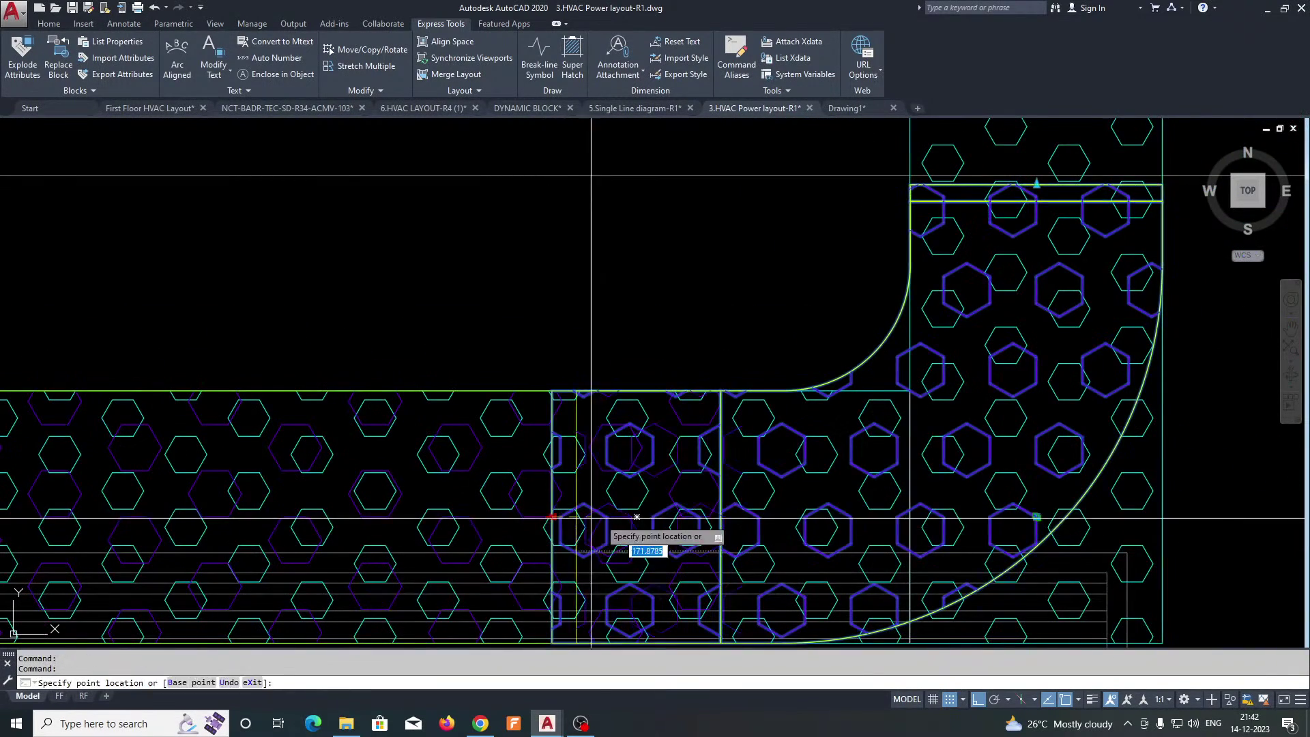
pyautogui.scroll(4, 667, 507)
pyautogui.click(729, 489)
pyautogui.scroll(-5, 563, 497)
pyautogui.press('Escape')
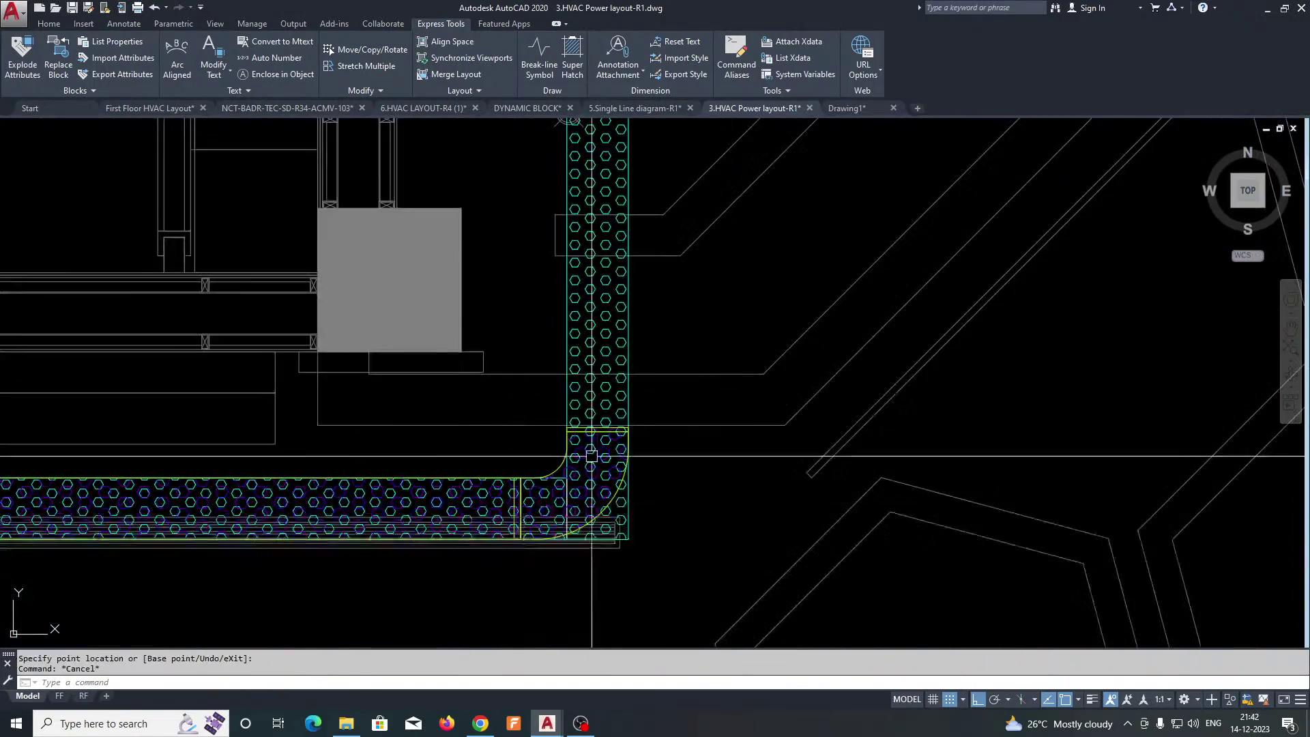
# Step: Stretch the second elbow's upper end along the vertical tray towards the corner near DB-2/RYB7
pyautogui.scroll(2, 628, 449)
pyautogui.click(546, 408)
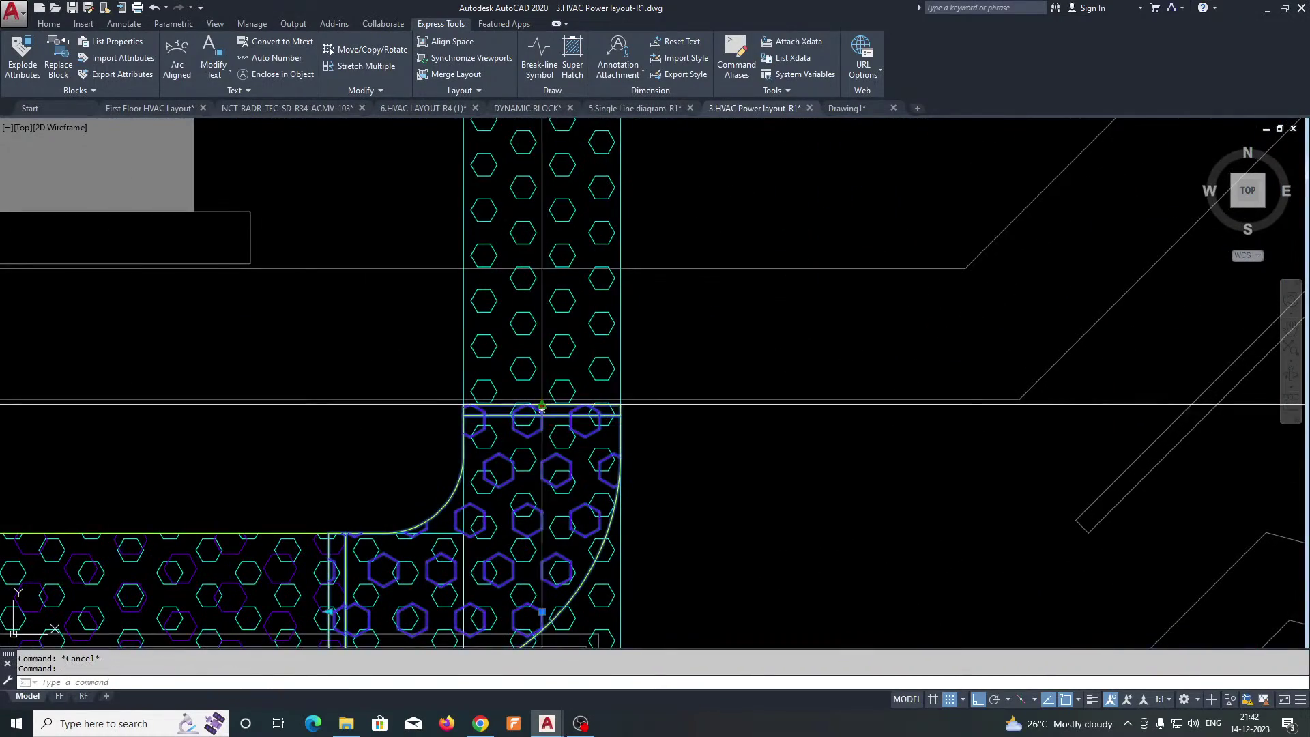
pyautogui.click(541, 408)
pyautogui.scroll(-5, 541, 382)
pyautogui.scroll(5, 539, 336)
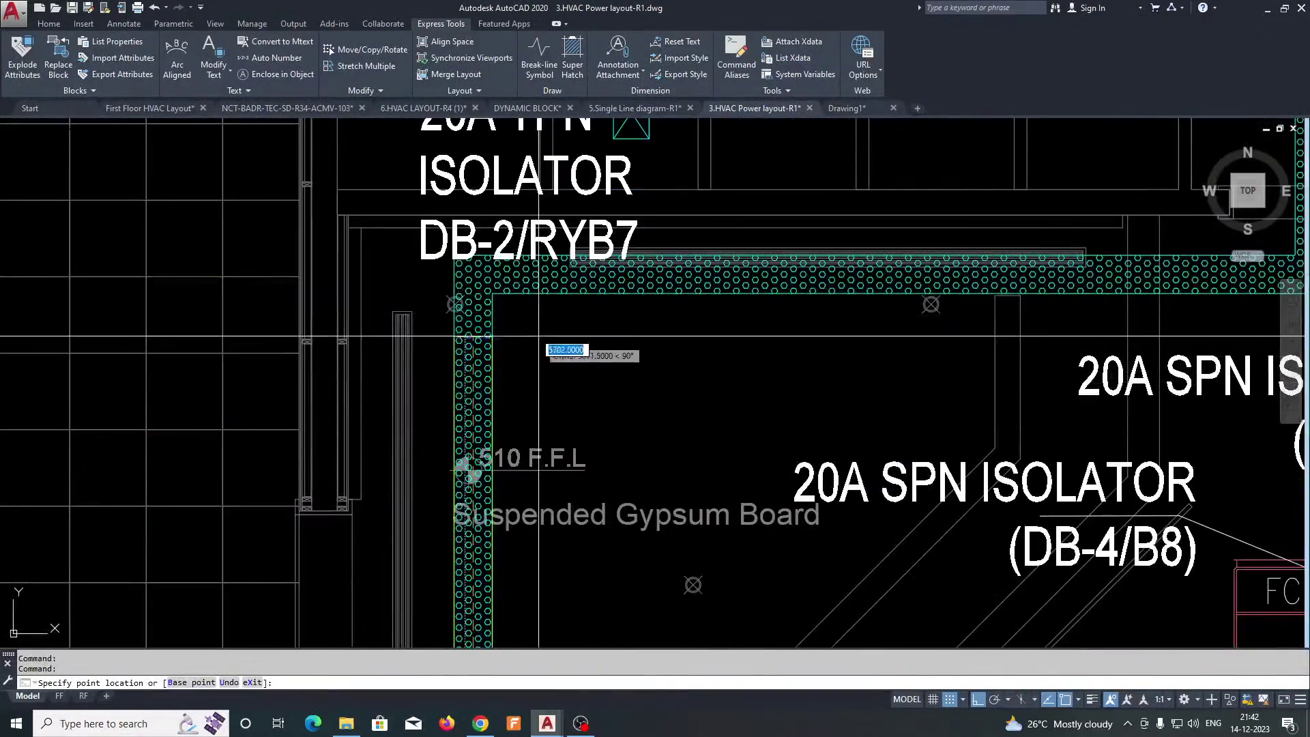
pyautogui.press('Escape')
pyautogui.press('Escape')
# Step: Mirror the spare 300 elbow below the tray to make an opposite-handed copy beside it
pyautogui.scroll(-5, 539, 336)
pyautogui.scroll(5, 492, 408)
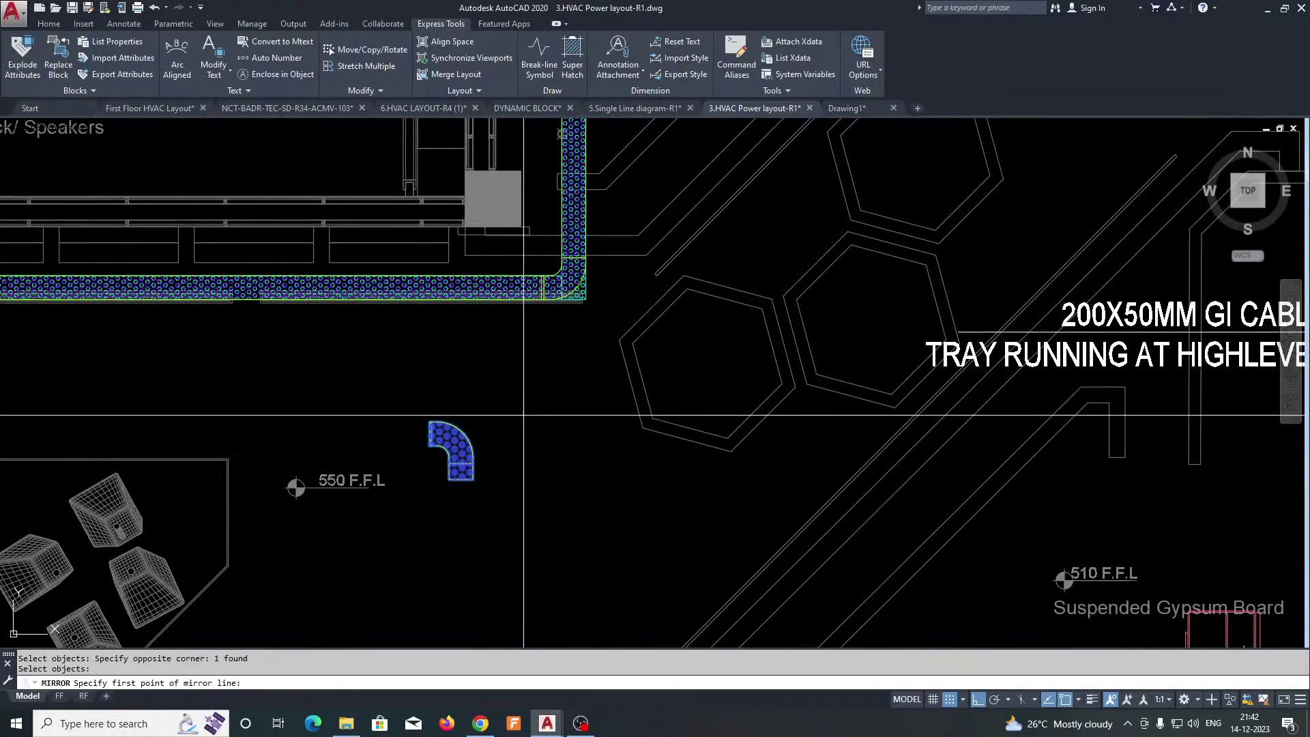
pyautogui.press('Escape')
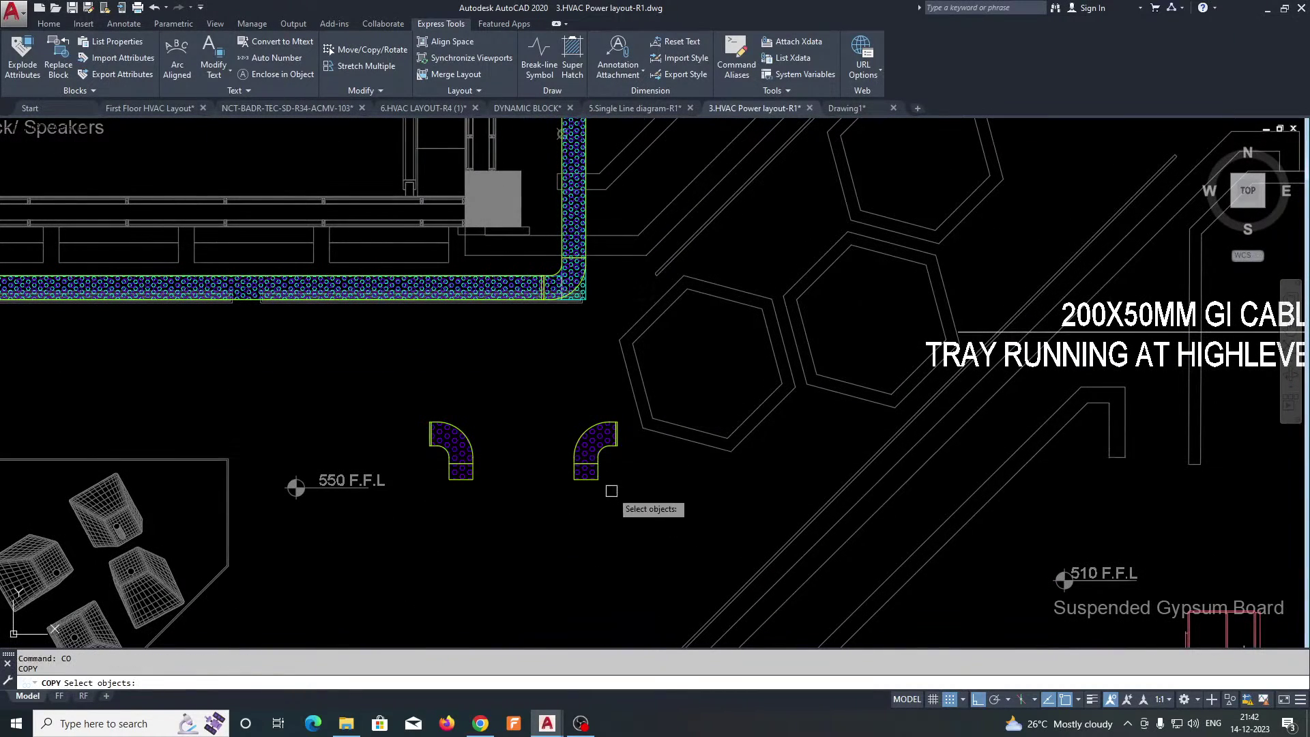
# Step: Copy the mirrored elbow onto the tray corner near DB-2/RYB7
pyautogui.click(616, 422)
pyautogui.scroll(-5, 617, 422)
pyautogui.scroll(6, 602, 239)
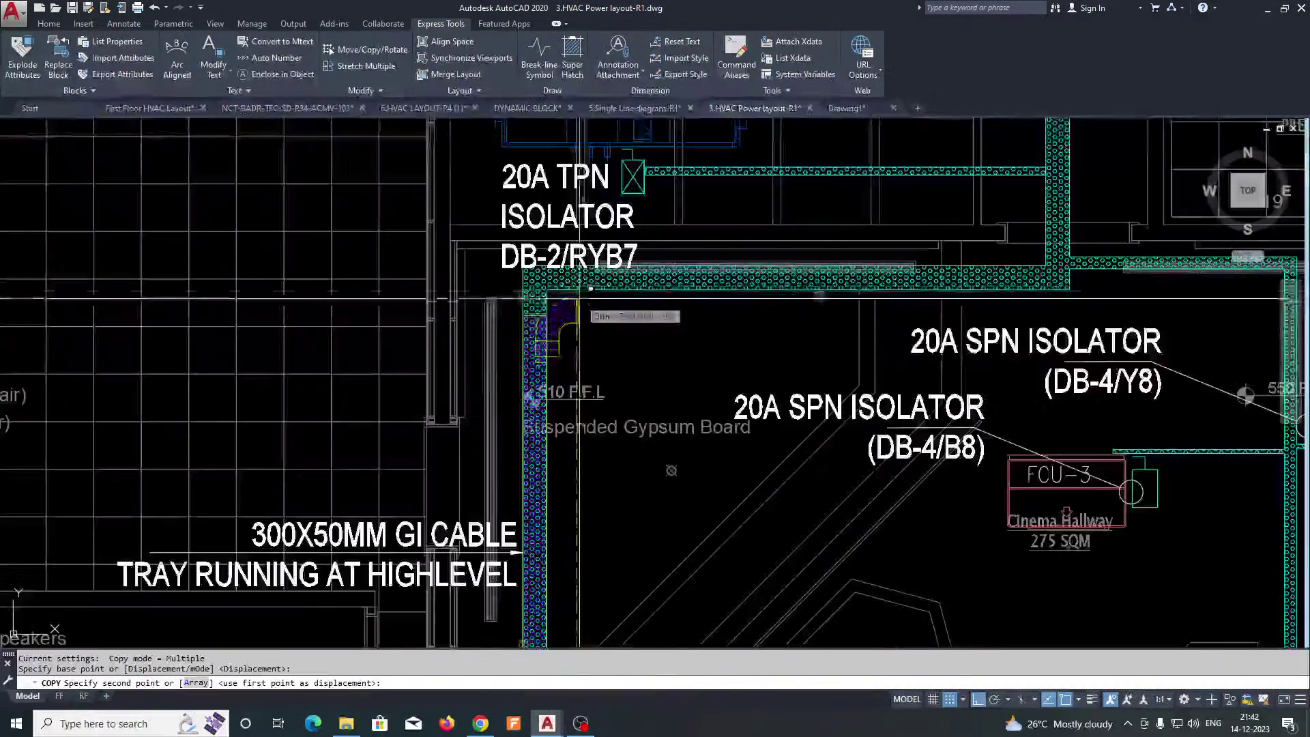
pyautogui.click(608, 235)
pyautogui.press('Escape')
# Step: Move the copied elbow so its lower leg lines up with the edges of the vertical tray
pyautogui.scroll(1, 562, 359)
pyautogui.write('m')
pyautogui.press('space')
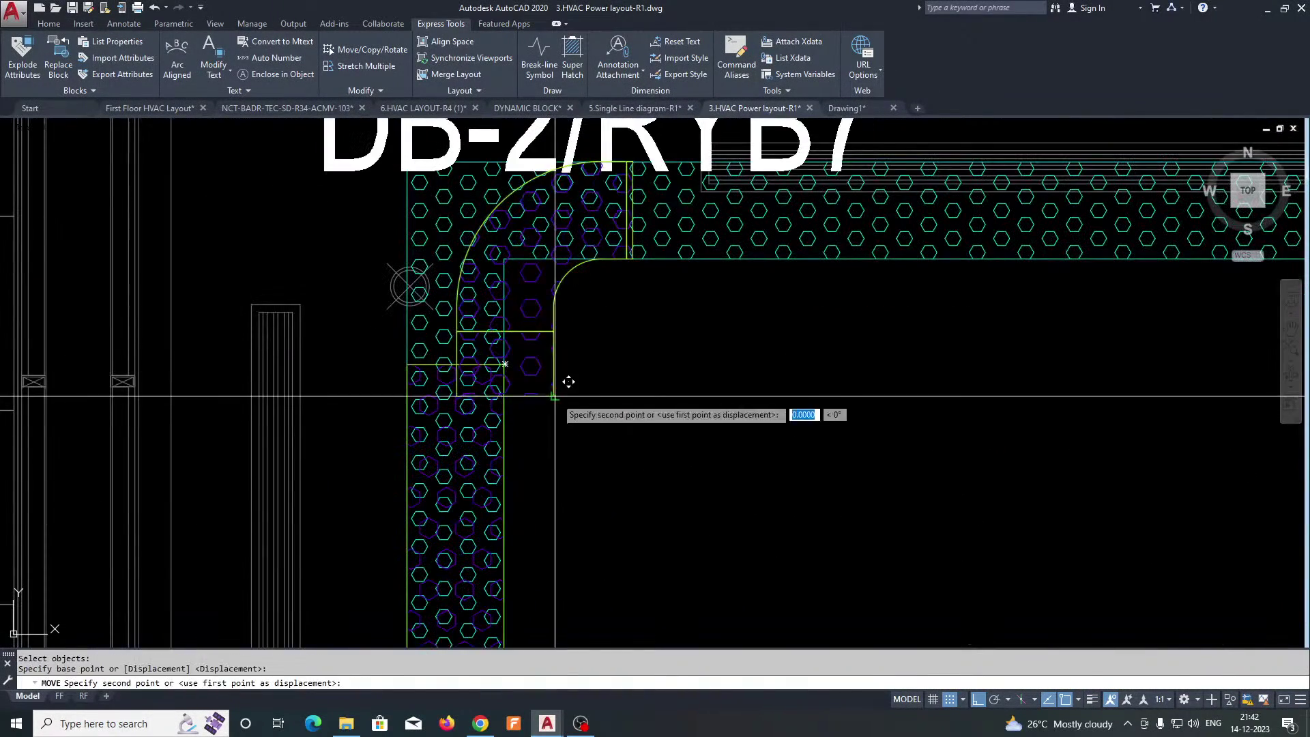
pyautogui.scroll(4, 455, 397)
pyautogui.click(455, 397)
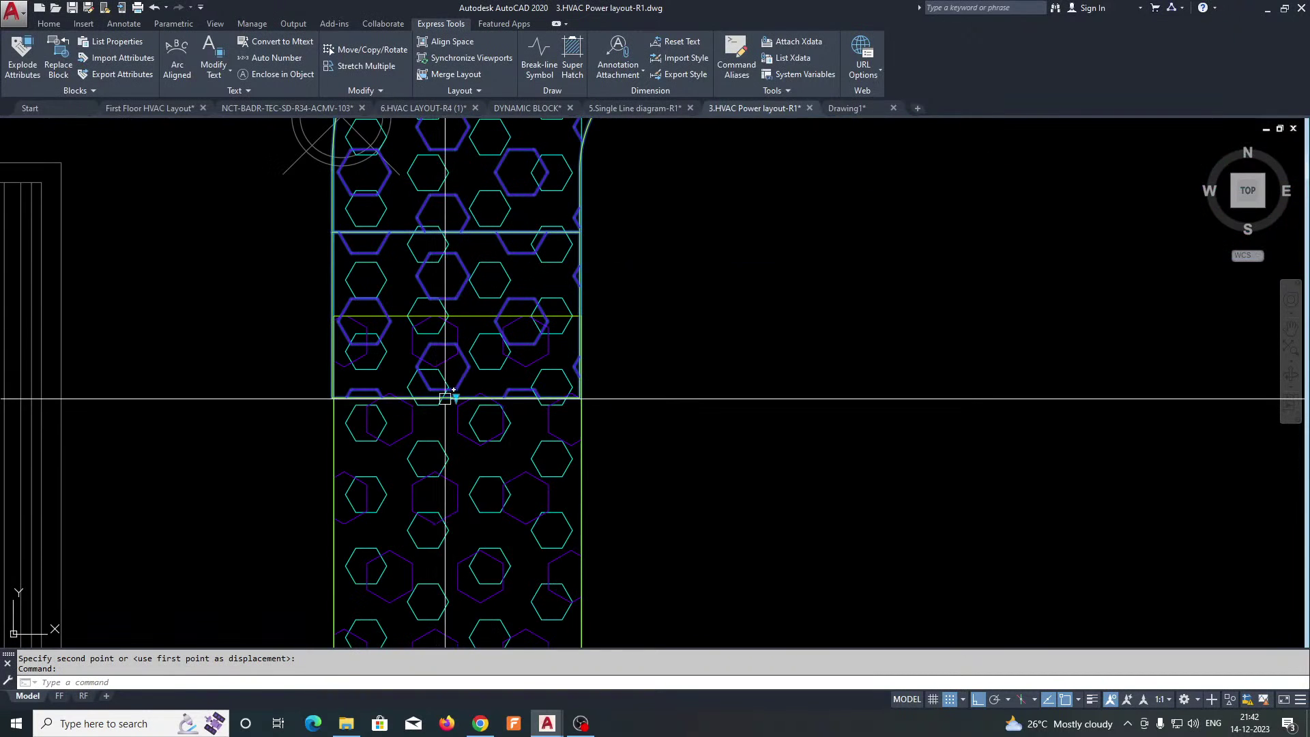
# Step: Shorten the lower end of the DB-2/RYB7 elbow to close its joint with the vertical tray run
pyautogui.click(455, 397)
pyautogui.scroll(2, 454, 286)
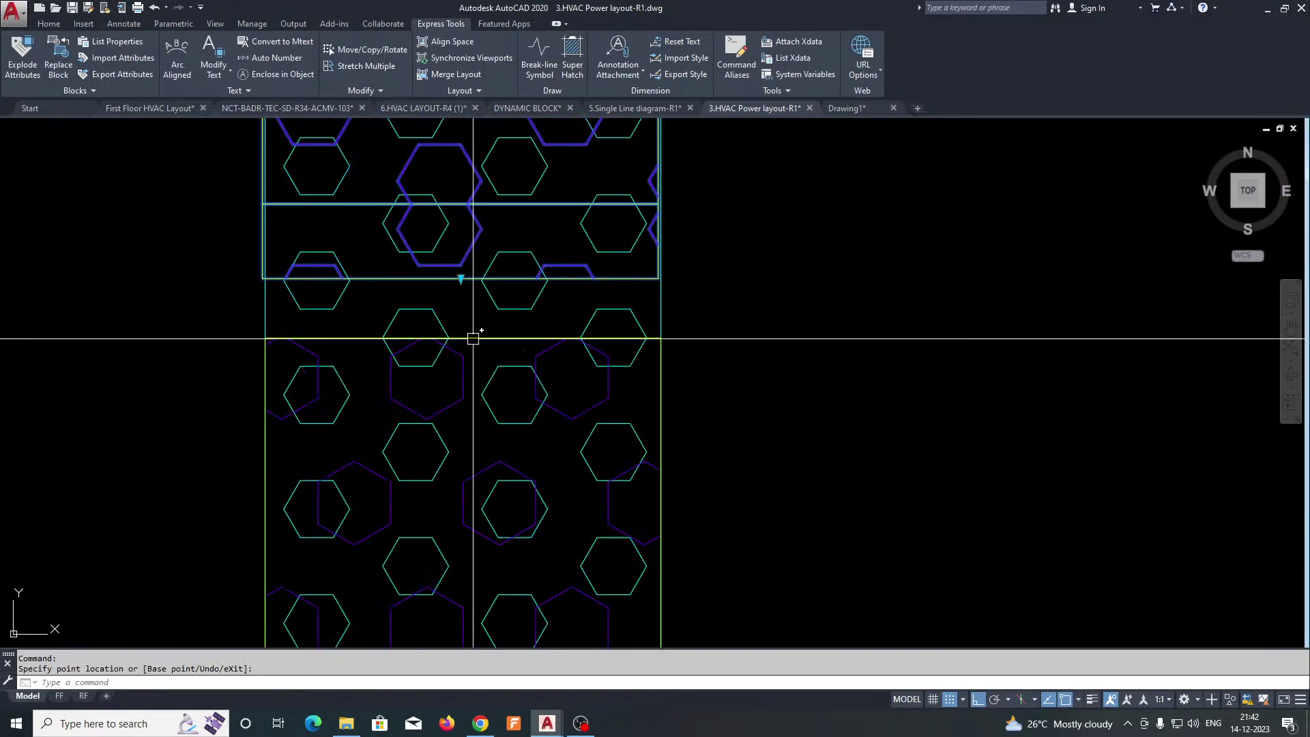
pyautogui.scroll(-6, 455, 343)
pyautogui.press('Escape')
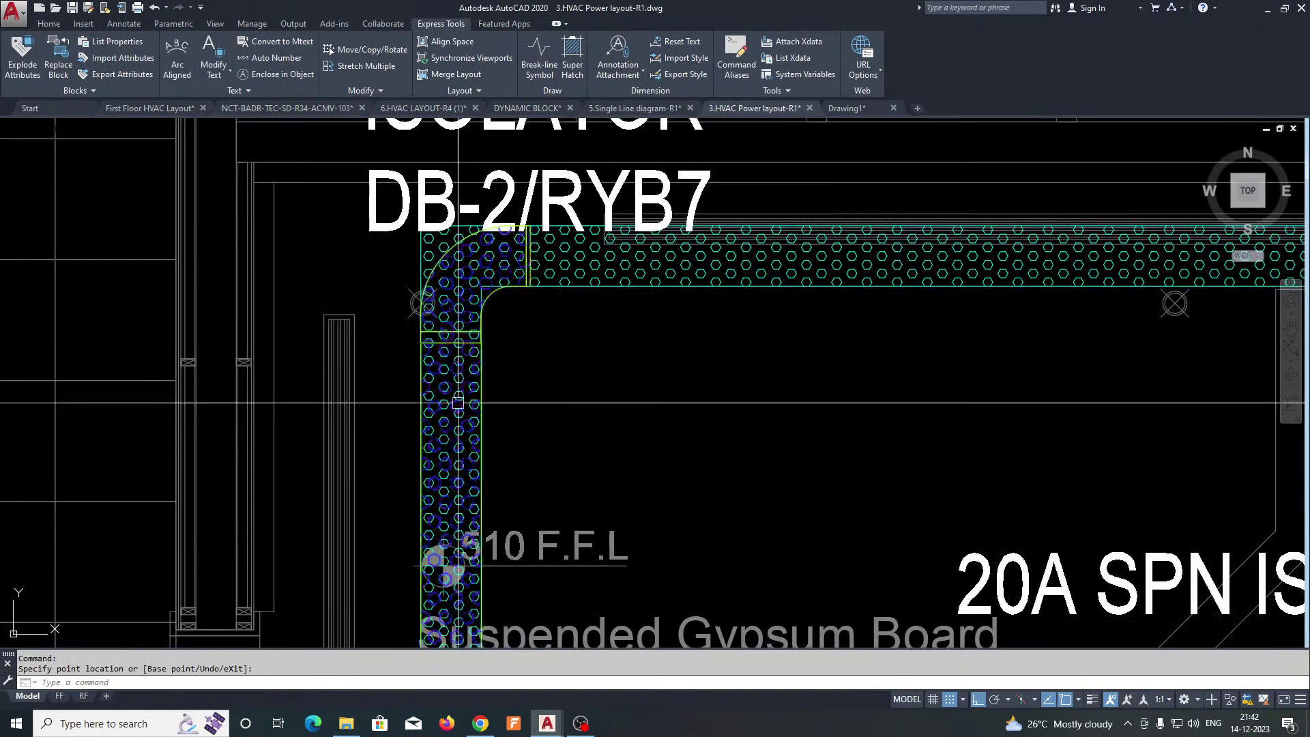
# Step: Stretch the DB-2/RYB7 elbow's horizontal end along the tray towards the junction with the next vertical tray
pyautogui.scroll(2, 493, 341)
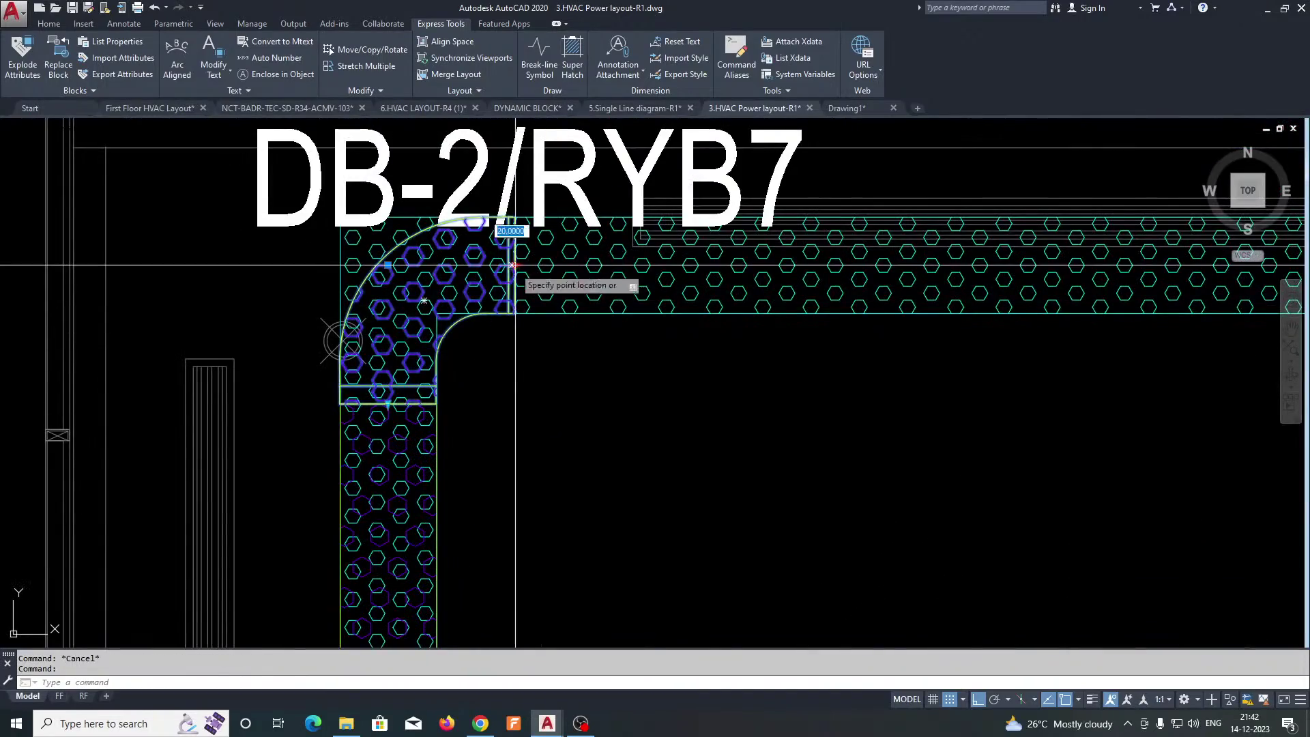
pyautogui.scroll(-5, 513, 264)
pyautogui.scroll(4, 671, 342)
pyautogui.scroll(-5, 670, 341)
pyautogui.press('Escape')
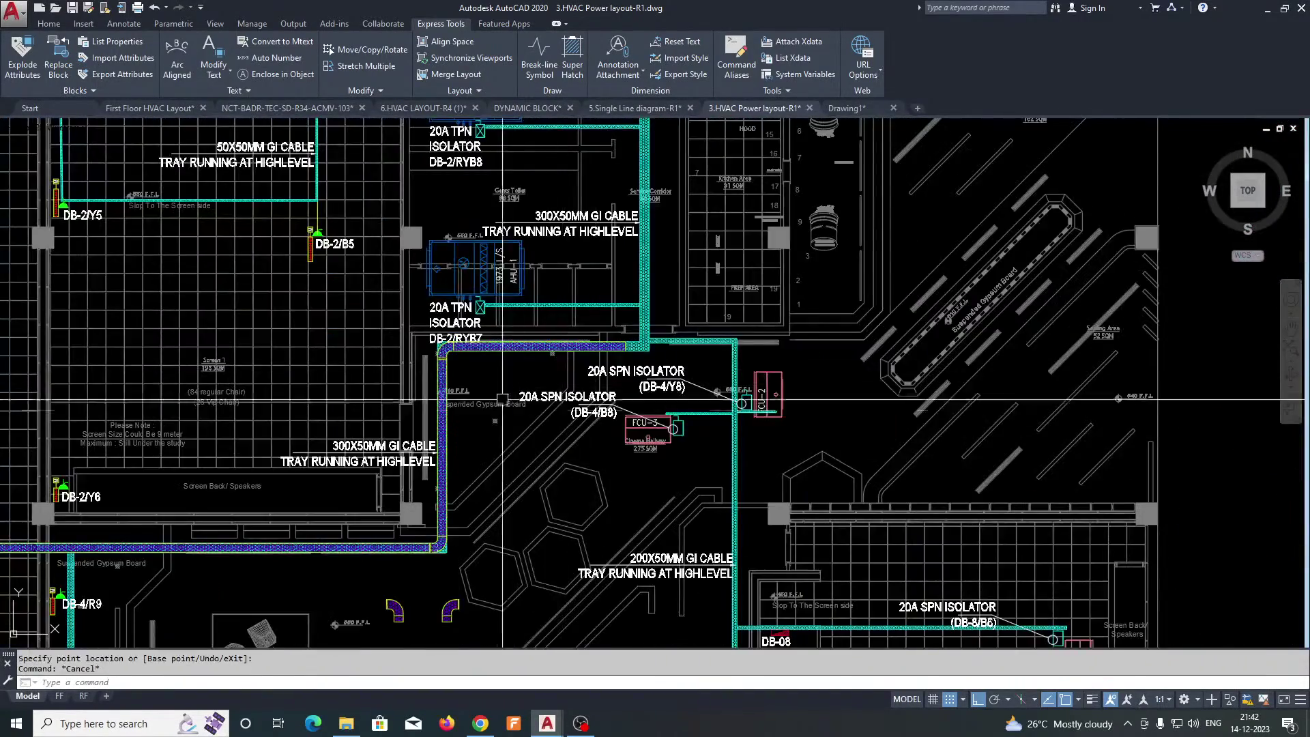
# Step: Erase the original cyan tray hatch and outlines lying under the new dynamic tray blocks
pyautogui.scroll(5, 665, 428)
pyautogui.scroll(3, 666, 429)
pyautogui.write('e')
pyautogui.press('Return')
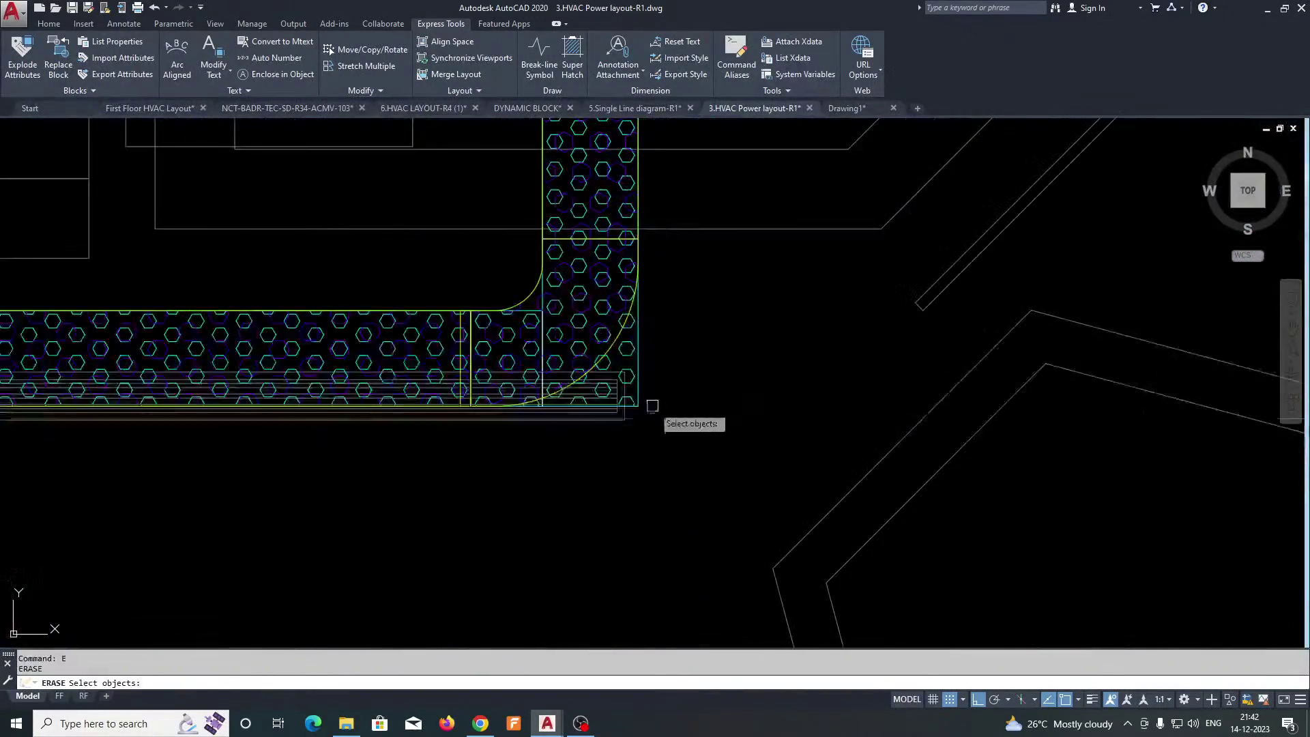
pyautogui.scroll(5, 639, 414)
pyautogui.write('e')
pyautogui.press('Return')
pyautogui.press('Return')
pyautogui.scroll(-5, 554, 317)
pyautogui.scroll(5, 604, 370)
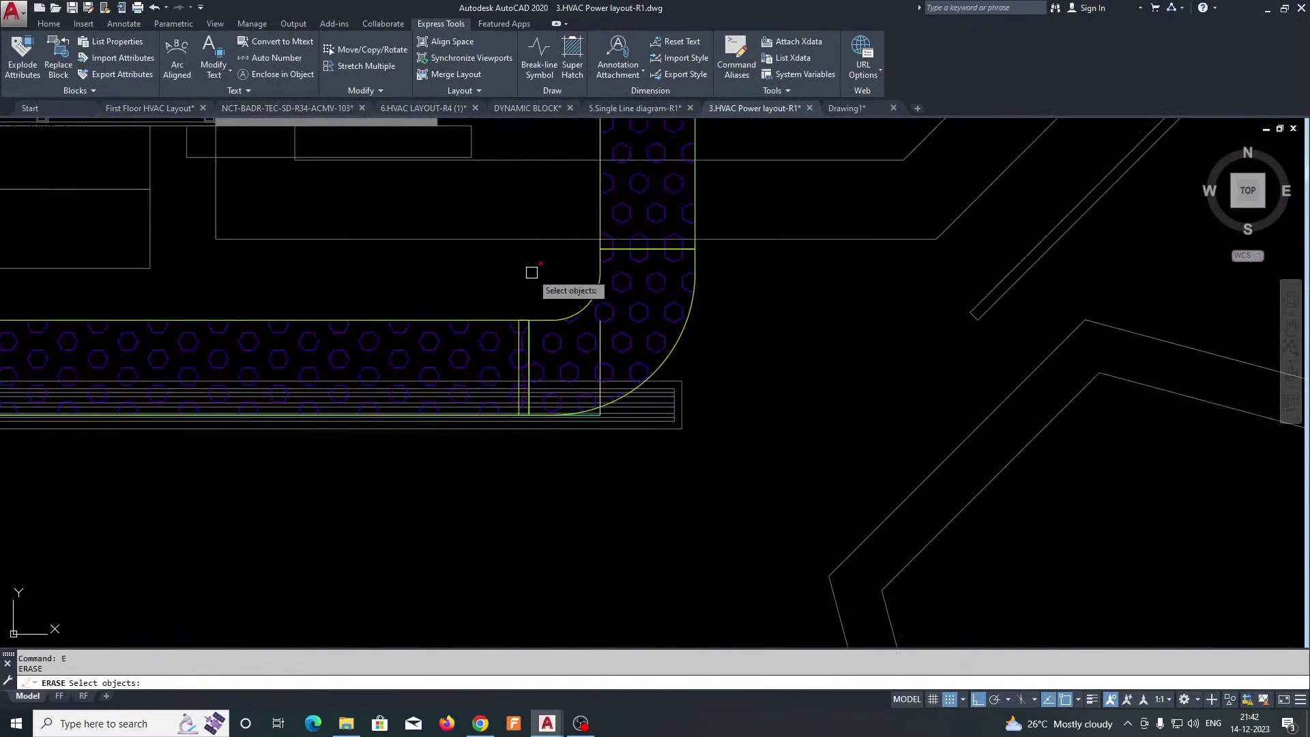
# Step: Erase the leftover old tray edge lines at the lower corner joint between the two elbows
pyautogui.scroll(5, 593, 424)
pyautogui.write('e')
pyautogui.press('Return')
pyautogui.click(584, 440)
pyautogui.press('Return')
pyautogui.scroll(-7, 657, 481)
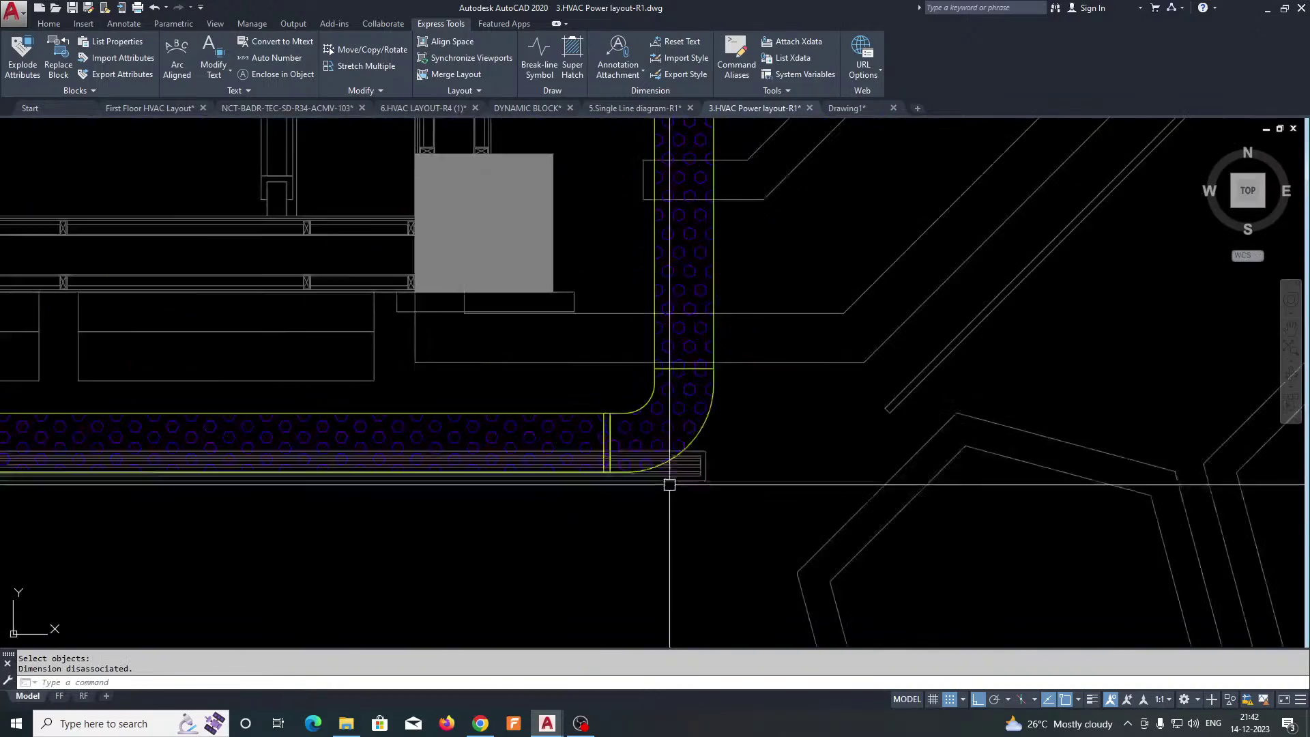
# Step: Review the new 300 tray route across the whole HVAC power layout
pyautogui.moveTo(153, 476); pyautogui.dragTo(555, 474, button='middle')
pyautogui.moveTo(451, 426); pyautogui.dragTo(532, 467, button='middle')
pyautogui.scroll(-4, 532, 467)
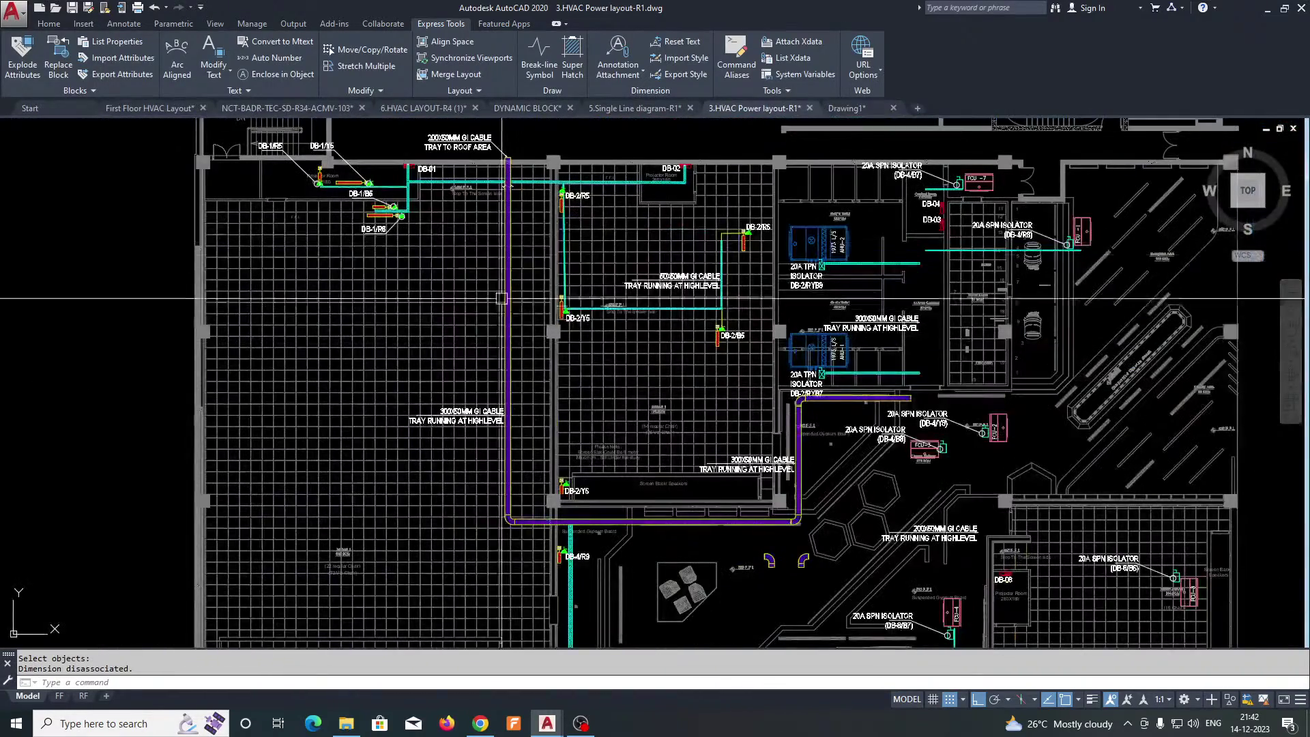
pyautogui.moveTo(501, 298)
pyautogui.mouseDown(button='middle')
pyautogui.moveTo(273, 307)
pyautogui.moveTo(332, 308)
pyautogui.mouseUp(button='middle')
pyautogui.scroll(8, 394, 191)
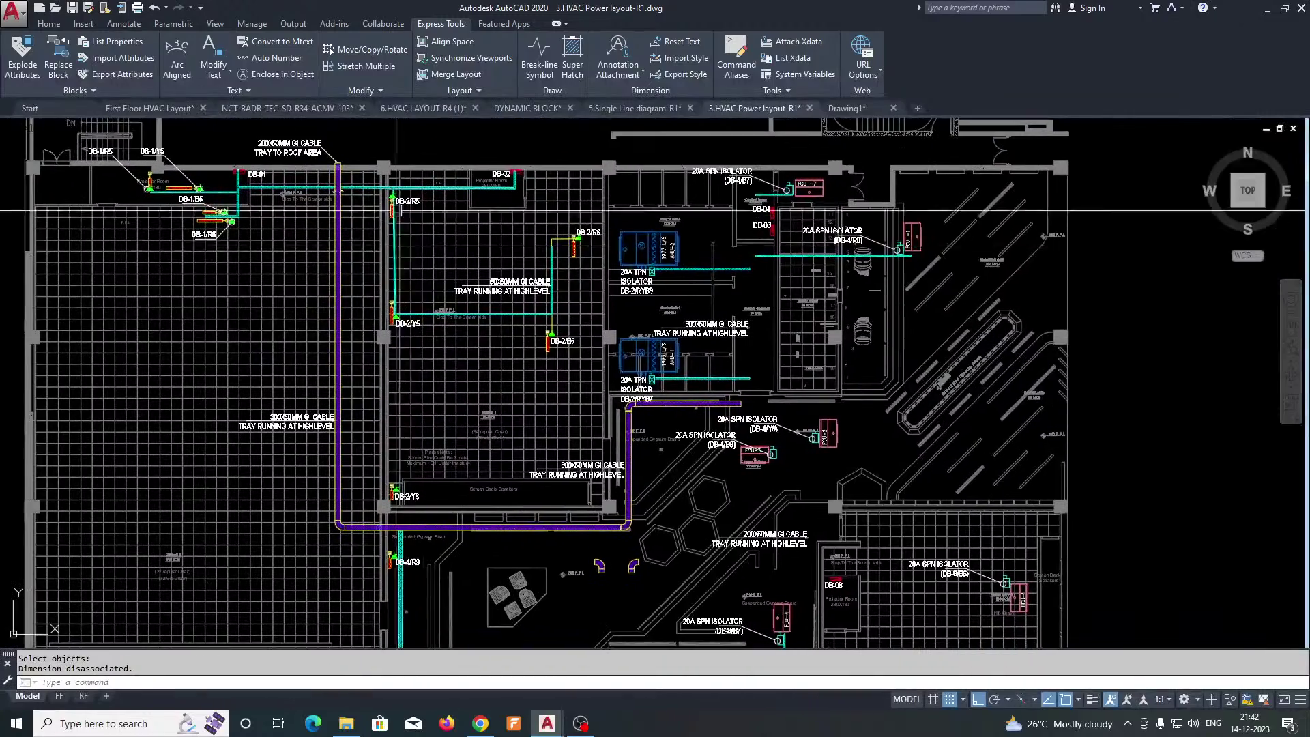
pyautogui.scroll(-4, 544, 390)
pyautogui.scroll(-10, 544, 391)
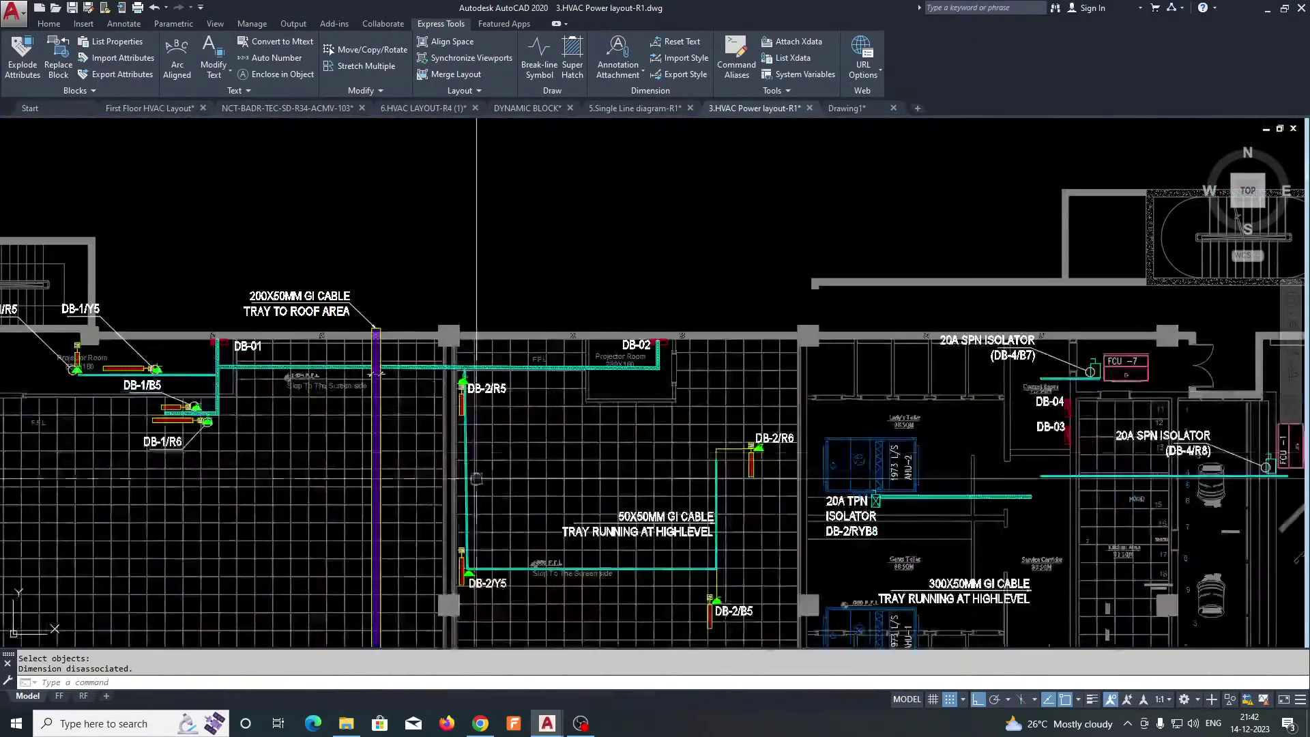
# Step: Copy the blue vertical straight tray piece from the fittings library to the empty area below the fittings
pyautogui.scroll(6, 300, 450)
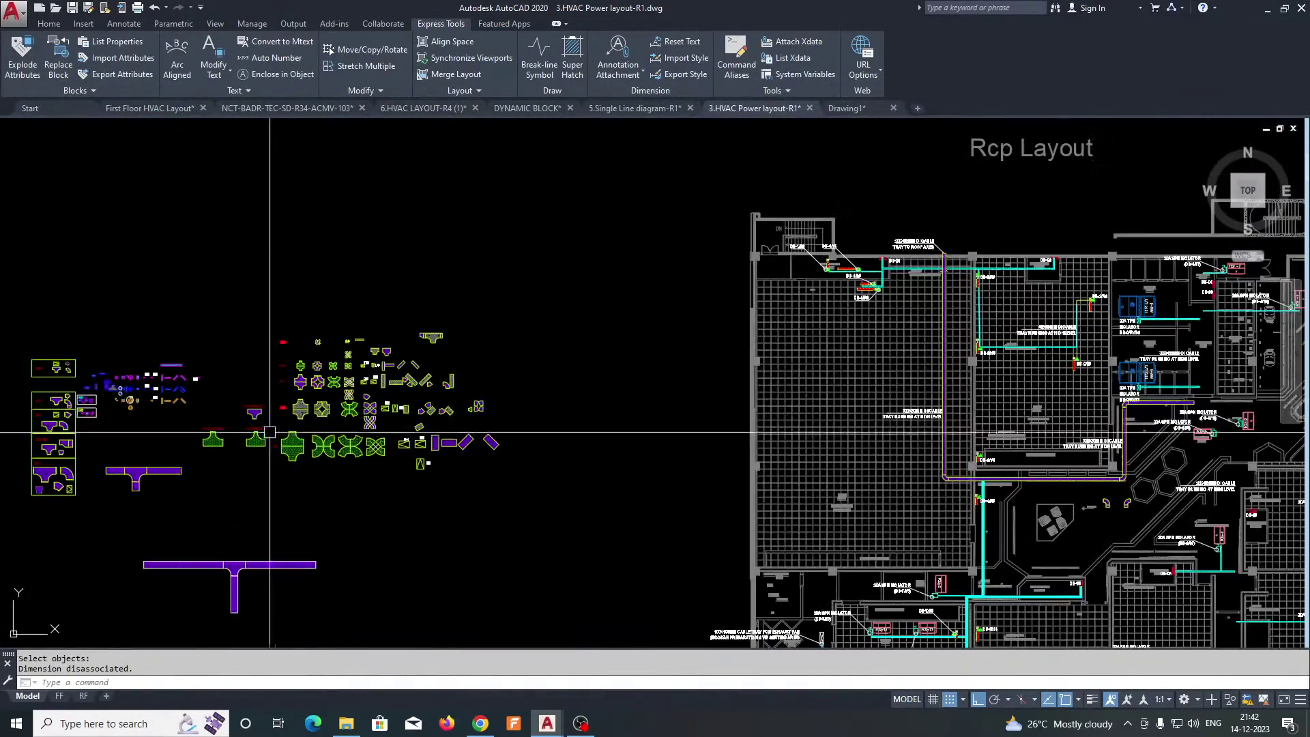
pyautogui.scroll(1, 513, 345)
pyautogui.scroll(-4, 555, 300)
pyautogui.scroll(4, 153, 375)
pyautogui.scroll(6, 174, 349)
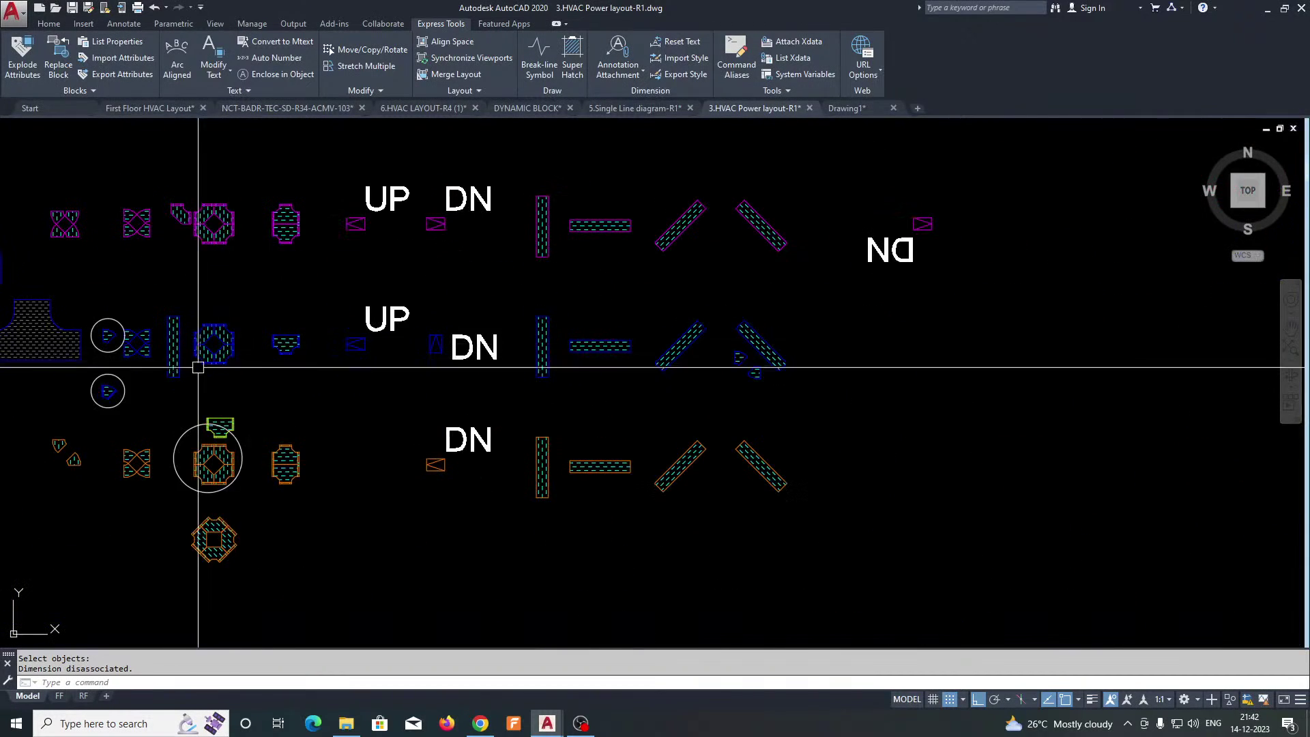
pyautogui.write('CO')
pyautogui.press('Return')
pyautogui.scroll(2, 177, 385)
pyautogui.click(155, 307)
pyautogui.press('Return')
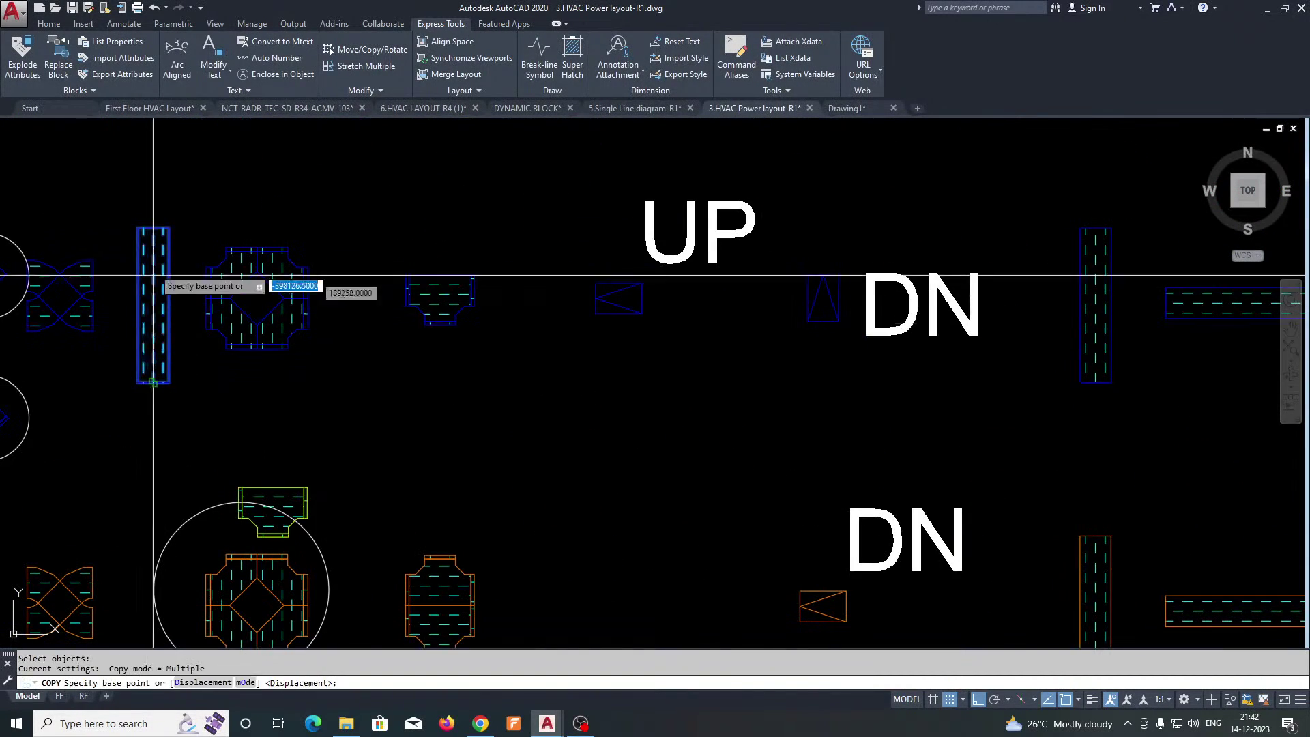
pyautogui.scroll(-6, 356, 316)
pyautogui.moveTo(376, 439); pyautogui.dragTo(376, 269, button='middle')
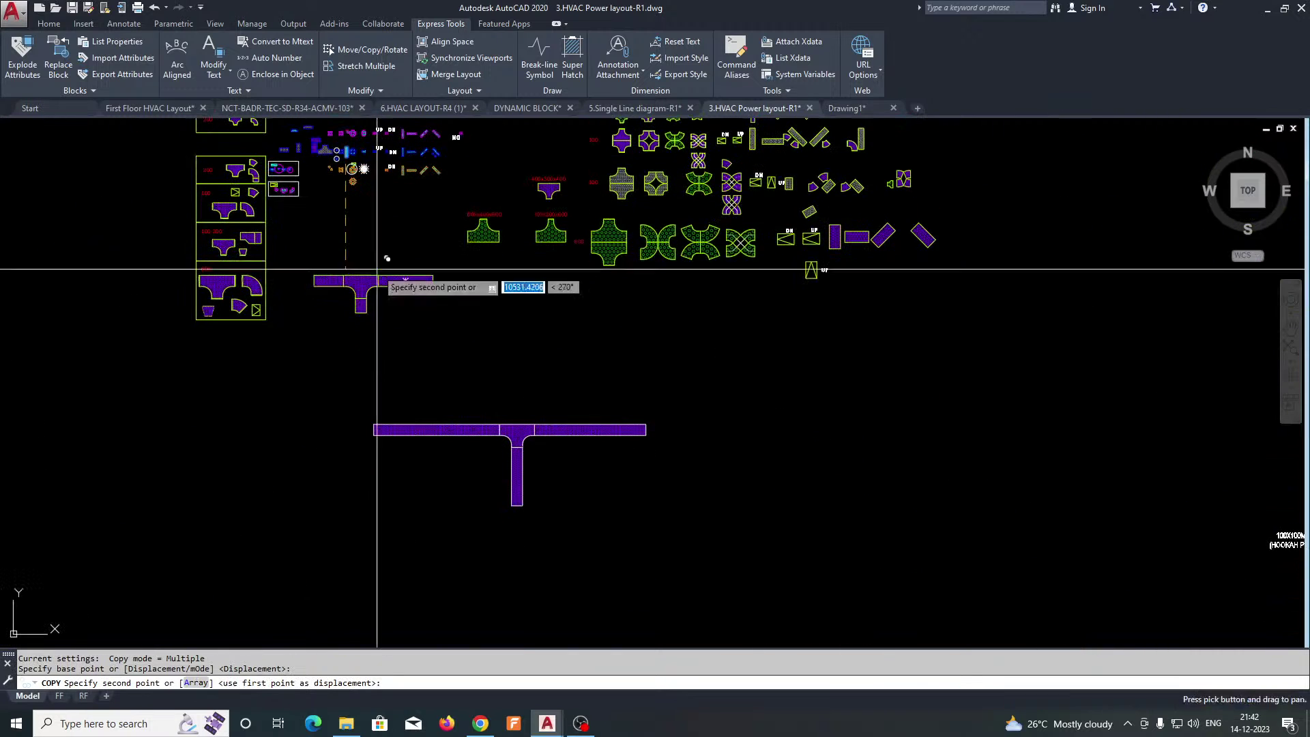
pyautogui.scroll(3, 303, 486)
pyautogui.click(384, 518)
pyautogui.press('Escape')
# Step: Explode the copied straight tray piece into its outline and dashed hatch
pyautogui.scroll(2, 480, 543)
pyautogui.moveTo(480, 542); pyautogui.dragTo(453, 407, button='middle')
pyautogui.scroll(1, 453, 406)
pyautogui.click(456, 407)
pyautogui.click(401, 410)
pyautogui.write('REC')
pyautogui.press('Return')
pyautogui.press('Escape')
# Step: Measure the width of the straight tray piece with a trial linear dimension
pyautogui.write('DIMLI')
pyautogui.press('Return')
pyautogui.scroll(2, 389, 366)
pyautogui.click(383, 367)
pyautogui.click(432, 366)
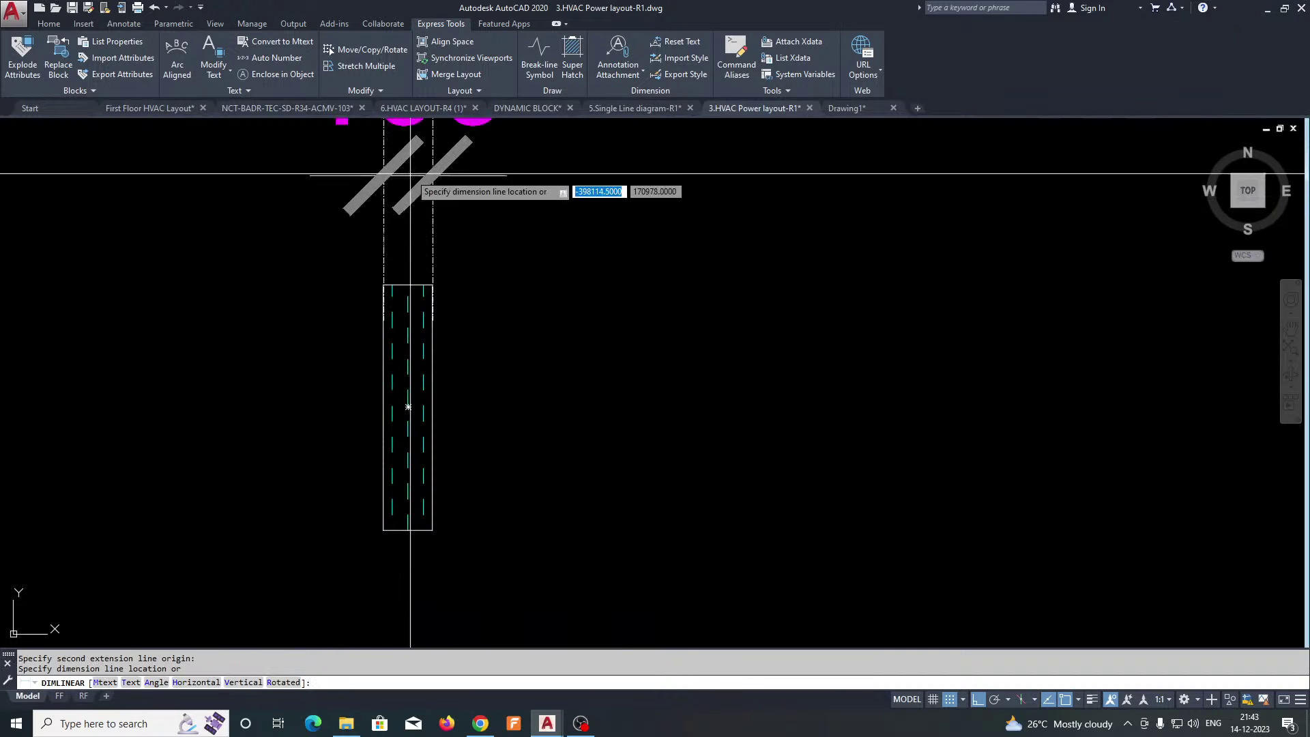
pyautogui.scroll(-3, 407, 307)
pyautogui.press('Escape')
pyautogui.press('Escape')
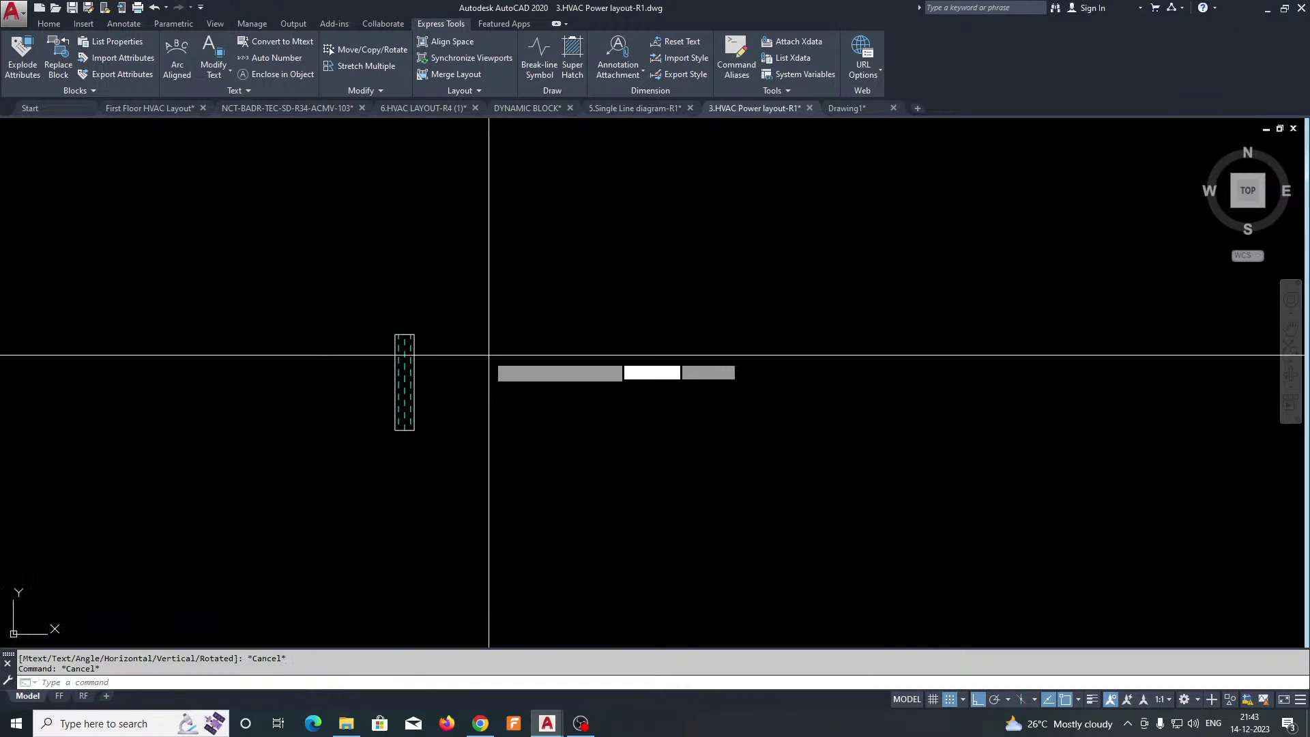
pyautogui.write('REC')
pyautogui.press('Return')
pyautogui.click(472, 332)
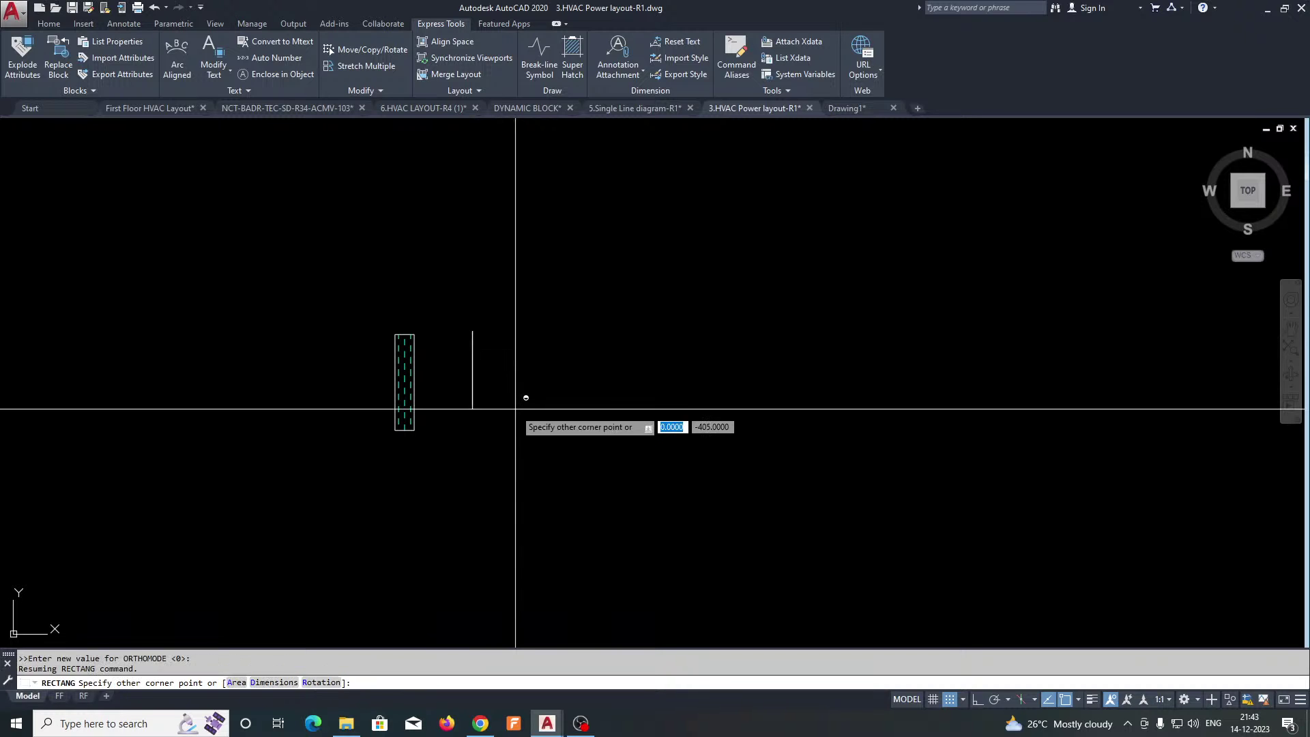
pyautogui.press('Escape')
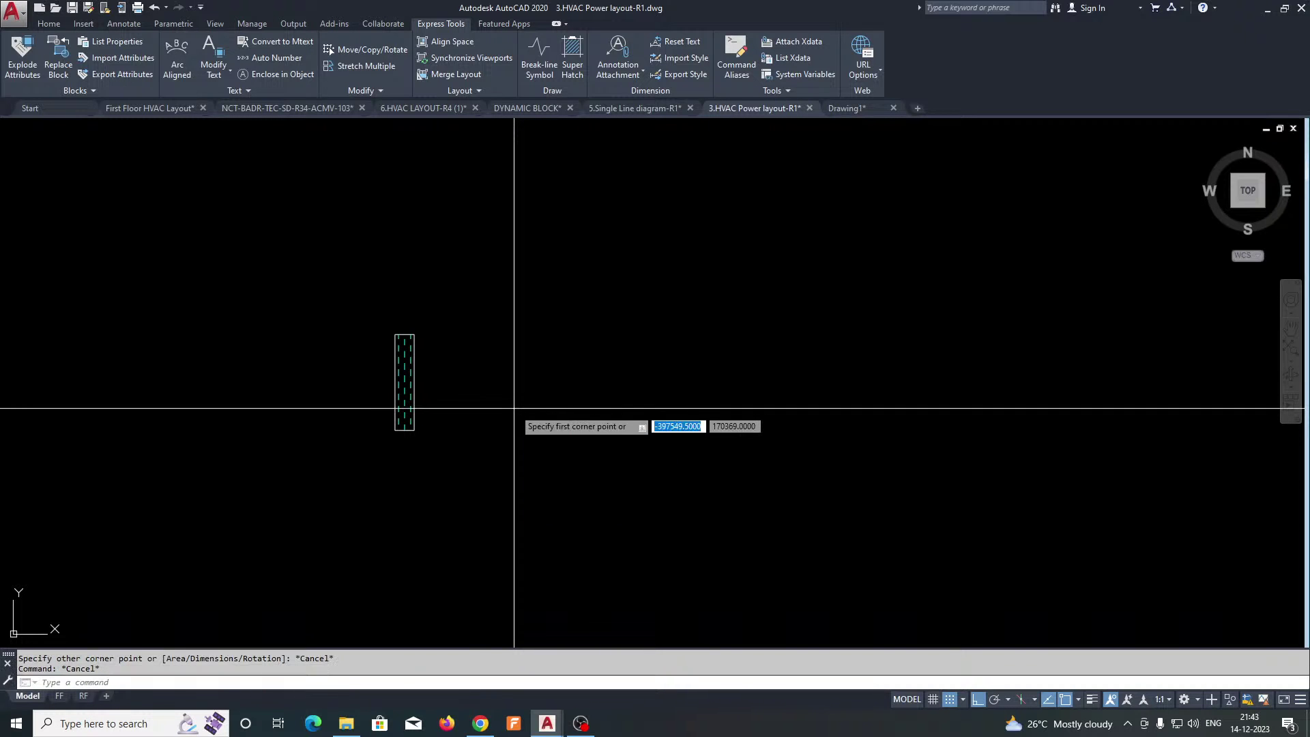
# Step: Draw a reference rectangle 100 mm wide beside the straight tray piece
pyautogui.click(491, 339)
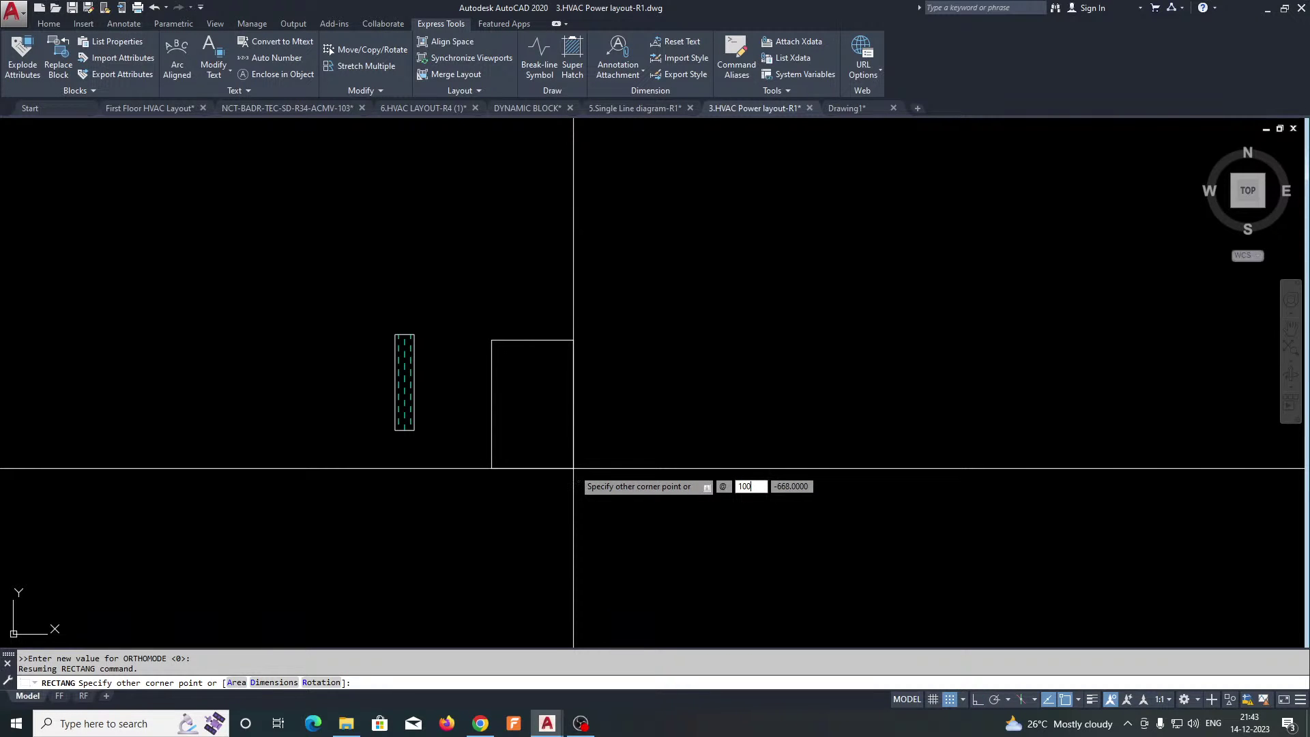
pyautogui.press('Return')
pyautogui.press('Escape')
pyautogui.press('Escape')
pyautogui.scroll(2, 477, 329)
# Step: Stretch the reference rectangle downward to compare it with the tray piece
pyautogui.write('s')
pyautogui.press('Return')
pyautogui.click(605, 333)
pyautogui.click(493, 390)
pyautogui.press('Return')
pyautogui.click(621, 410)
pyautogui.click(626, 592)
pyautogui.moveTo(506, 508); pyautogui.dragTo(533, 448, button='middle')
pyautogui.click(307, 366)
pyautogui.click(314, 371)
# Step: Erase the reference rectangle, leaving only the straight tray piece
pyautogui.write('e')
pyautogui.press('Return')
pyautogui.click(634, 334)
pyautogui.click(517, 398)
pyautogui.press('Return')
pyautogui.moveTo(428, 400); pyautogui.dragTo(493, 382, button='middle')
pyautogui.moveTo(366, 350); pyautogui.dragTo(382, 362, button='middle')
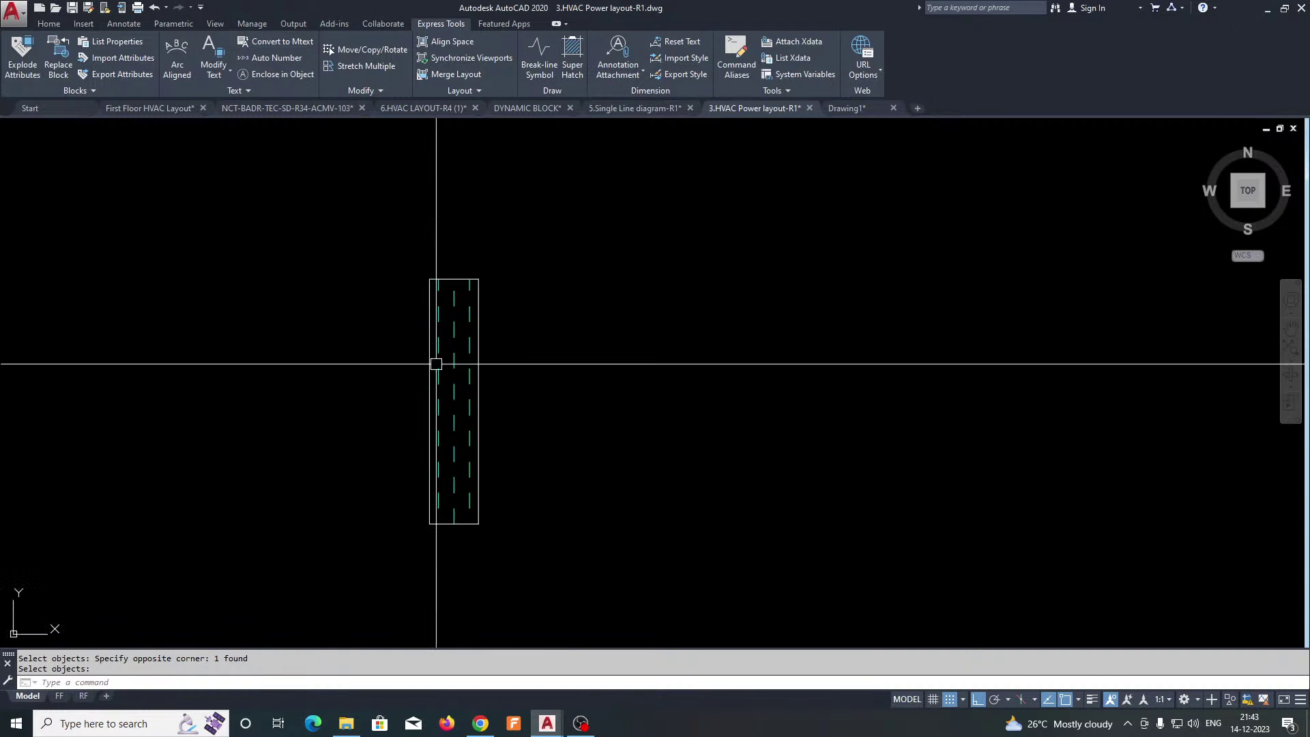
# Step: Define block TR-100 from the tray outline and hatch, with its base point at the top edge's midpoint, and open it for block editing
pyautogui.press('Return')
pyautogui.write('b')
pyautogui.press('Return')
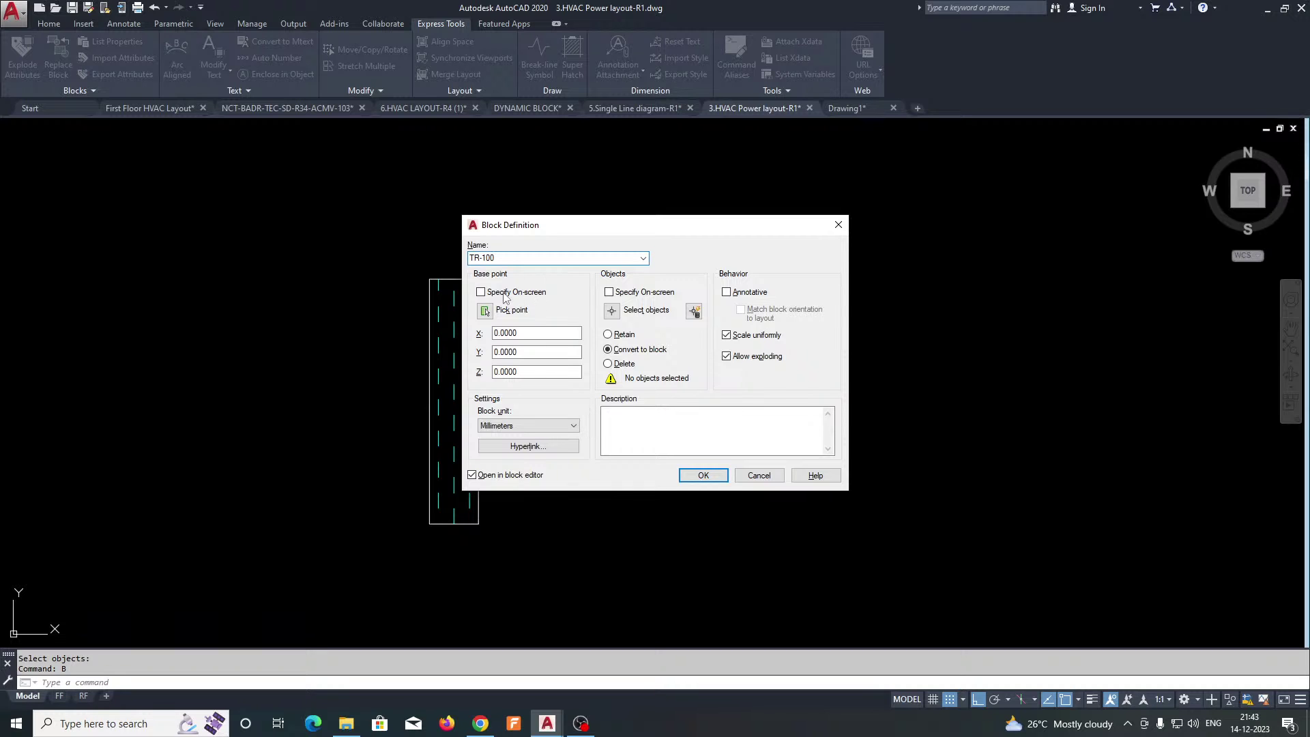
pyautogui.click(612, 312)
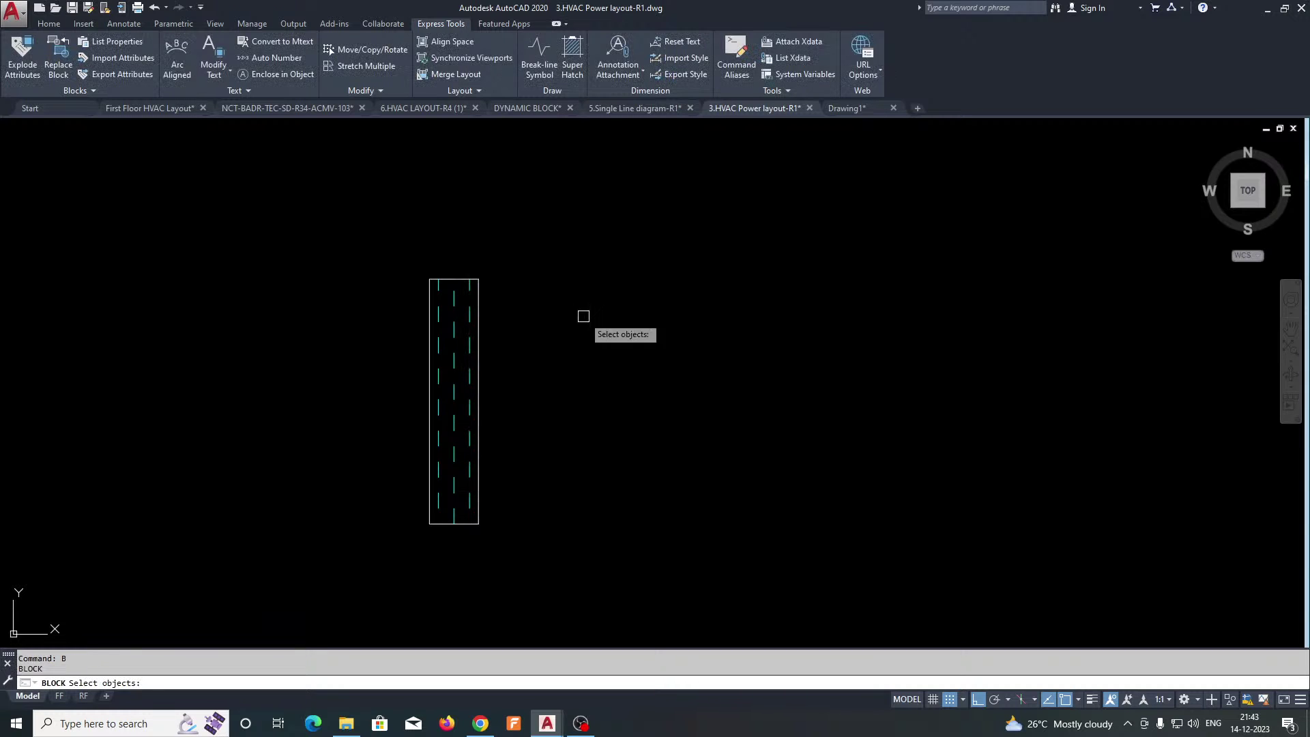
pyautogui.click(385, 366)
pyautogui.press('Return')
pyautogui.click(488, 311)
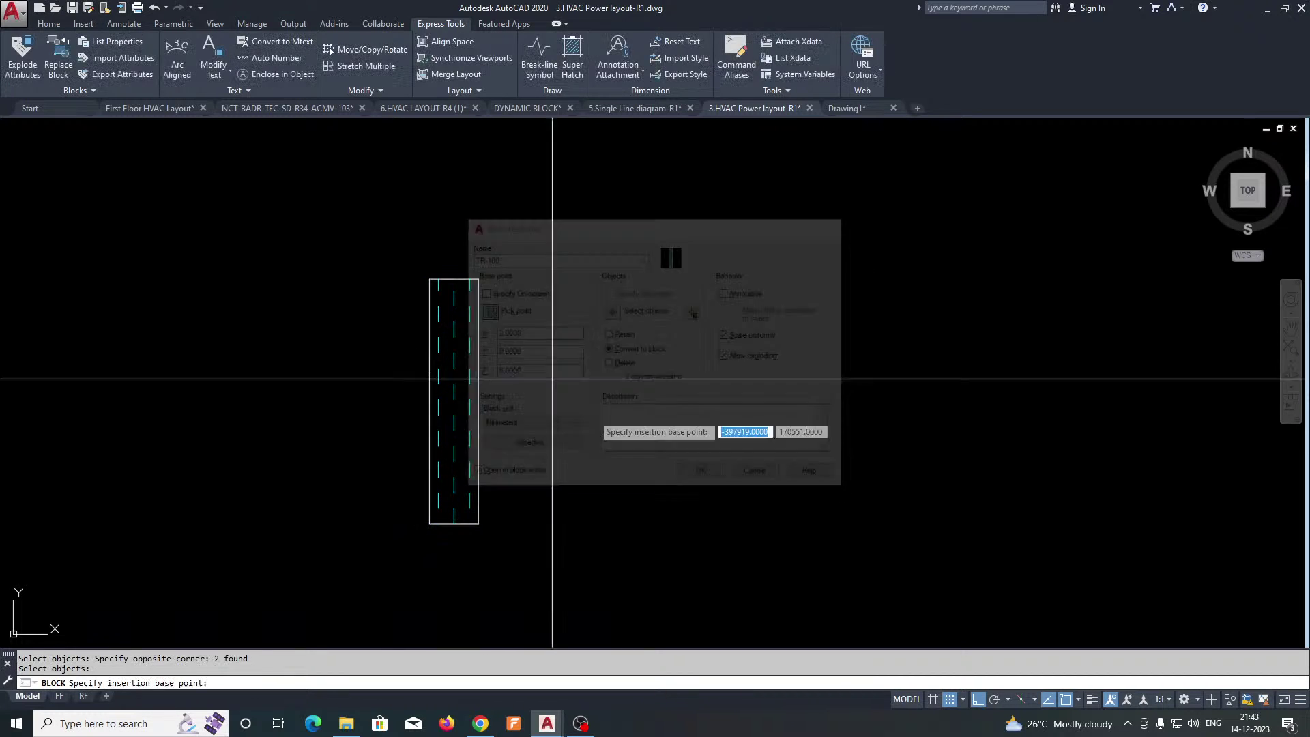
pyautogui.click(454, 278)
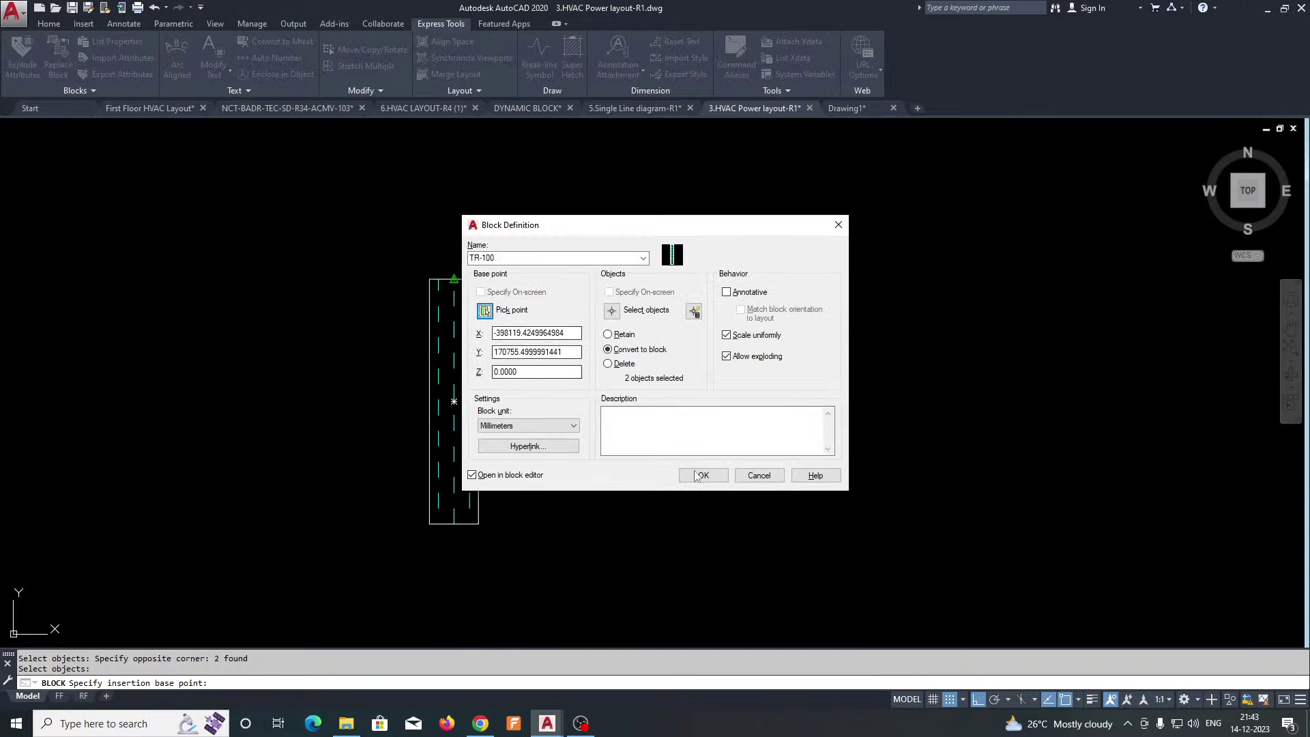
pyautogui.click(704, 475)
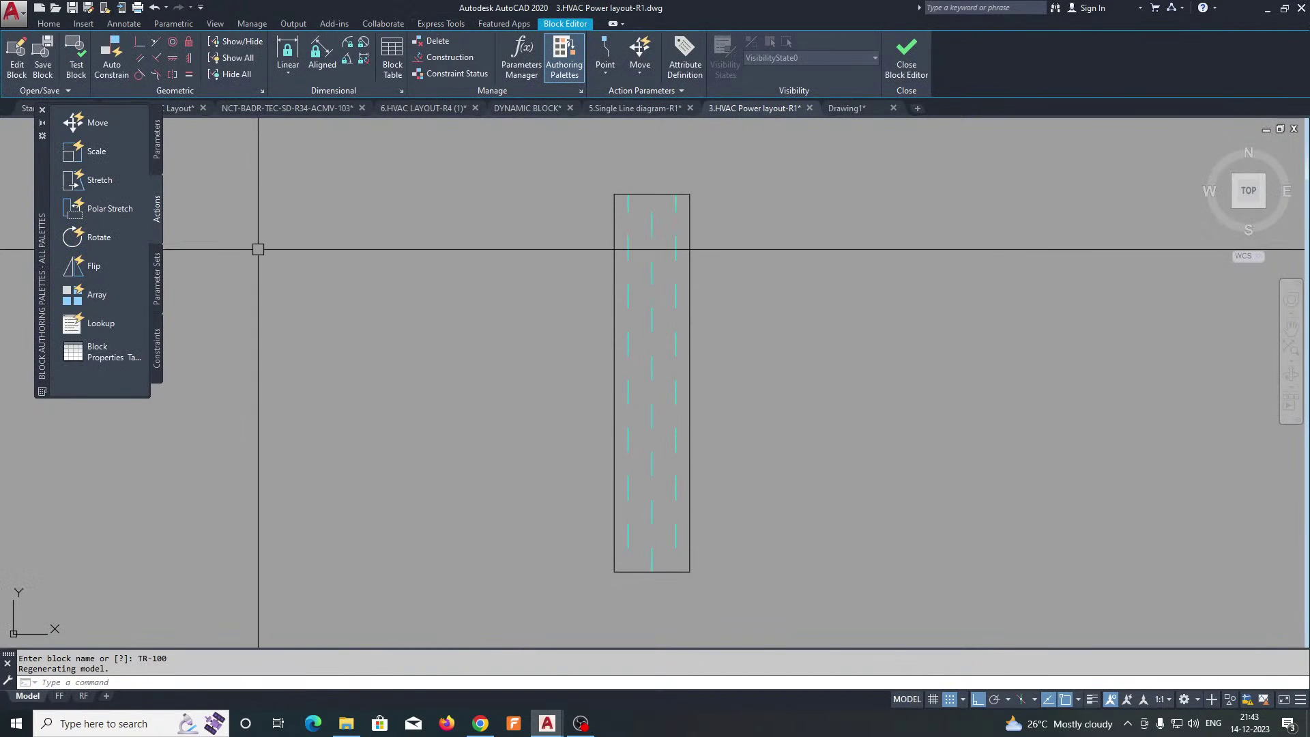
# Step: Add a linear parameter along the tray's right edge from the bottom corner to the top corner, with its label beside the tray
pyautogui.click(158, 140)
pyautogui.click(97, 151)
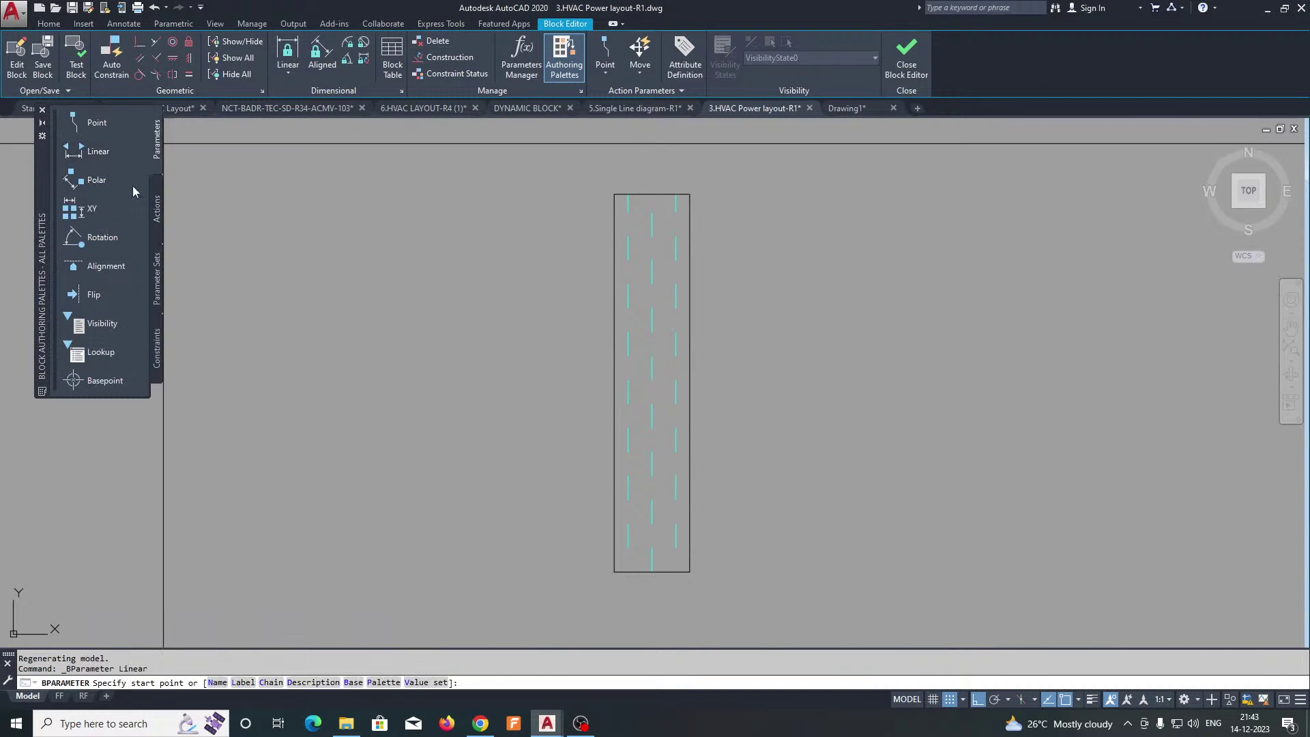
pyautogui.click(689, 571)
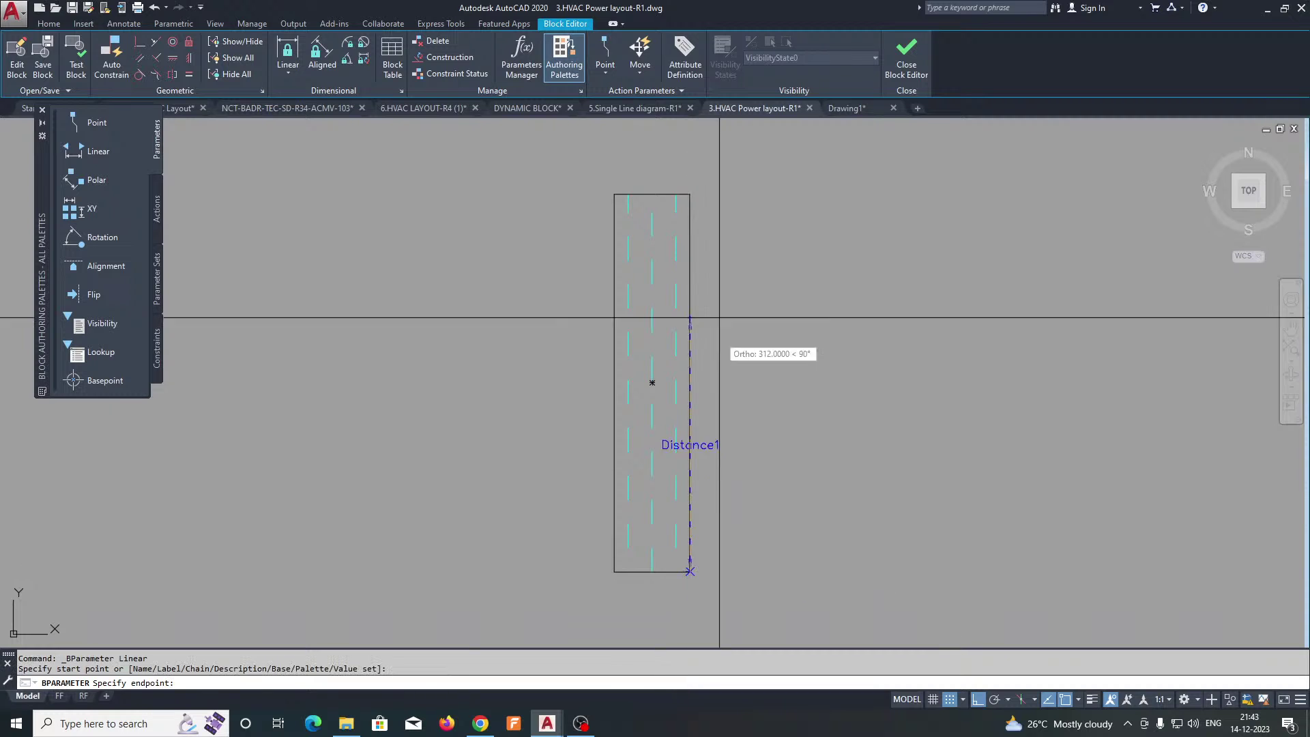
pyautogui.click(690, 195)
pyautogui.moveTo(752, 228); pyautogui.dragTo(608, 262, button='middle')
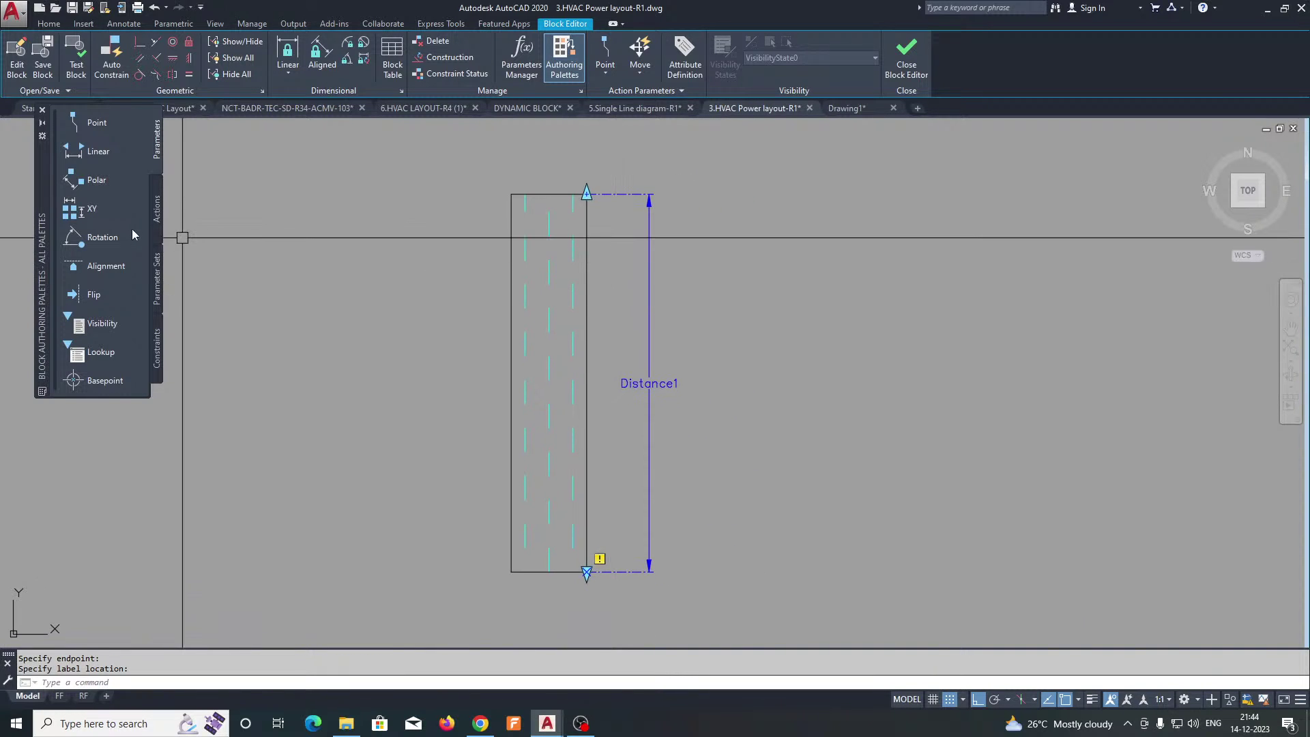
# Step: Add a stretch action to the linear parameter's lower point, framing the tray's bottom end and including the tray geometry
pyautogui.click(156, 211)
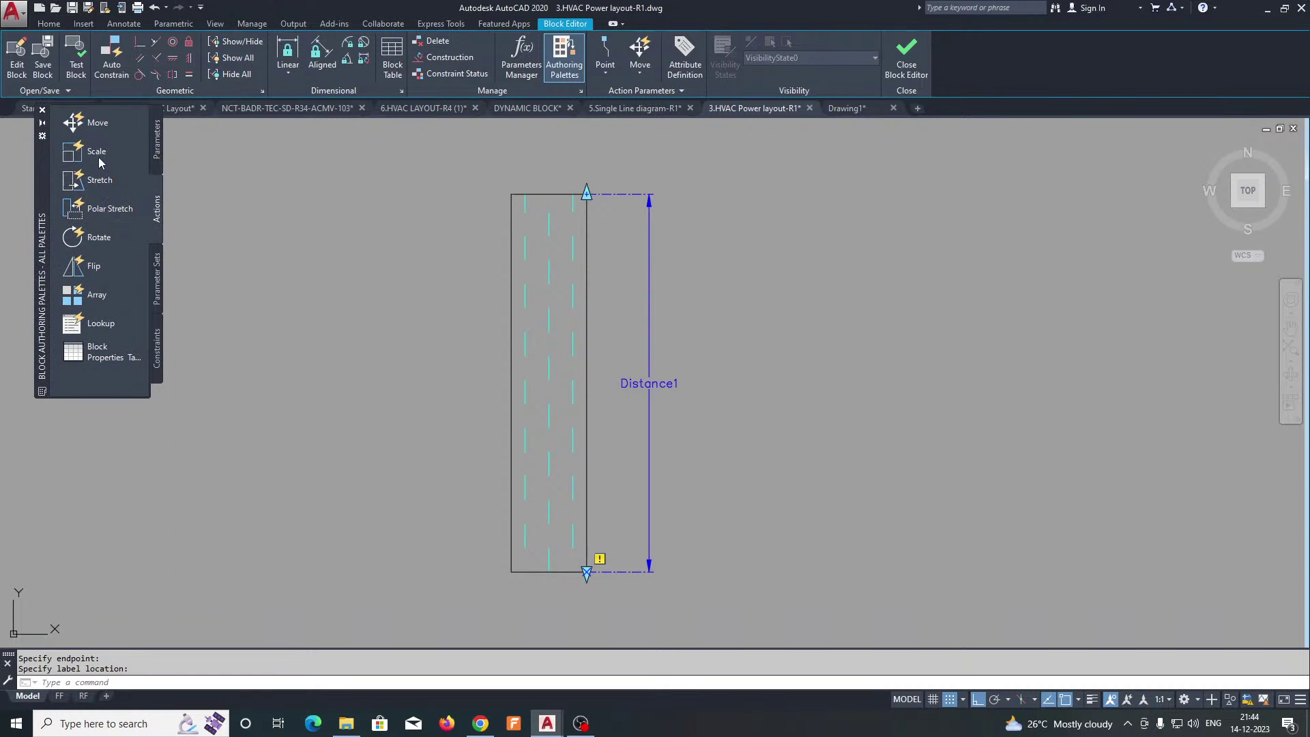
pyautogui.click(93, 184)
pyautogui.click(649, 431)
pyautogui.click(587, 572)
pyautogui.moveTo(652, 591); pyautogui.dragTo(667, 505, button='middle')
pyautogui.click(767, 565)
pyautogui.click(435, 434)
pyautogui.click(674, 519)
pyautogui.click(503, 460)
pyautogui.scroll(-2, 477, 471)
pyautogui.moveTo(477, 472); pyautogui.dragTo(483, 485, button='middle')
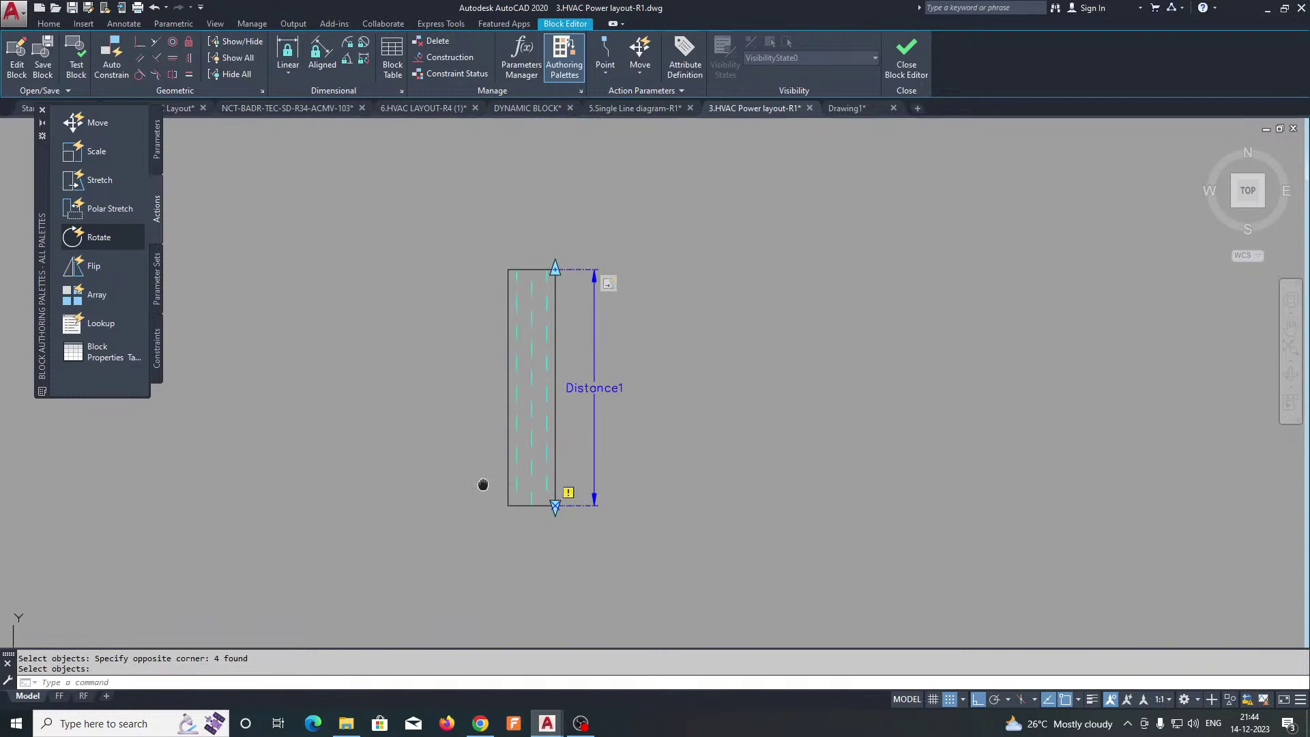
# Step: Add a stretch action to the linear parameter's upper point, framing the tray's top end with its geometry, and save the changes to TR-100
pyautogui.click(113, 188)
pyautogui.click(593, 273)
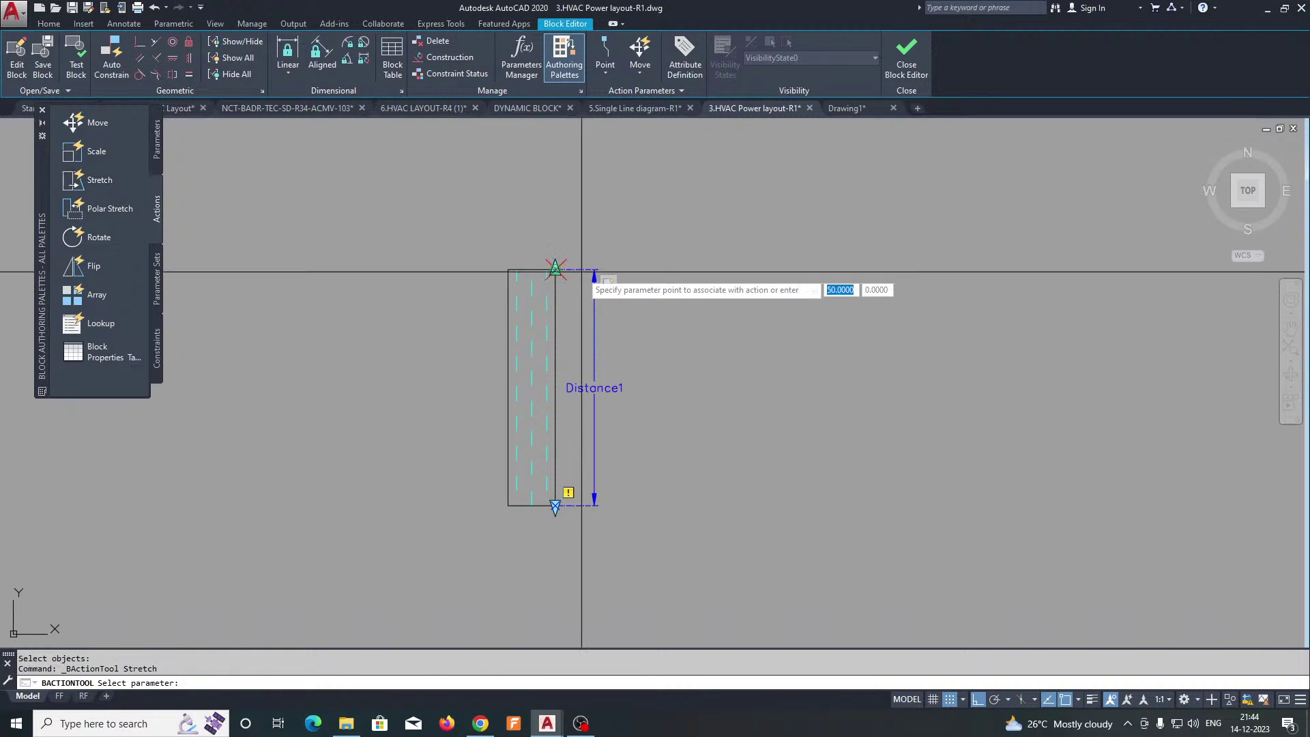
pyautogui.scroll(2, 560, 273)
pyautogui.click(552, 263)
pyautogui.click(674, 203)
pyautogui.click(397, 303)
pyautogui.click(519, 226)
pyautogui.click(463, 279)
pyautogui.press('Return')
pyautogui.click(904, 66)
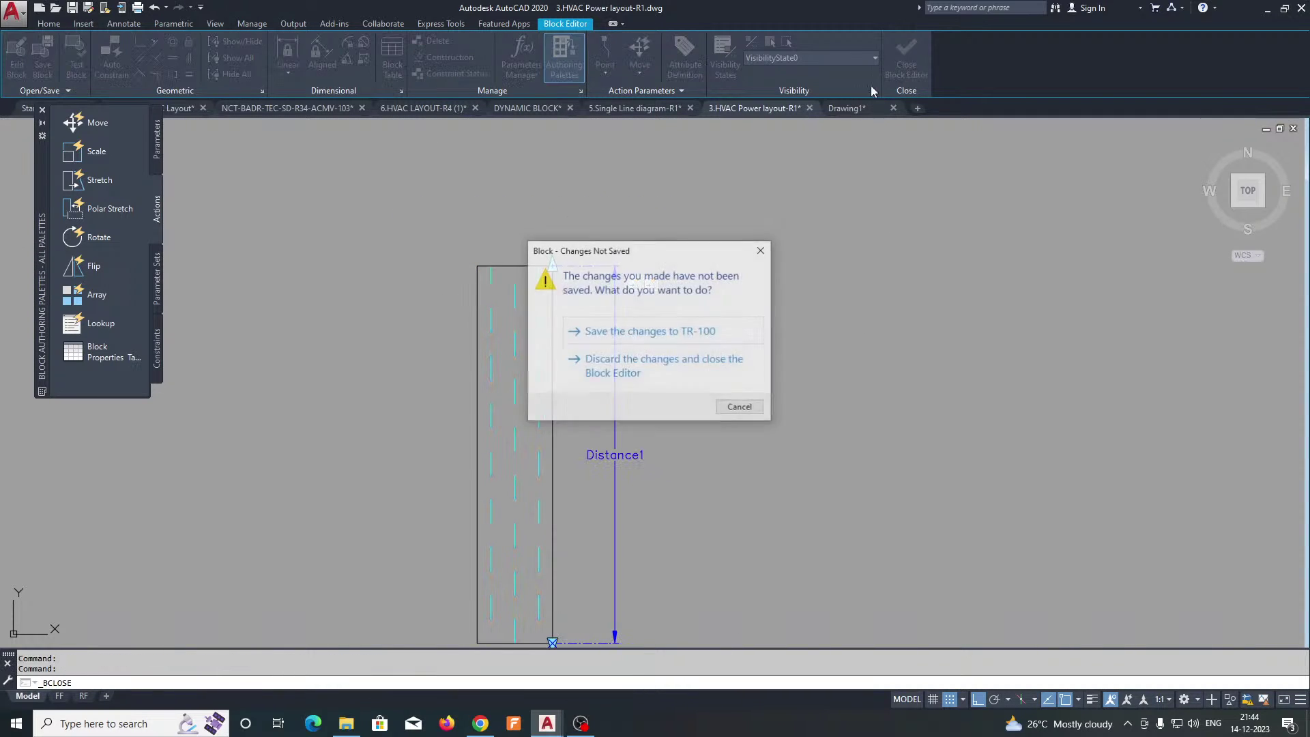
pyautogui.click(638, 332)
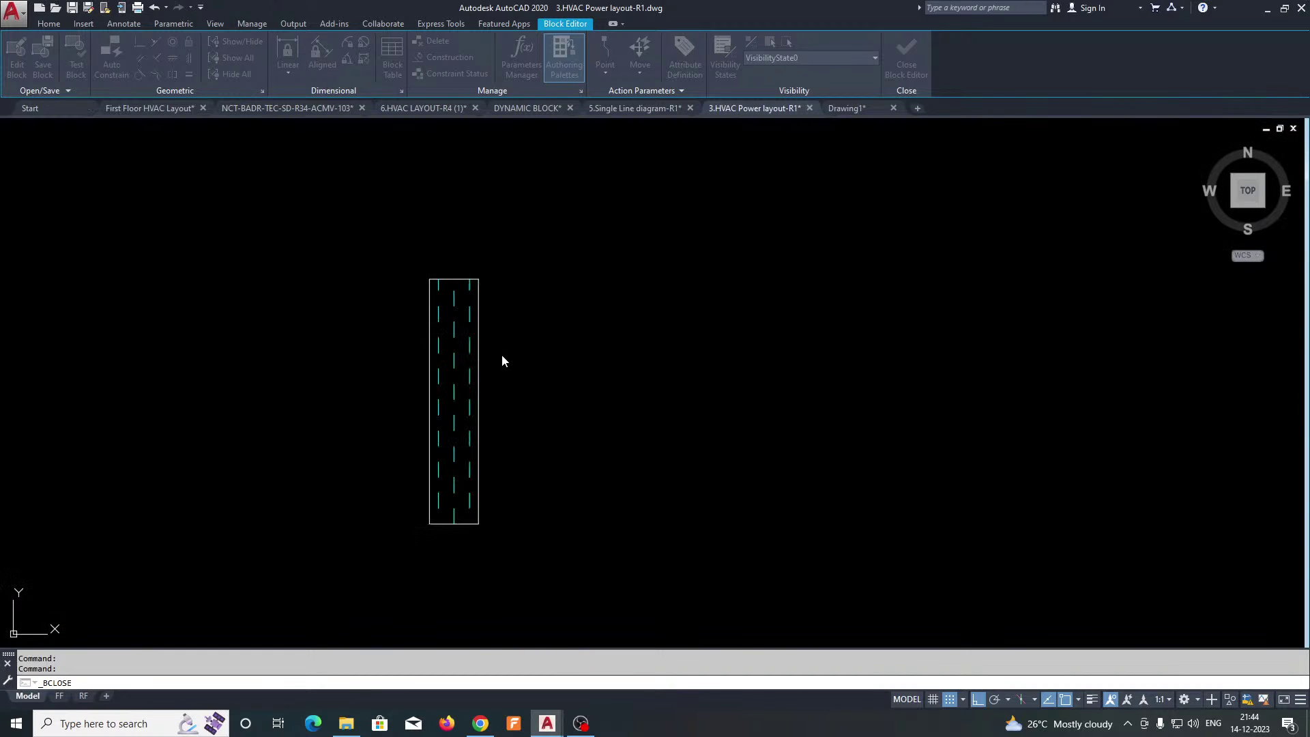
# Step: Lengthen the straight tray block by stretching it from its end grip
pyautogui.click(478, 378)
pyautogui.click(477, 279)
pyautogui.scroll(-3, 486, 301)
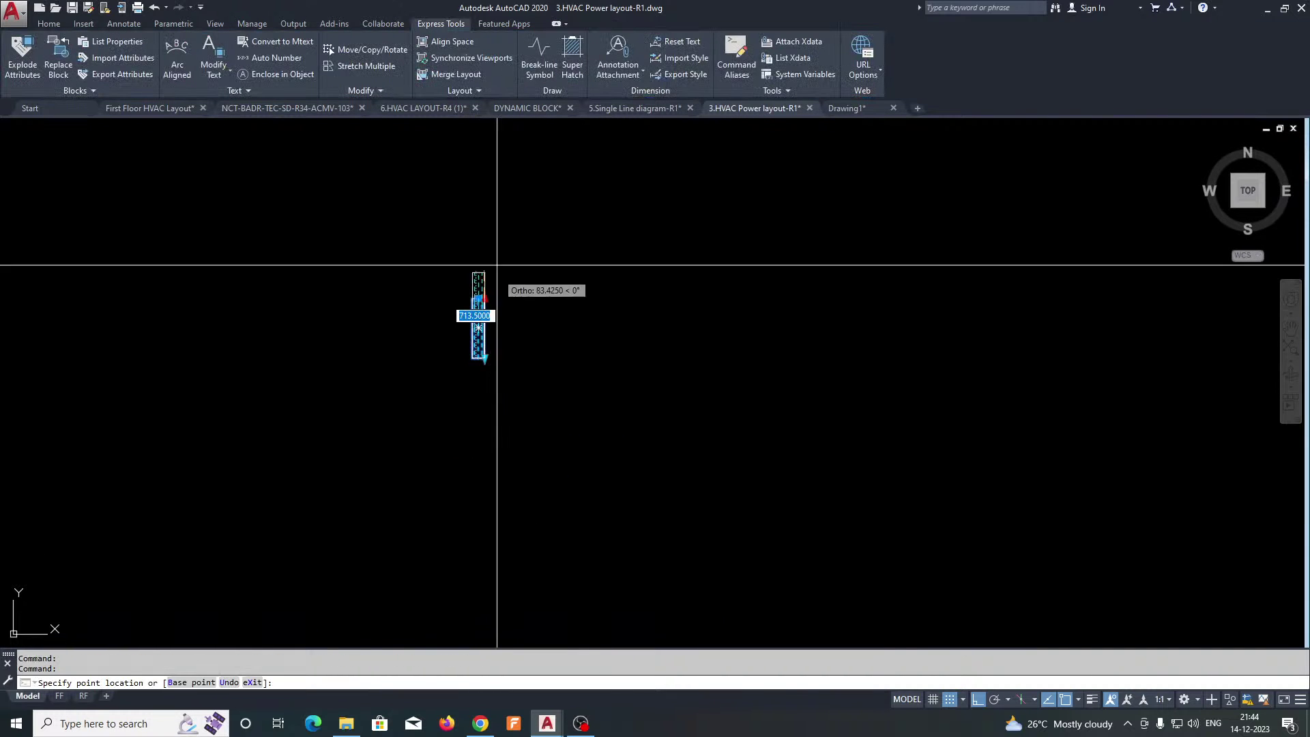
pyautogui.click(477, 365)
pyautogui.scroll(-6, 477, 365)
pyautogui.press('Escape')
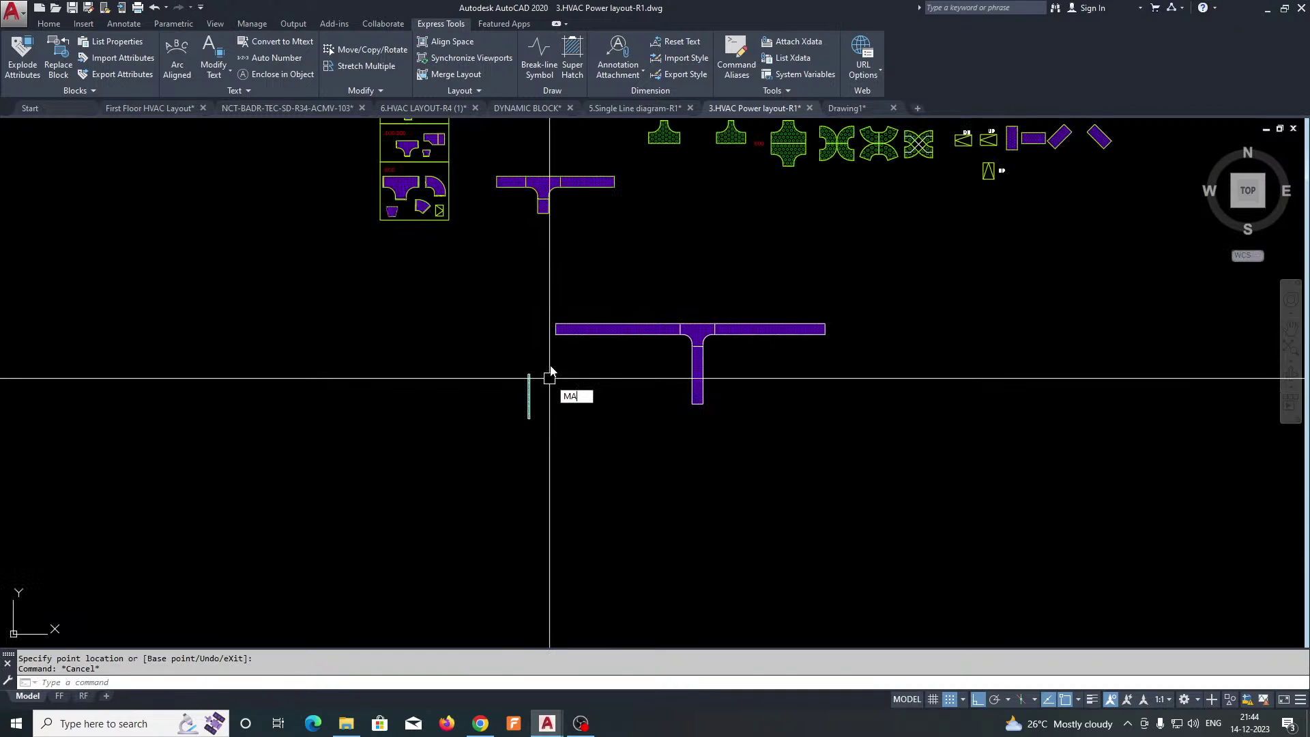
# Step: Match the tray block's properties to those of the purple horizontal tray
pyautogui.press('Return')
pyautogui.click(588, 326)
pyautogui.click(563, 371)
pyautogui.click(503, 416)
pyautogui.press('Escape')
# Step: Move the tray block onto the start of the 100 mm cable tray below the exhaust fan shaft in the VIP Seating Area
pyautogui.scroll(4, 534, 392)
pyautogui.write('m')
pyautogui.press('space')
pyautogui.click(532, 318)
pyautogui.click(485, 348)
pyautogui.press('Return')
pyautogui.click(511, 297)
pyautogui.scroll(-8, 361, 378)
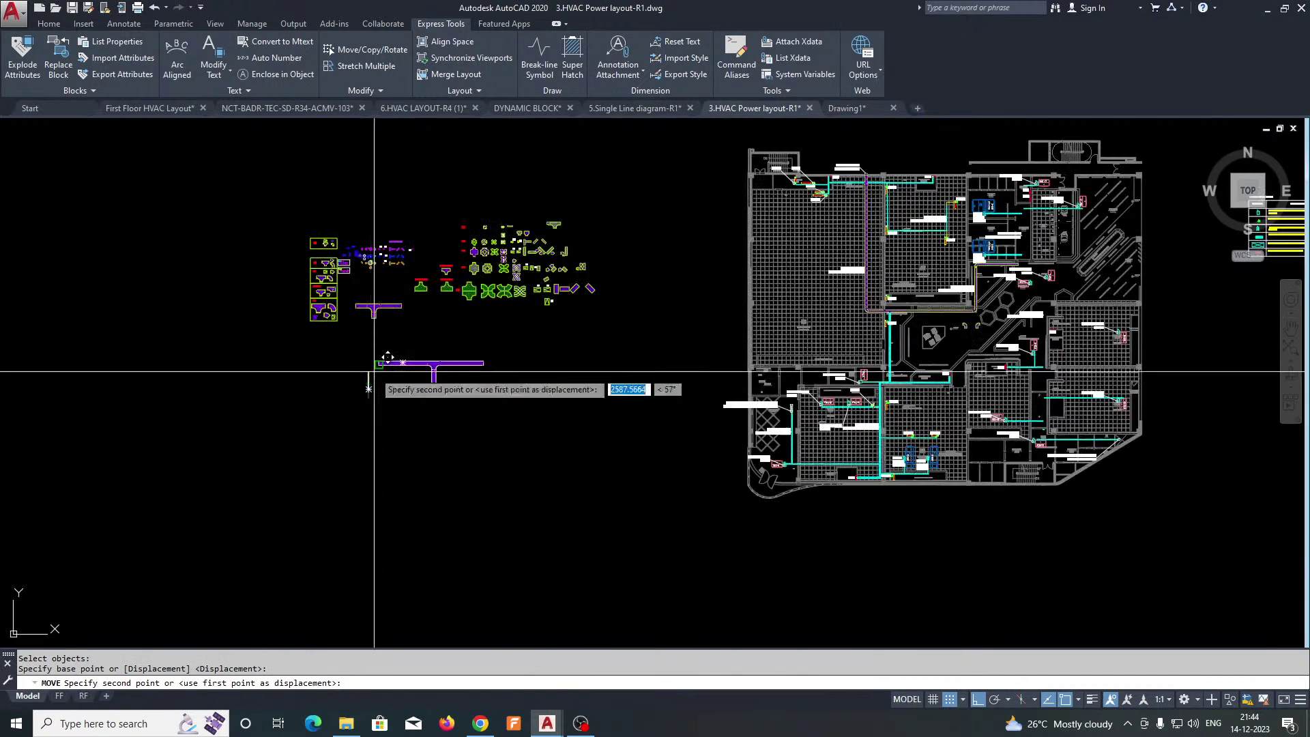
pyautogui.scroll(10, 658, 341)
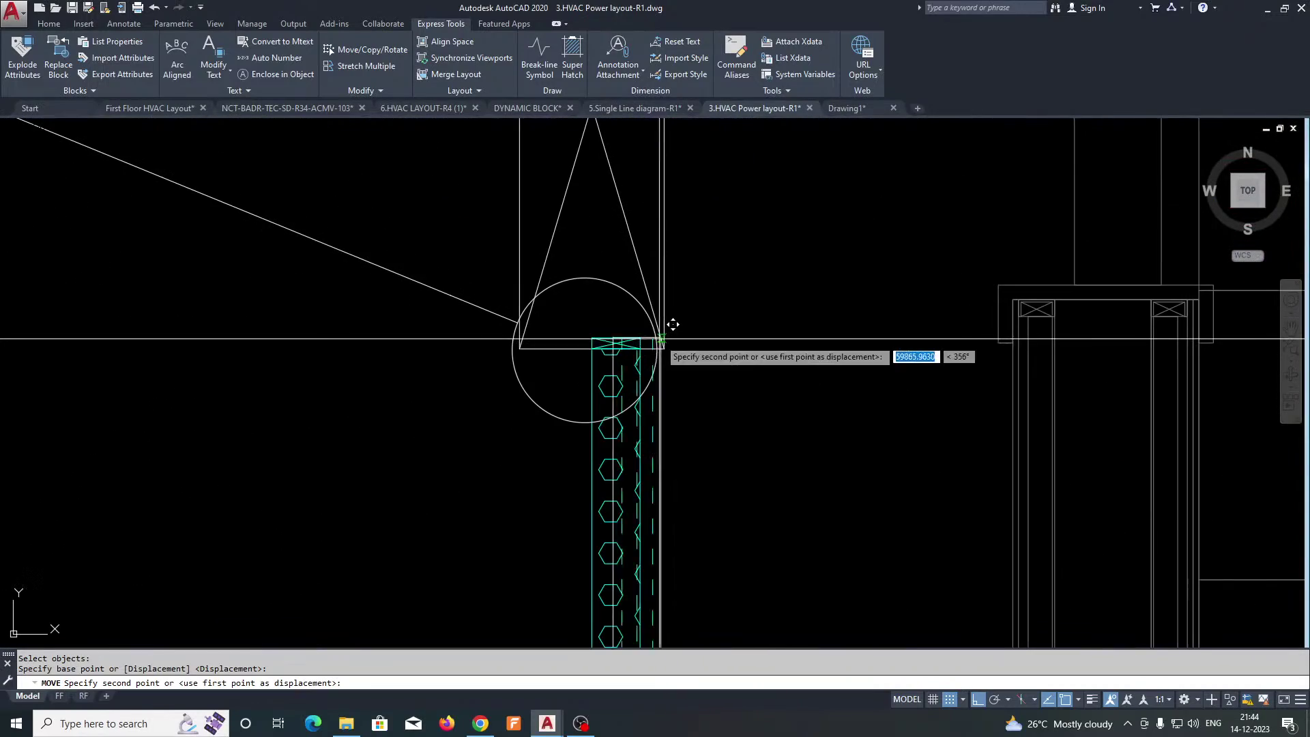
pyautogui.click(662, 337)
# Step: Stretch the tray block's lower end down to the horizontal cable tray beside FCU-6
pyautogui.scroll(-8, 605, 330)
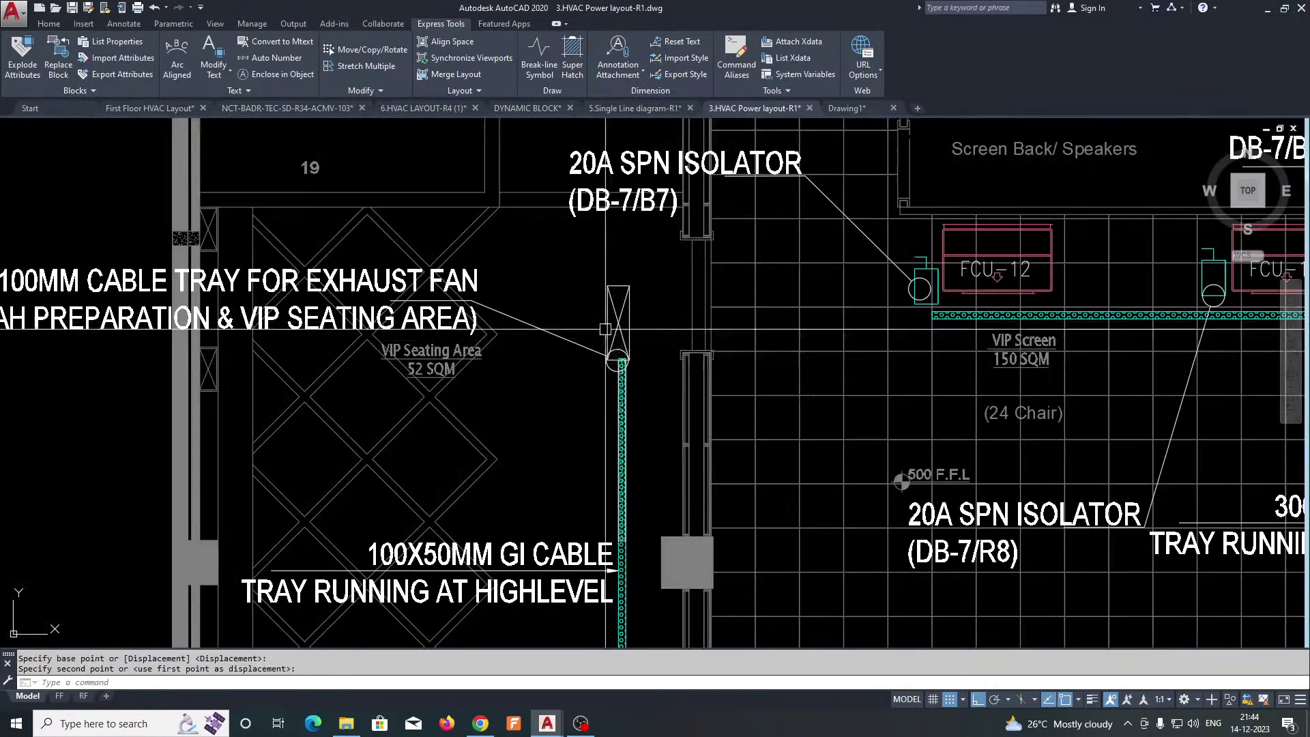
pyautogui.moveTo(622, 398); pyautogui.dragTo(622, 328, button='middle')
pyautogui.scroll(2, 626, 328)
pyautogui.click(624, 327)
pyautogui.moveTo(629, 389); pyautogui.dragTo(620, 230, button='middle')
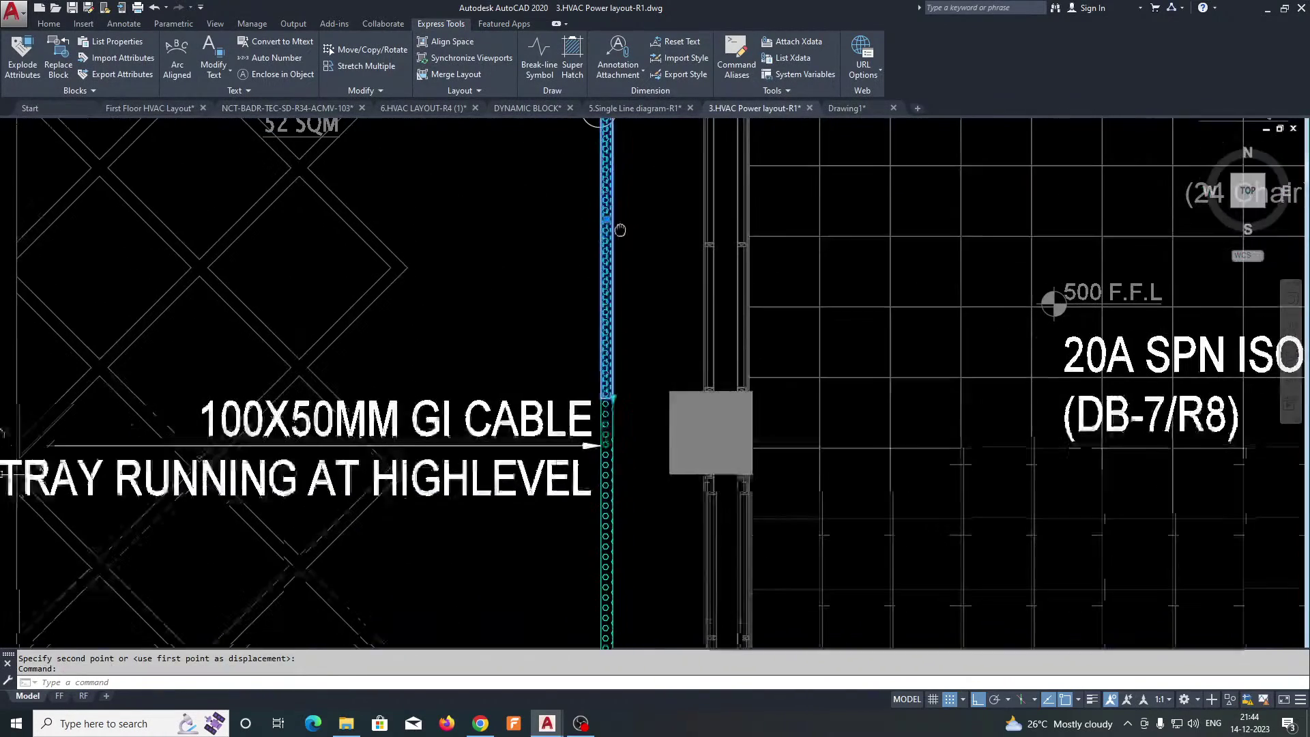
pyautogui.click(612, 395)
pyautogui.scroll(-6, 612, 395)
pyautogui.scroll(6, 614, 453)
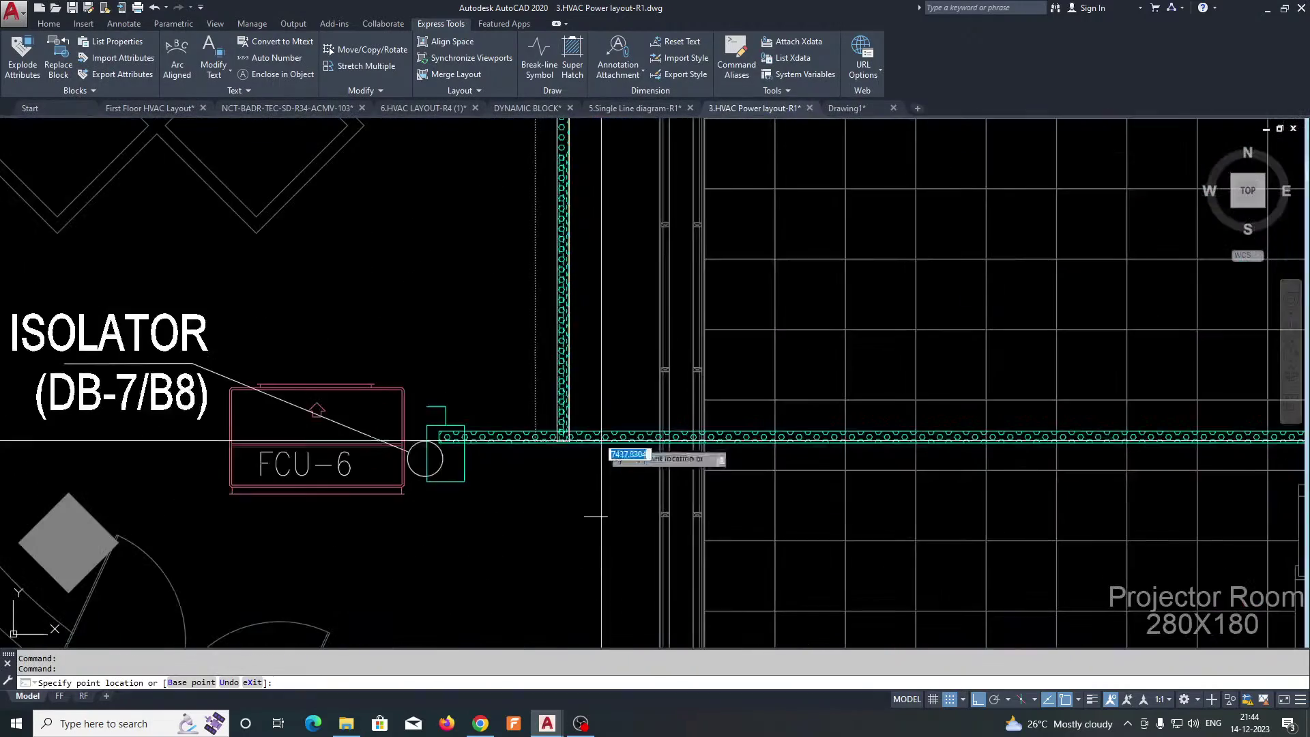
pyautogui.scroll(-10, 585, 443)
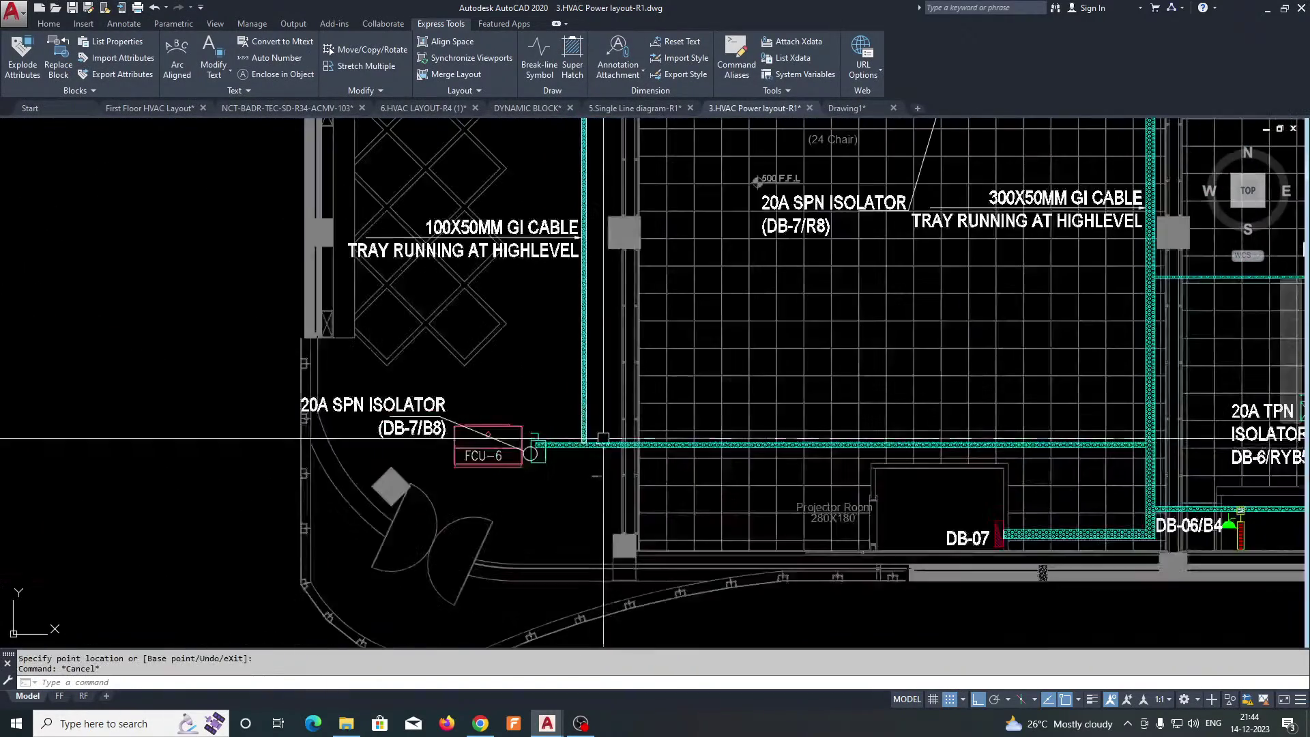
pyautogui.press('Escape')
# Step: Copy the magenta octagonal group of four elbows from the tray symbols into the open area above DB-06
pyautogui.scroll(8, 420, 350)
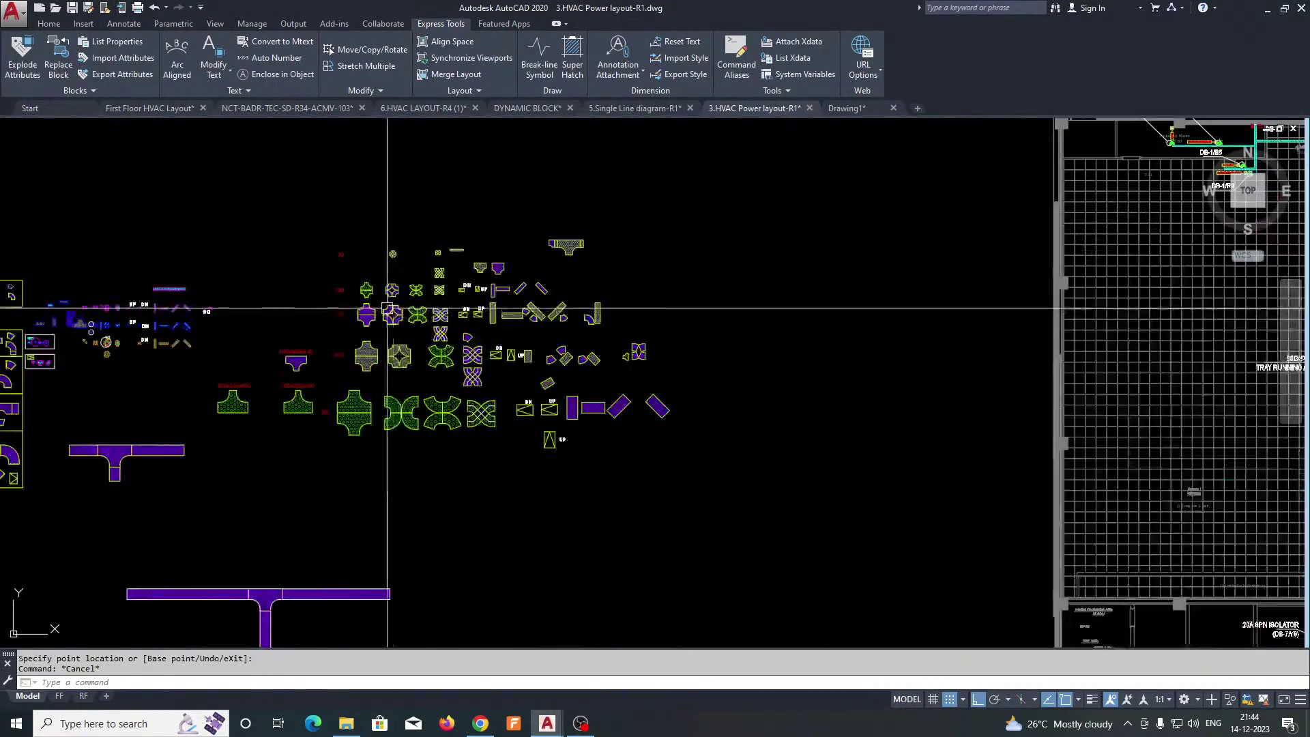
pyautogui.scroll(4, 356, 325)
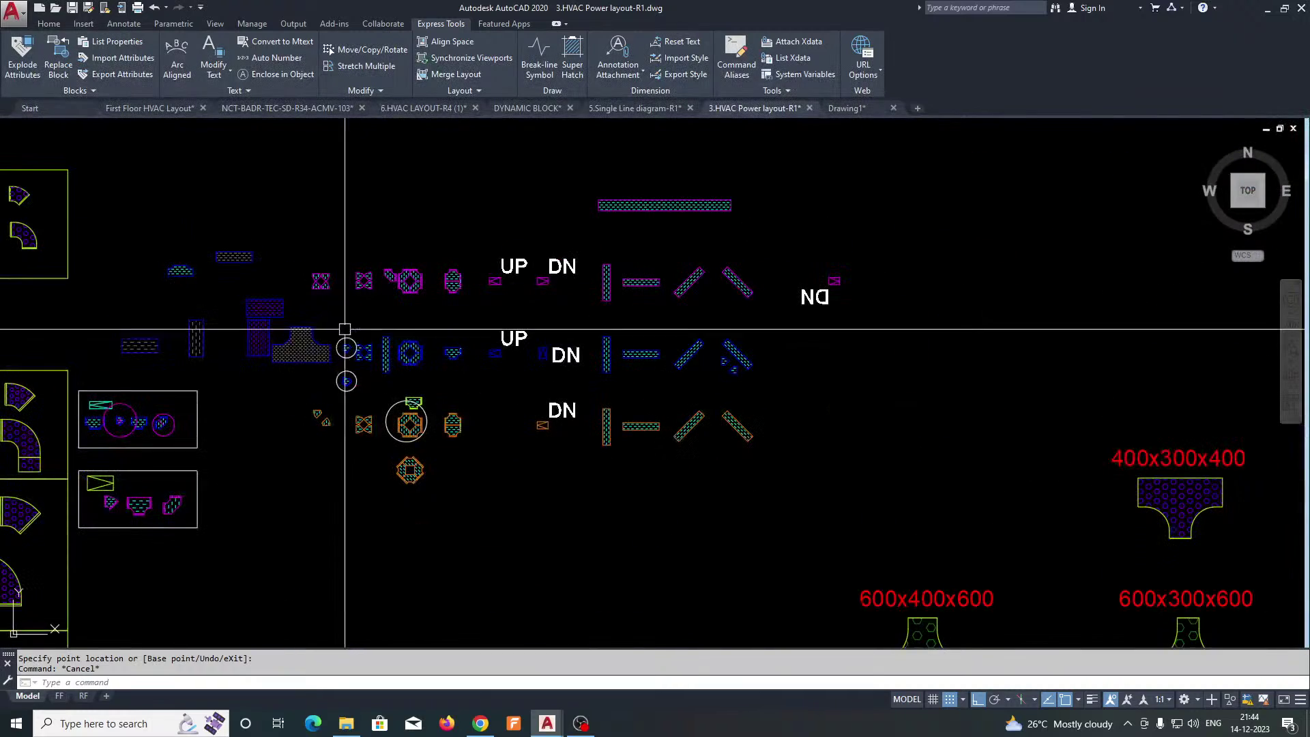
pyautogui.moveTo(338, 322)
pyautogui.mouseDown(button='middle')
pyautogui.moveTo(356, 392)
pyautogui.moveTo(538, 321)
pyautogui.mouseUp(button='middle')
pyautogui.moveTo(611, 304); pyautogui.dragTo(470, 345, button='middle')
pyautogui.write('CO')
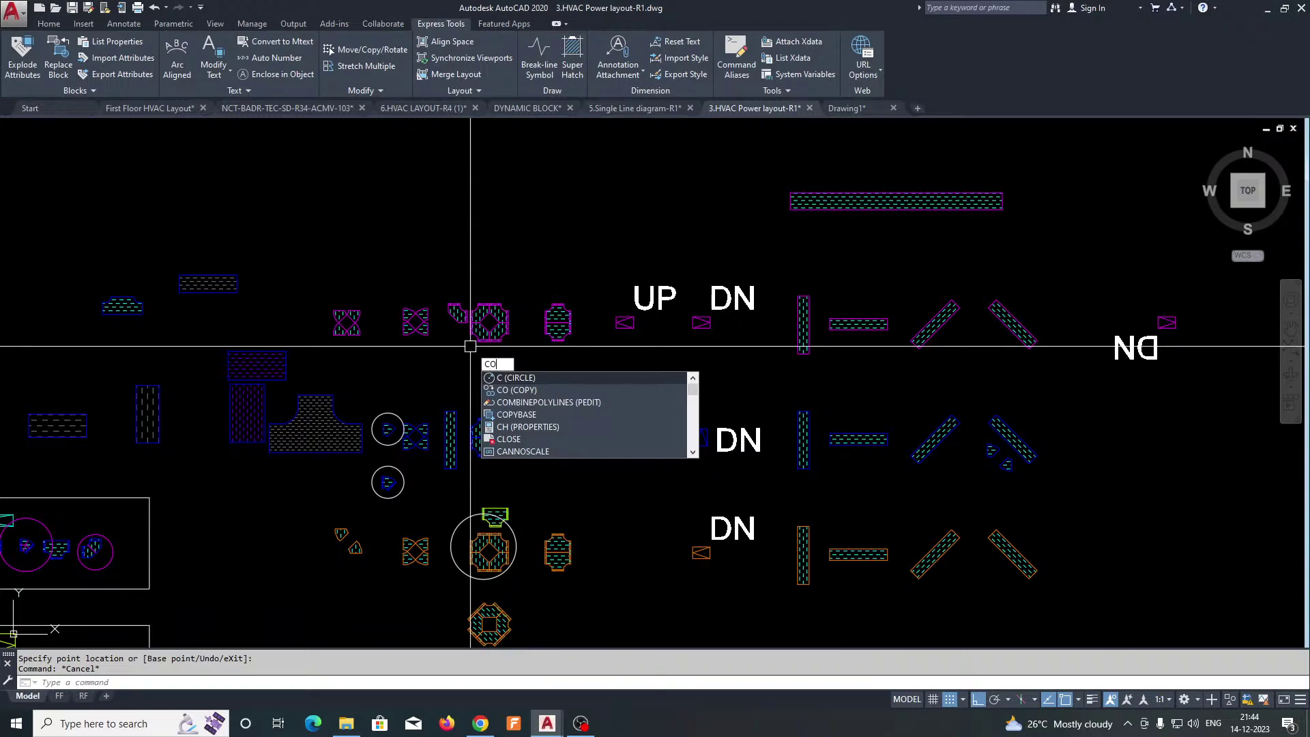
pyautogui.scroll(4, 498, 318)
pyautogui.press('Escape')
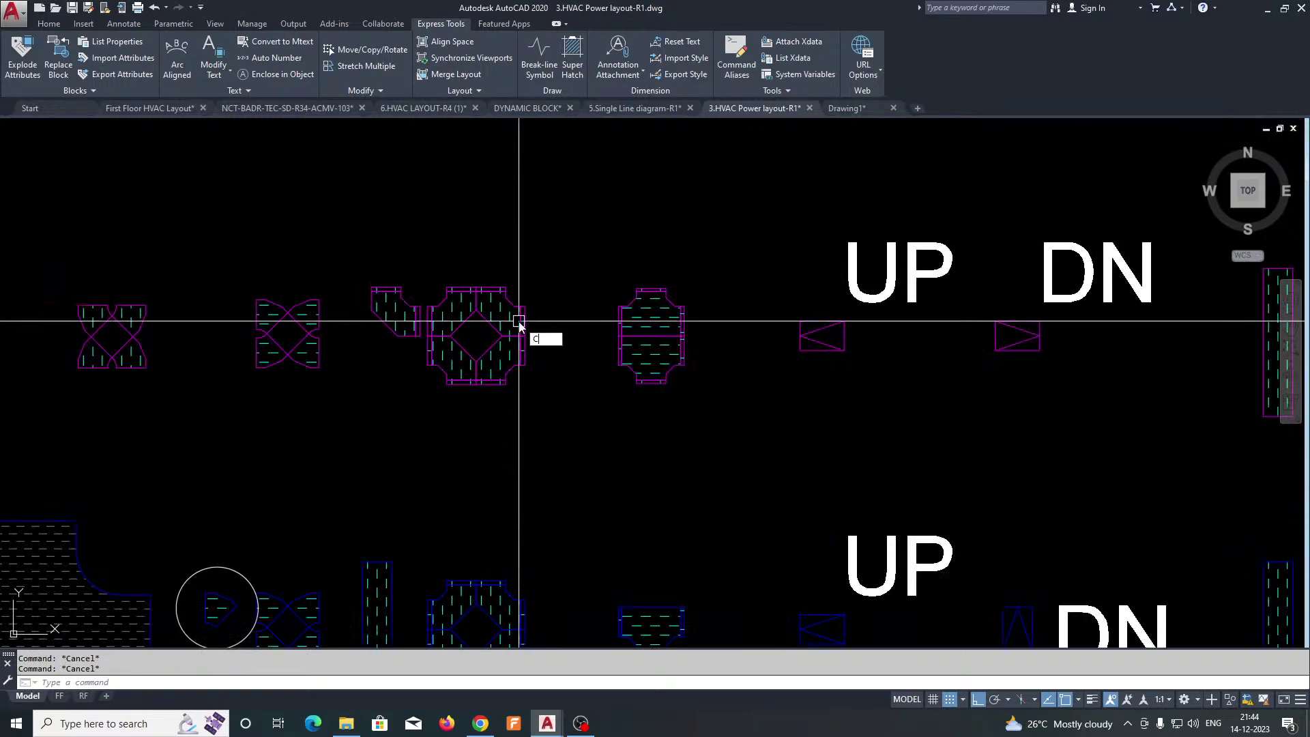
pyautogui.click(505, 301)
pyautogui.press('Return')
pyautogui.click(477, 383)
pyautogui.scroll(-10, 370, 383)
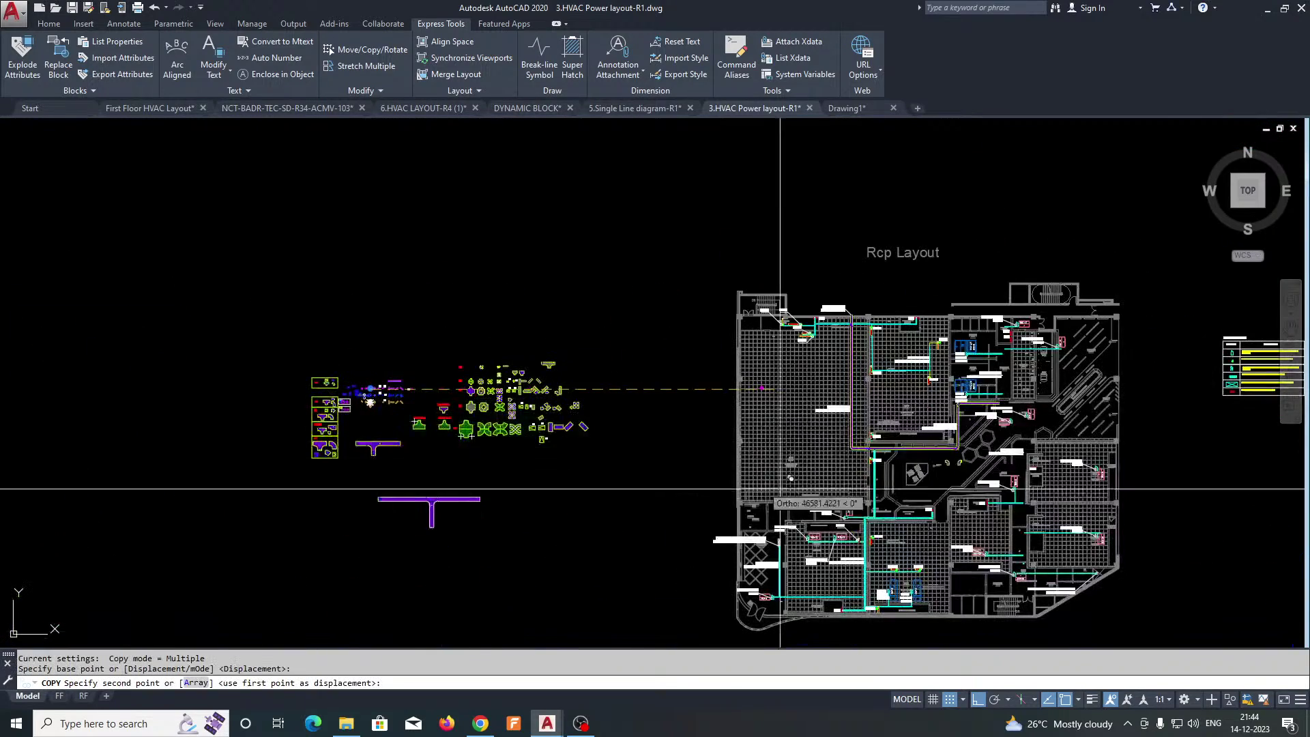
pyautogui.moveTo(934, 506); pyautogui.dragTo(548, 449, button='middle')
pyautogui.scroll(8, 550, 448)
pyautogui.press('F8')
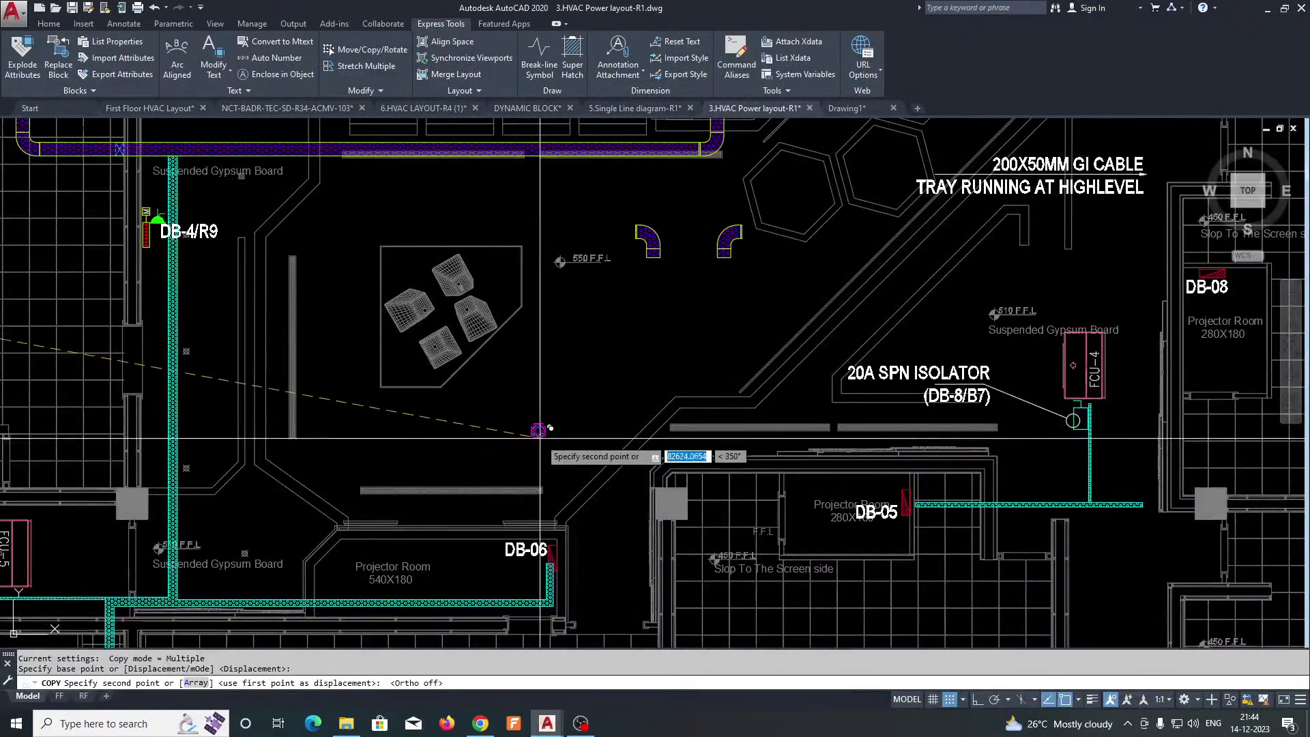
pyautogui.scroll(2, 541, 433)
pyautogui.click(526, 435)
pyautogui.press('Escape')
pyautogui.scroll(4, 535, 419)
pyautogui.write('m')
pyautogui.press('Return')
pyautogui.click(535, 410)
pyautogui.click(491, 424)
pyautogui.press('Return')
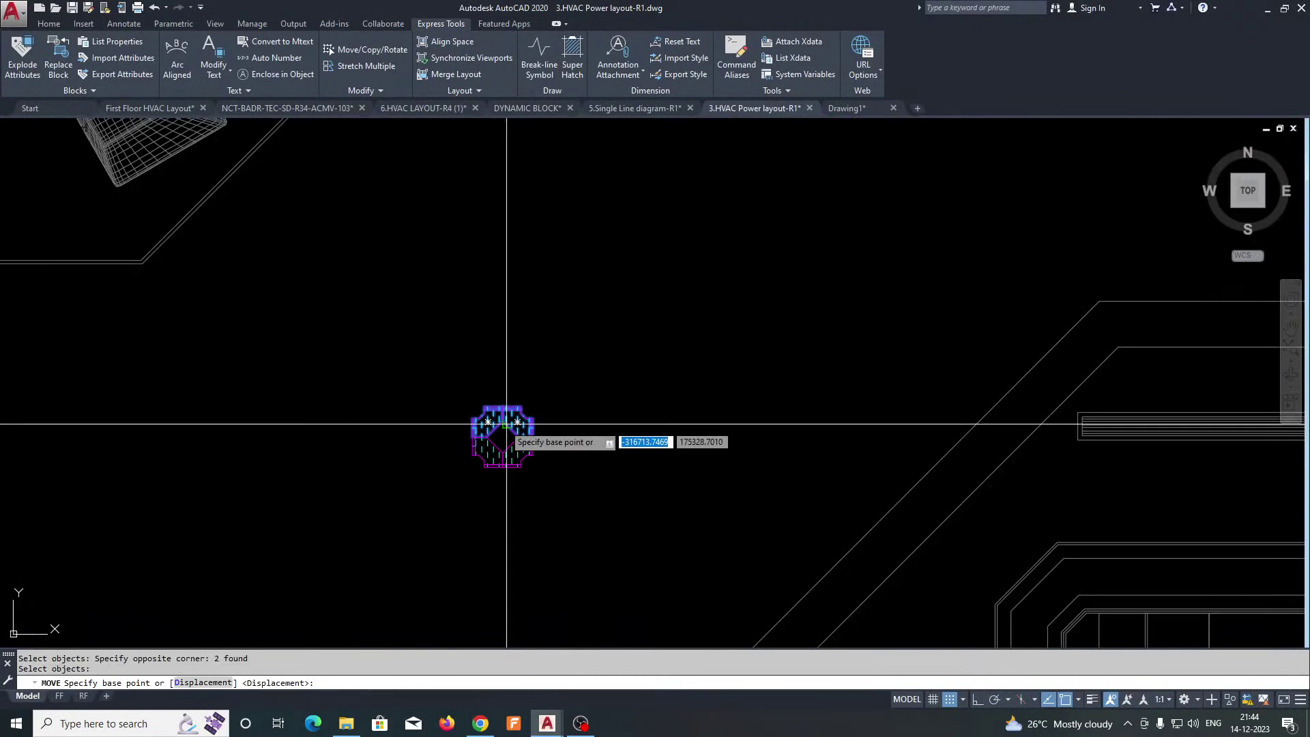
pyautogui.scroll(-6, 507, 424)
pyautogui.press('Escape')
pyautogui.write('m')
pyautogui.press('Return')
pyautogui.scroll(8, 498, 423)
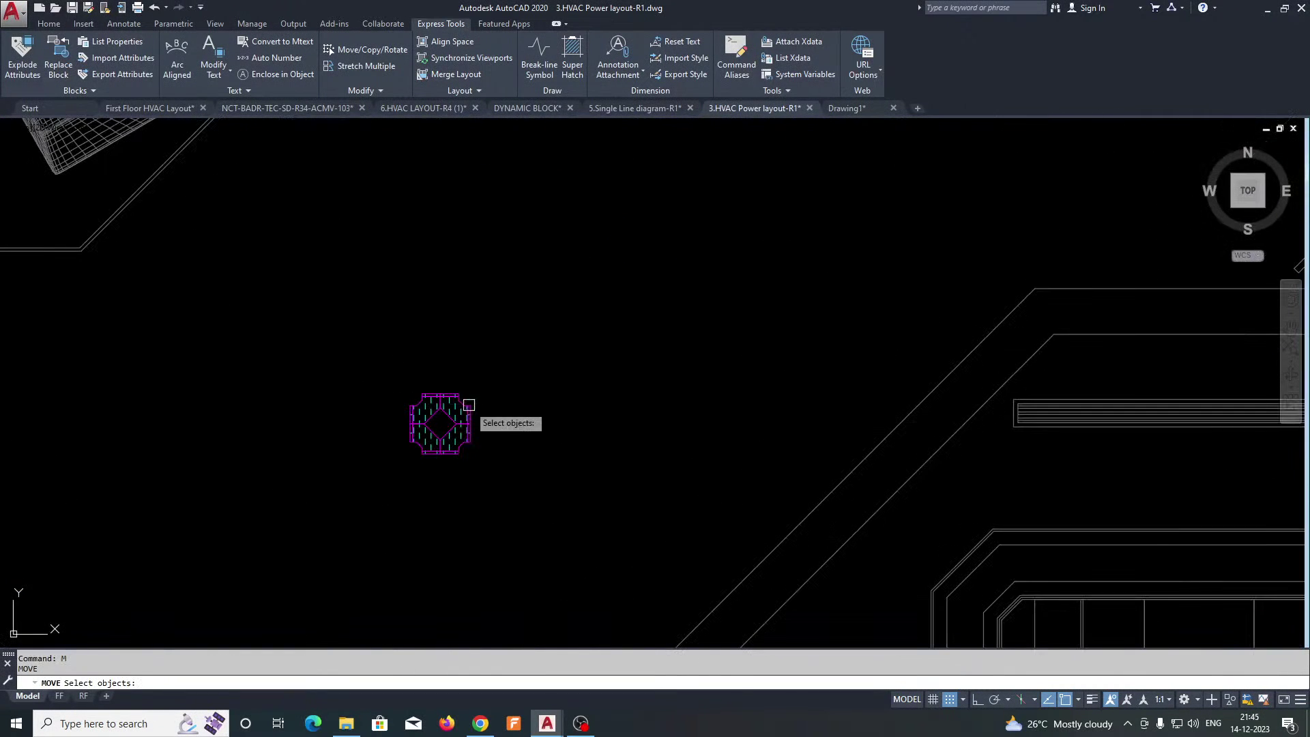
pyautogui.press('Escape')
# Step: Draw an L-shaped polyline down and to the right above the copied elbow group as a tray route
pyautogui.scroll(-4, 470, 401)
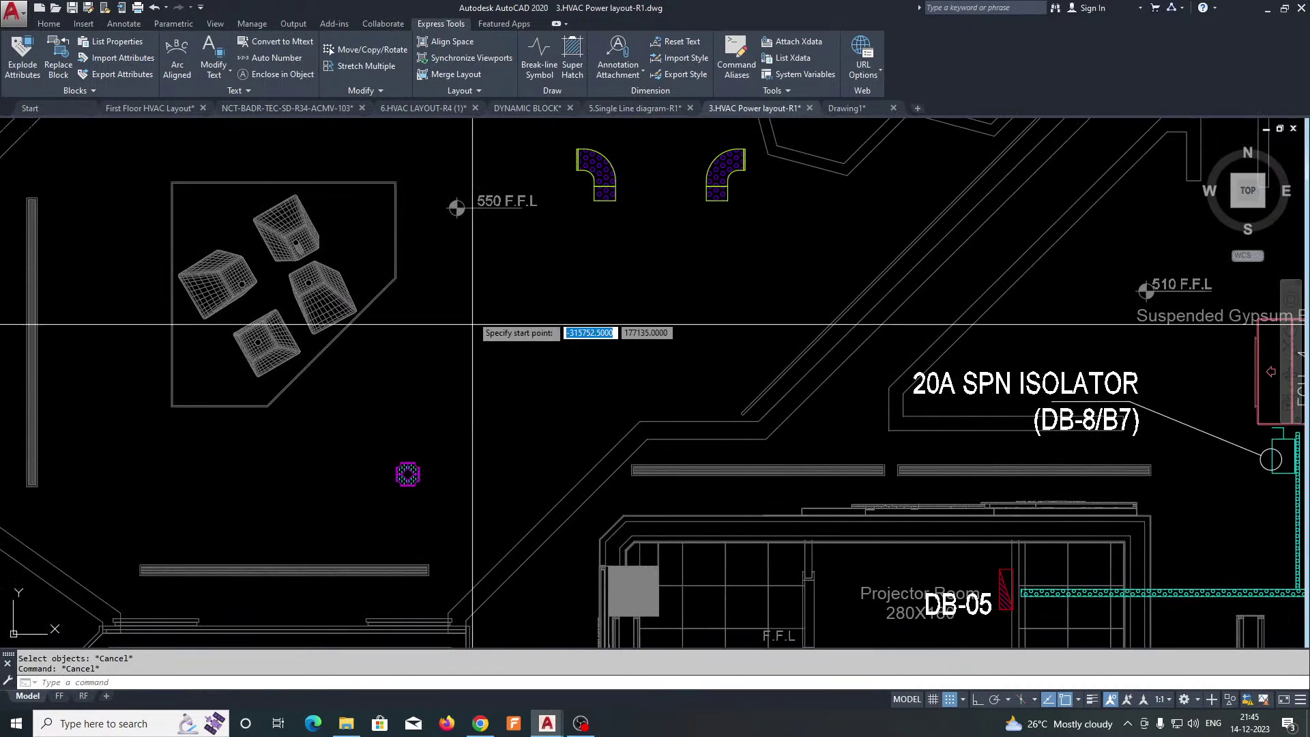
pyautogui.click(470, 284)
pyautogui.press('Escape')
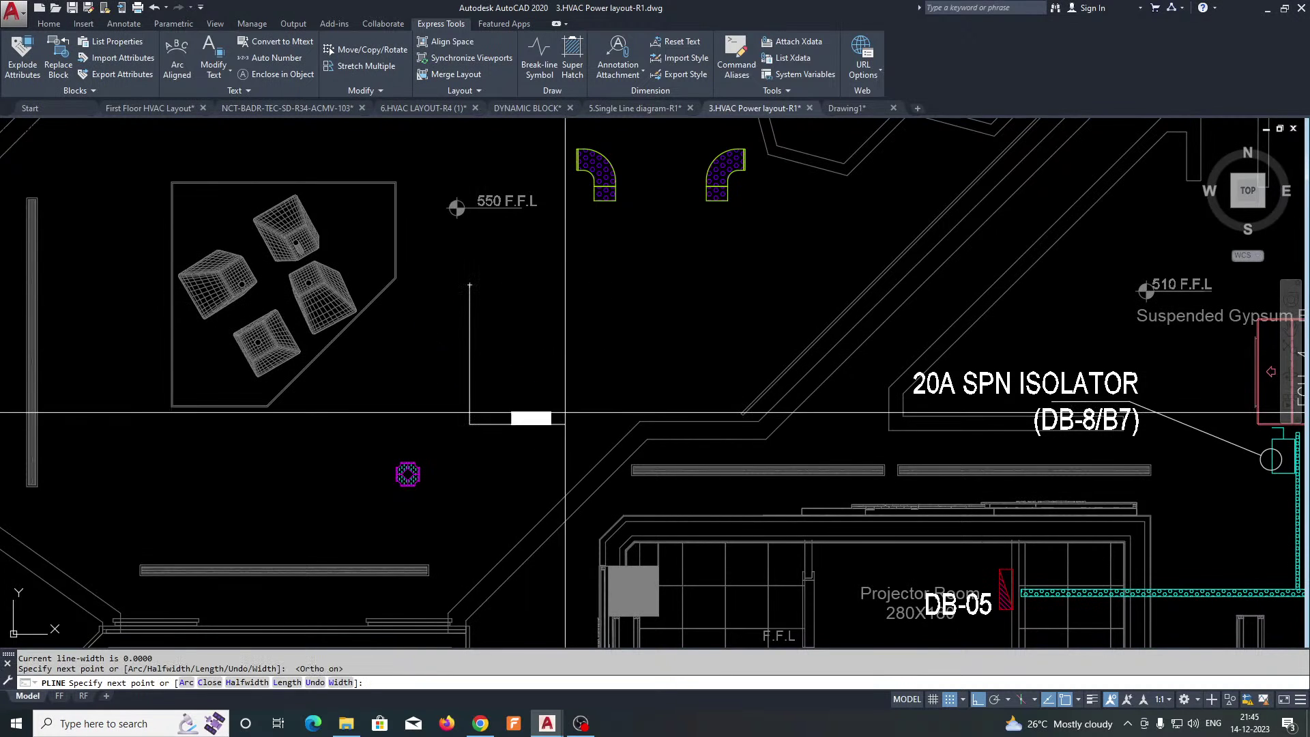
# Step: Move the upper-right elbow out of the magenta group onto the corner of the L-shaped polyline
pyautogui.scroll(6, 430, 469)
pyautogui.write('m')
pyautogui.press('Return')
pyautogui.click(356, 481)
pyautogui.press('Return')
pyautogui.scroll(2, 357, 481)
pyautogui.click(357, 481)
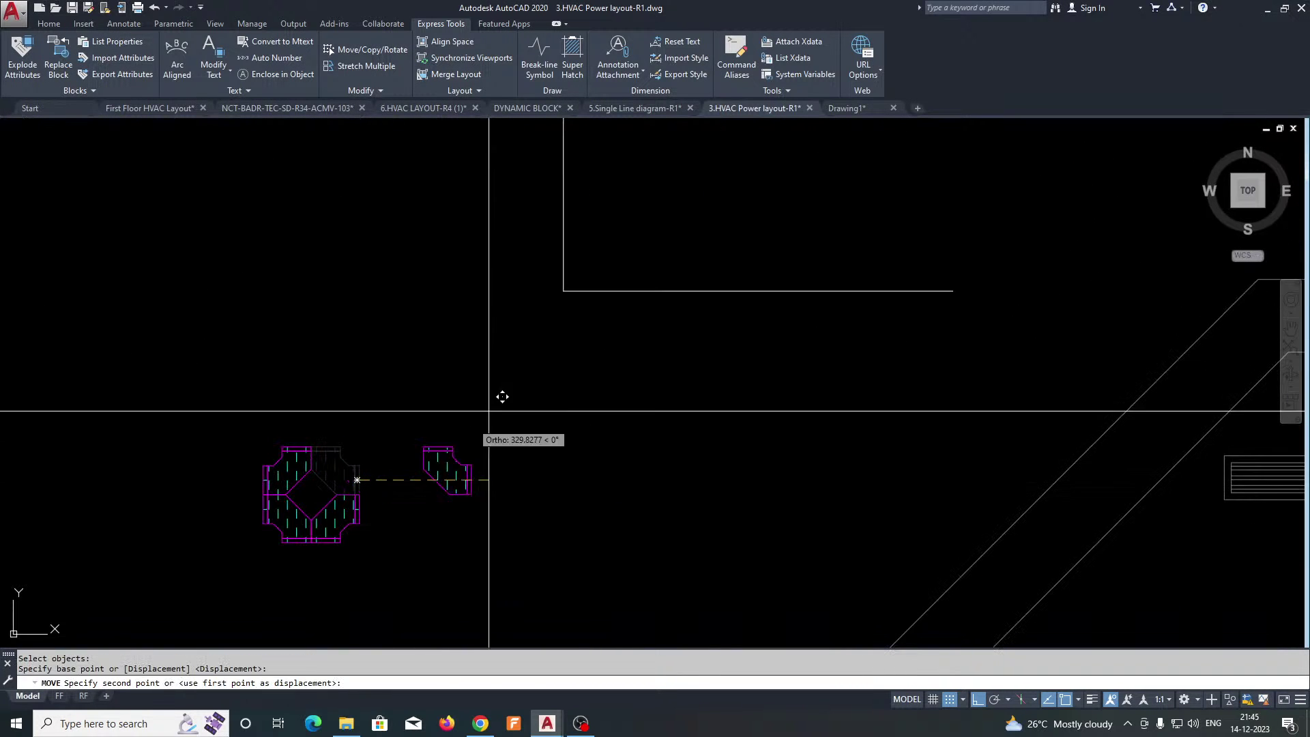
pyautogui.click(582, 292)
# Step: Align the midpoint of the elbow's upper end with the polyline's vertical segment
pyautogui.press('Escape')
pyautogui.scroll(4, 568, 275)
pyautogui.press('Return')
pyautogui.click(521, 236)
pyautogui.click(552, 236)
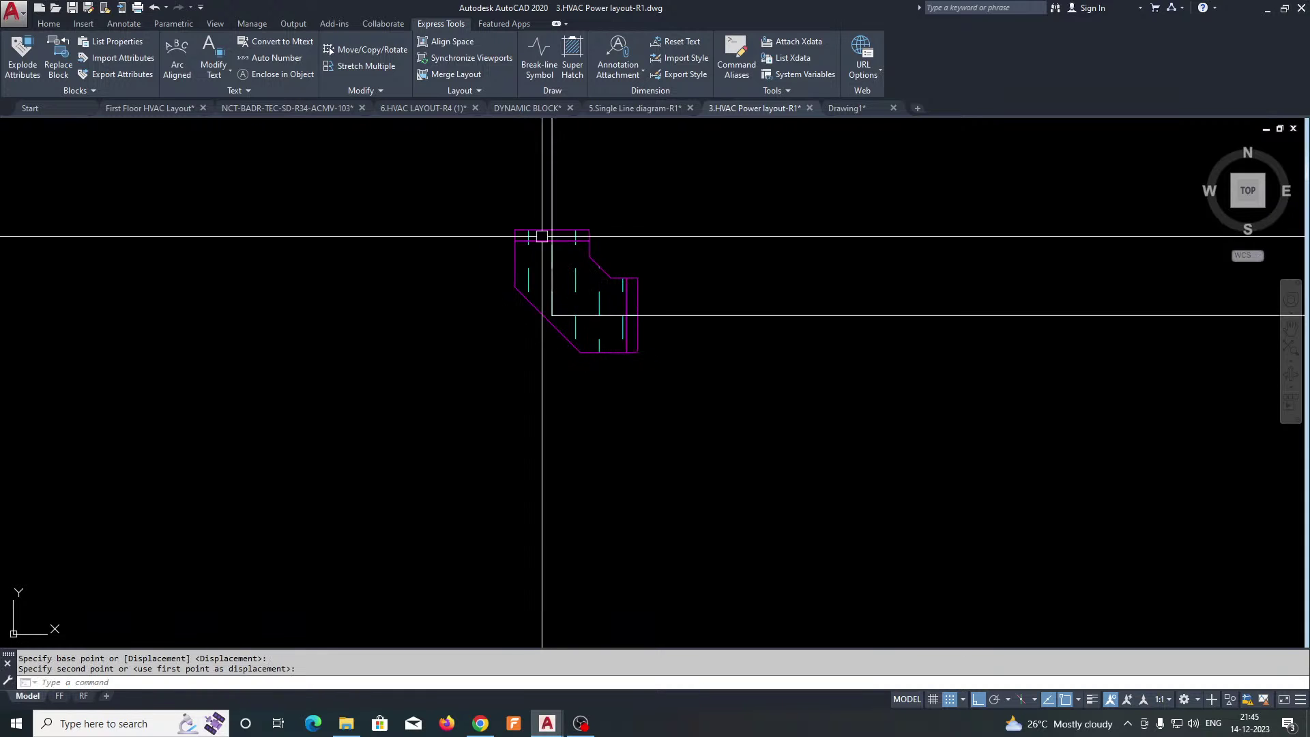
# Step: Stretch the elbow's horizontal arm to the right end of the polyline
pyautogui.scroll(-2, 534, 247)
pyautogui.click(585, 263)
pyautogui.click(599, 290)
pyautogui.moveTo(982, 316); pyautogui.dragTo(629, 340, button='middle')
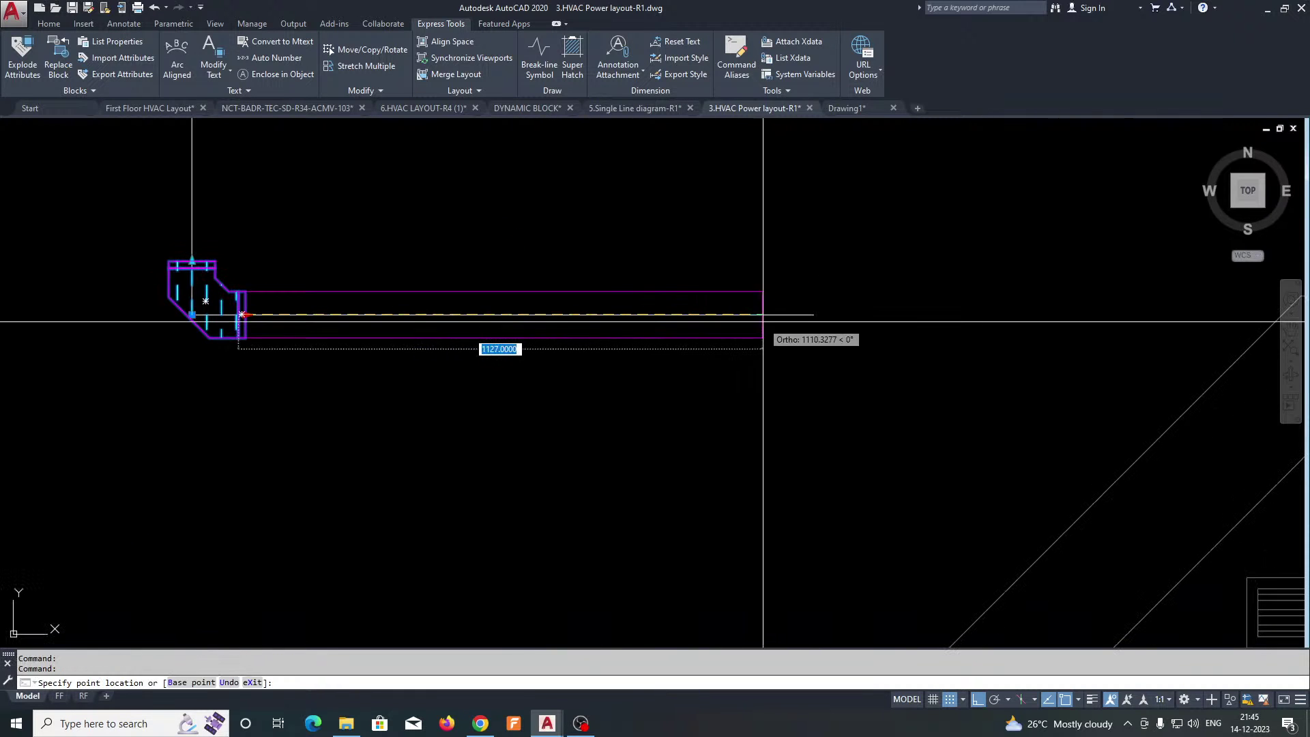
pyautogui.click(810, 317)
# Step: Stretch the elbow's vertical arm up to the top end of the polyline
pyautogui.scroll(-2, 489, 345)
pyautogui.scroll(5, 359, 389)
pyautogui.click(322, 415)
pyautogui.scroll(-4, 323, 414)
pyautogui.moveTo(344, 293); pyautogui.dragTo(348, 456, button='middle')
pyautogui.click(323, 377)
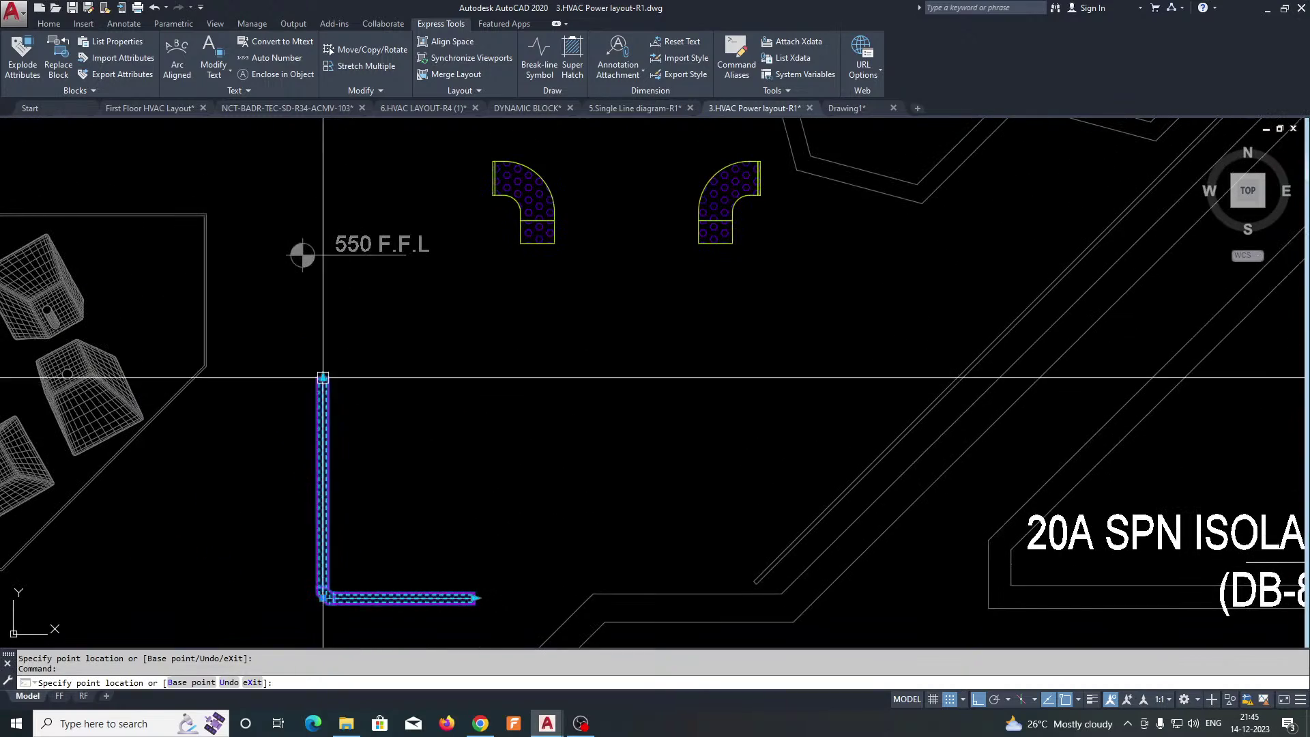
pyautogui.press('Escape')
# Step: Move another elbow with left and upper arms out into empty space
pyautogui.moveTo(284, 484); pyautogui.dragTo(521, 252, button='middle')
pyautogui.moveTo(451, 438); pyautogui.dragTo(843, 335, button='middle')
pyautogui.scroll(4, 384, 414)
pyautogui.click(377, 412)
pyautogui.write('m')
pyautogui.press('space')
pyautogui.click(447, 367)
pyautogui.scroll(-6, 716, 372)
pyautogui.click(351, 333)
# Step: Explode the separated elbow block into its individual outlines and hatches
pyautogui.scroll(12, 352, 314)
pyautogui.press('Escape')
pyautogui.click(336, 327)
pyautogui.click(164, 484)
pyautogui.click(164, 484)
pyautogui.moveTo(256, 438); pyautogui.dragTo(337, 387, button='middle')
pyautogui.write('x')
pyautogui.press('space')
pyautogui.press('Escape')
# Step: Define block TR1 from the exploded elbow's six objects, with its base point at the left edge's midpoint, and open it for block editing
pyautogui.scroll(2, 313, 363)
pyautogui.click(316, 278)
pyautogui.click(258, 470)
pyautogui.click(673, 149)
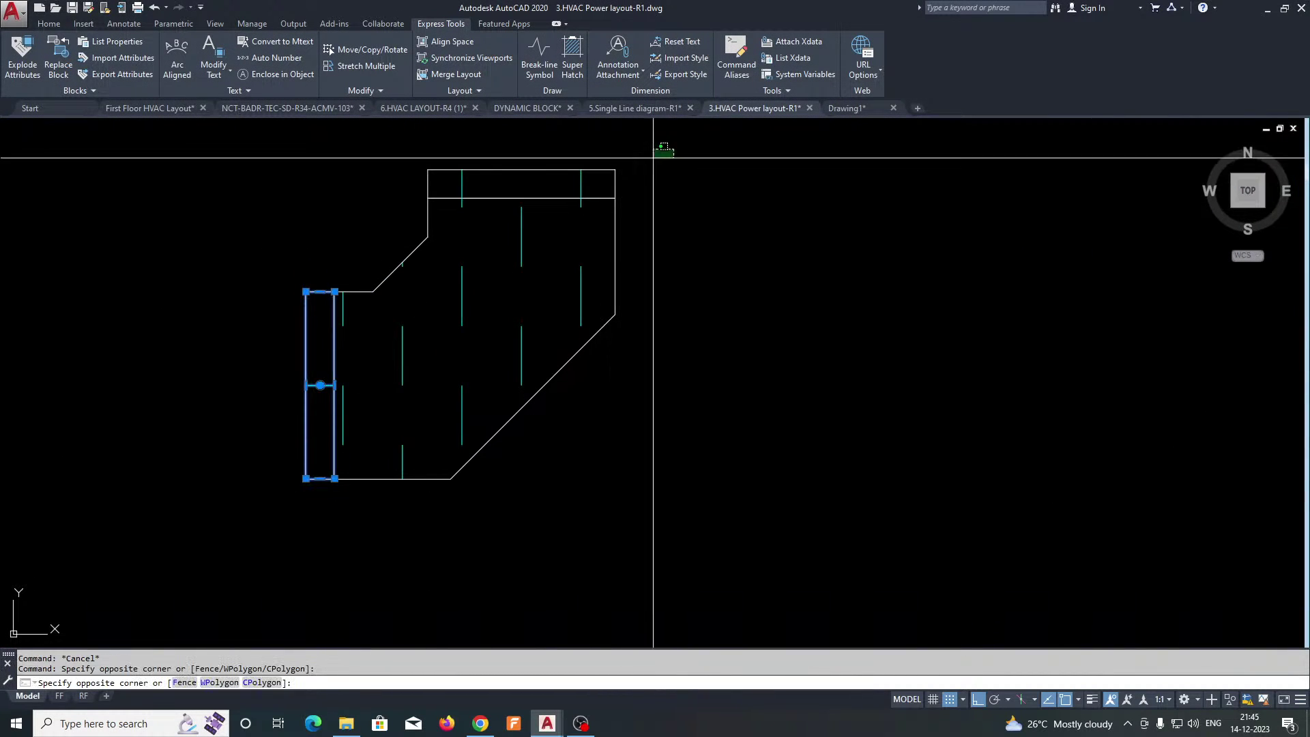
pyautogui.click(344, 194)
pyautogui.moveTo(364, 298); pyautogui.dragTo(375, 375, button='middle')
pyautogui.write('b')
pyautogui.press('Return')
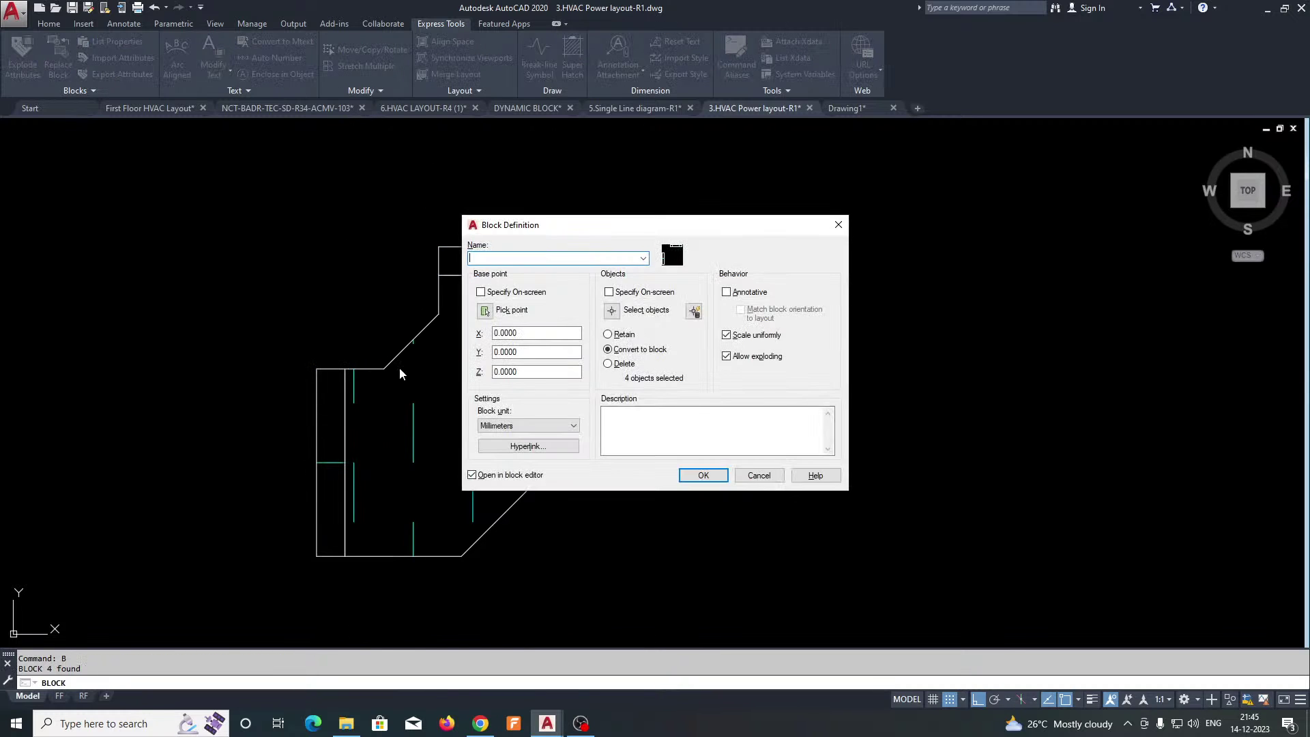
pyautogui.click(619, 313)
pyautogui.click(655, 228)
pyautogui.click(424, 462)
pyautogui.press('Return')
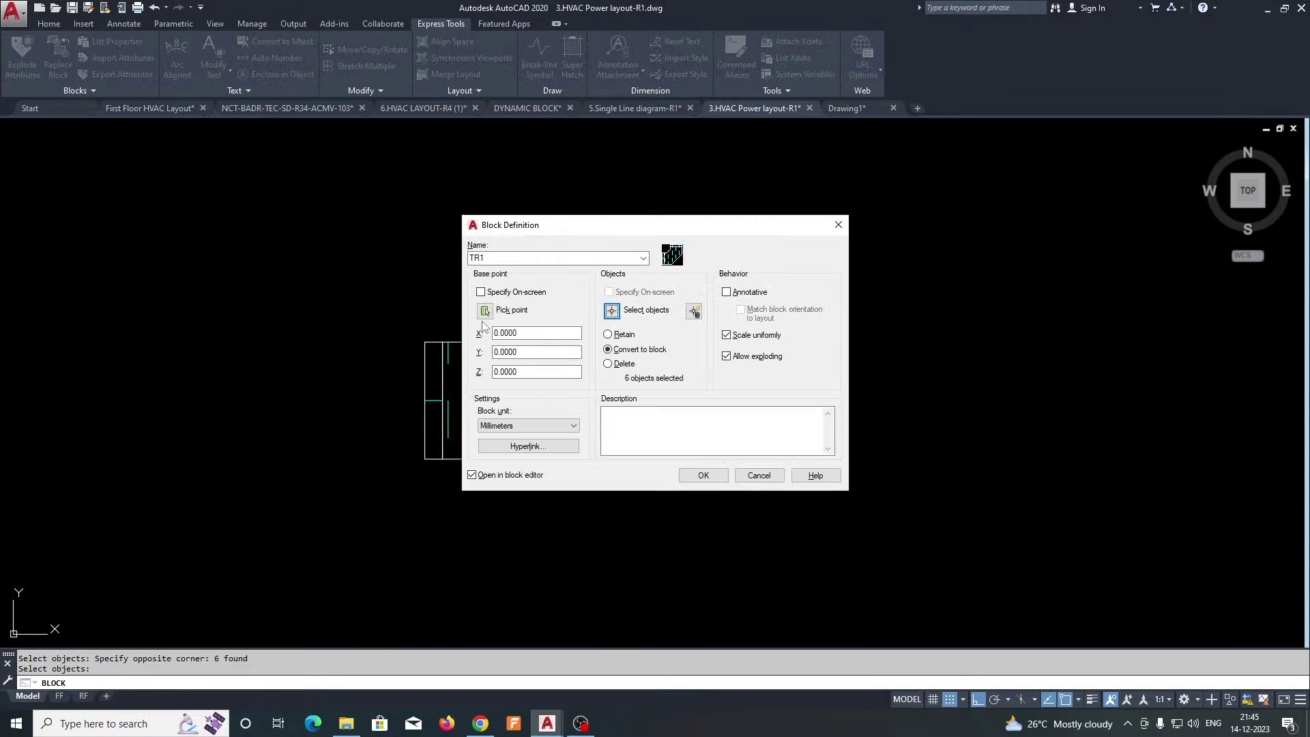
pyautogui.click(486, 312)
pyautogui.click(433, 401)
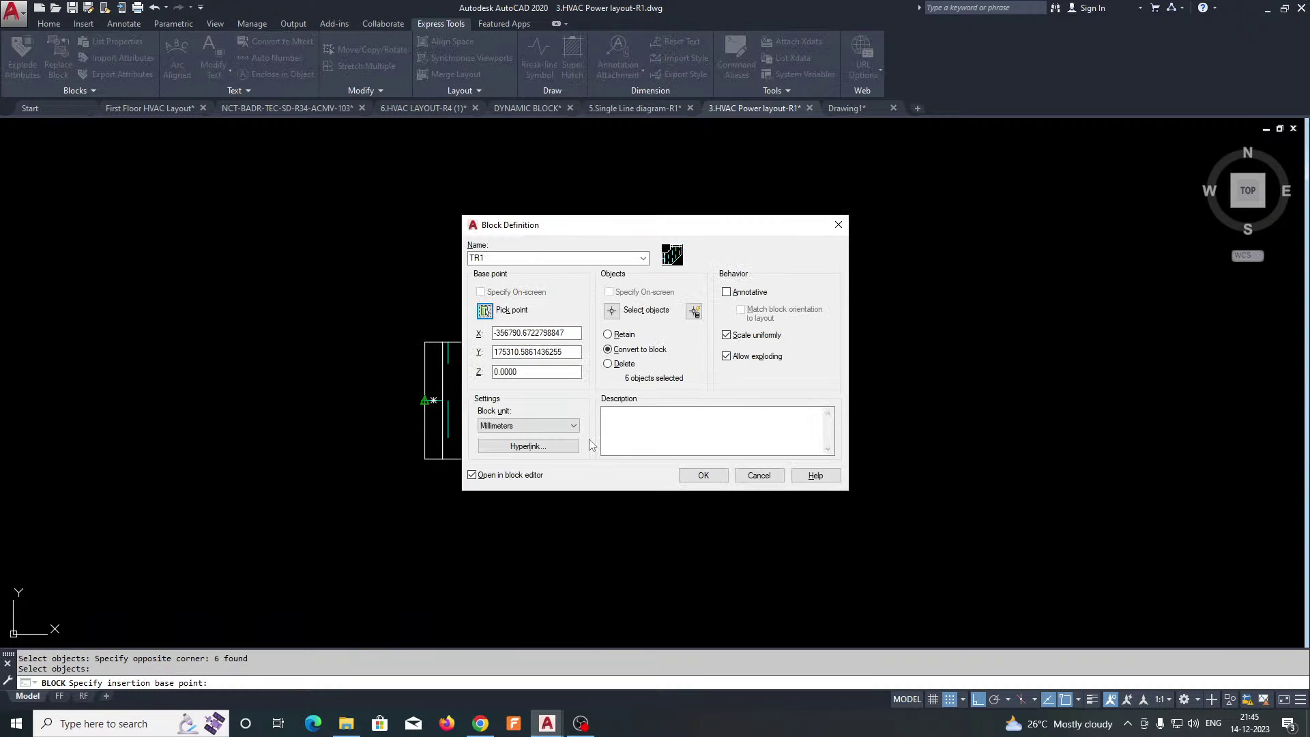
pyautogui.click(696, 481)
# Step: Add a linear parameter along the left side of the elbow's upper end strip
pyautogui.moveTo(637, 292); pyautogui.dragTo(629, 354, button='middle')
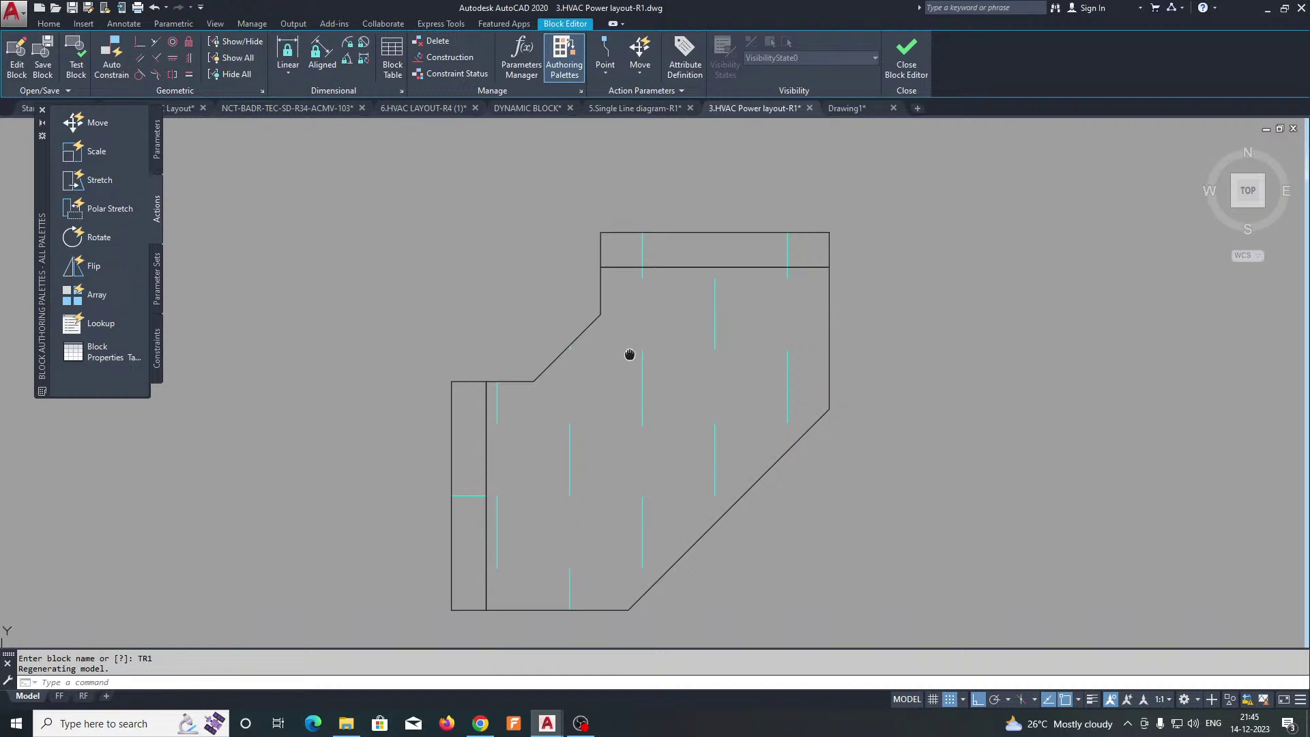
pyautogui.click(158, 152)
pyautogui.click(98, 151)
pyautogui.click(600, 232)
pyautogui.click(600, 268)
# Step: Add a linear parameter along the top edge of the elbow's left end strip, with its label above
pyautogui.press('space')
pyautogui.moveTo(459, 398); pyautogui.dragTo(454, 333, button='middle')
pyautogui.click(481, 318)
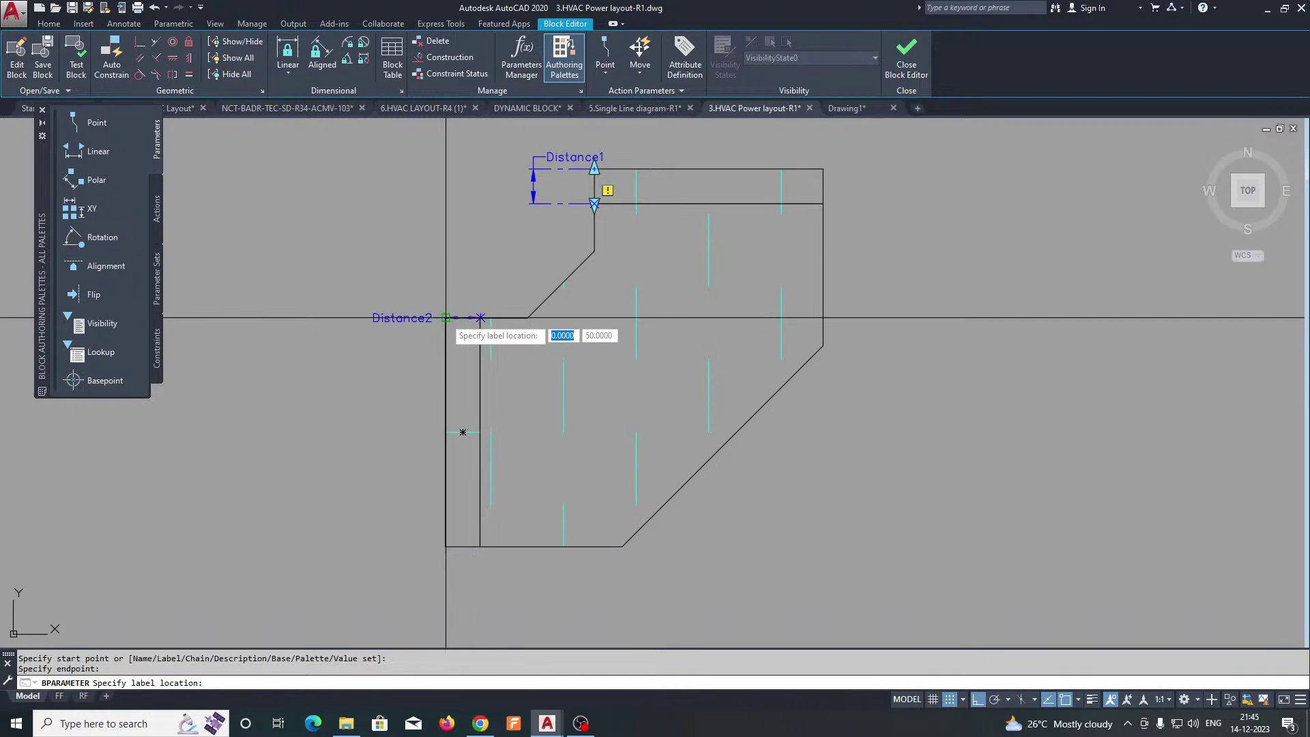
pyautogui.click(488, 282)
pyautogui.moveTo(488, 282); pyautogui.dragTo(485, 312, button='middle')
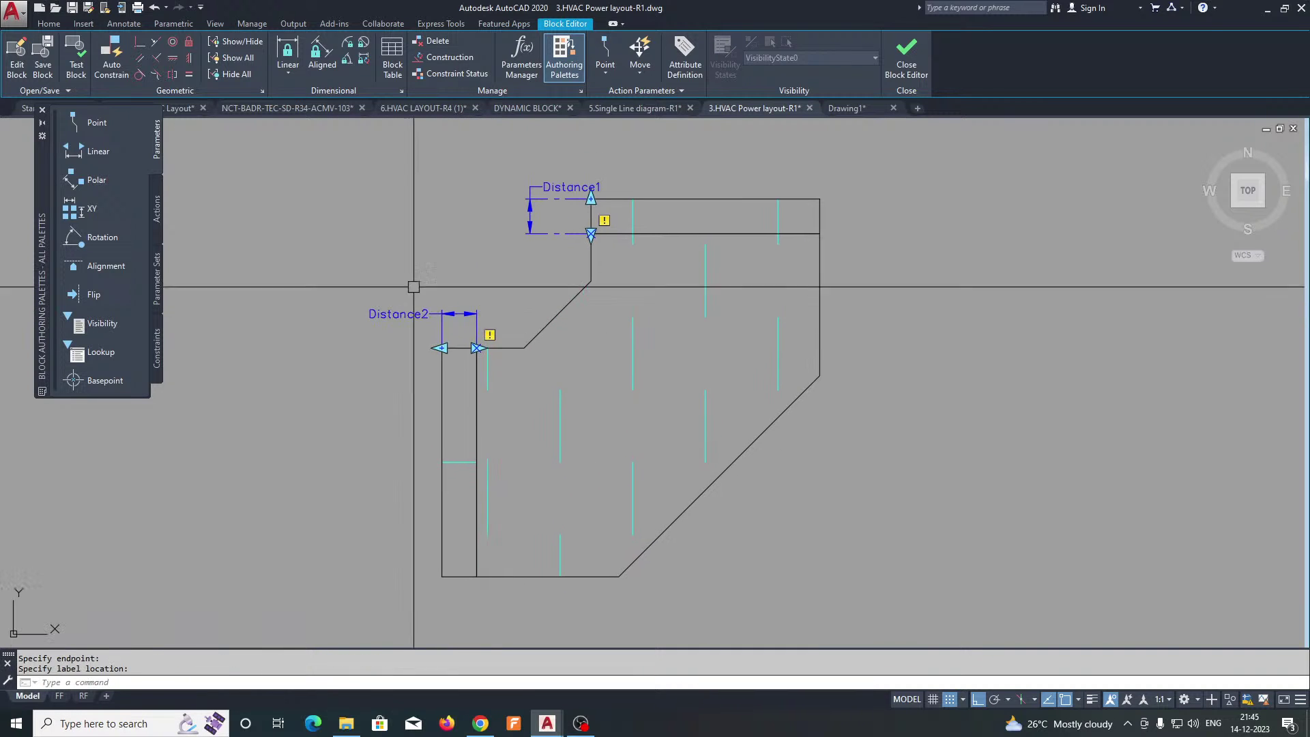
# Step: Add a stretch action to the upper linear parameter's top point, framing the upper end strip's outer edge and selecting its outline and hatch
pyautogui.click(156, 218)
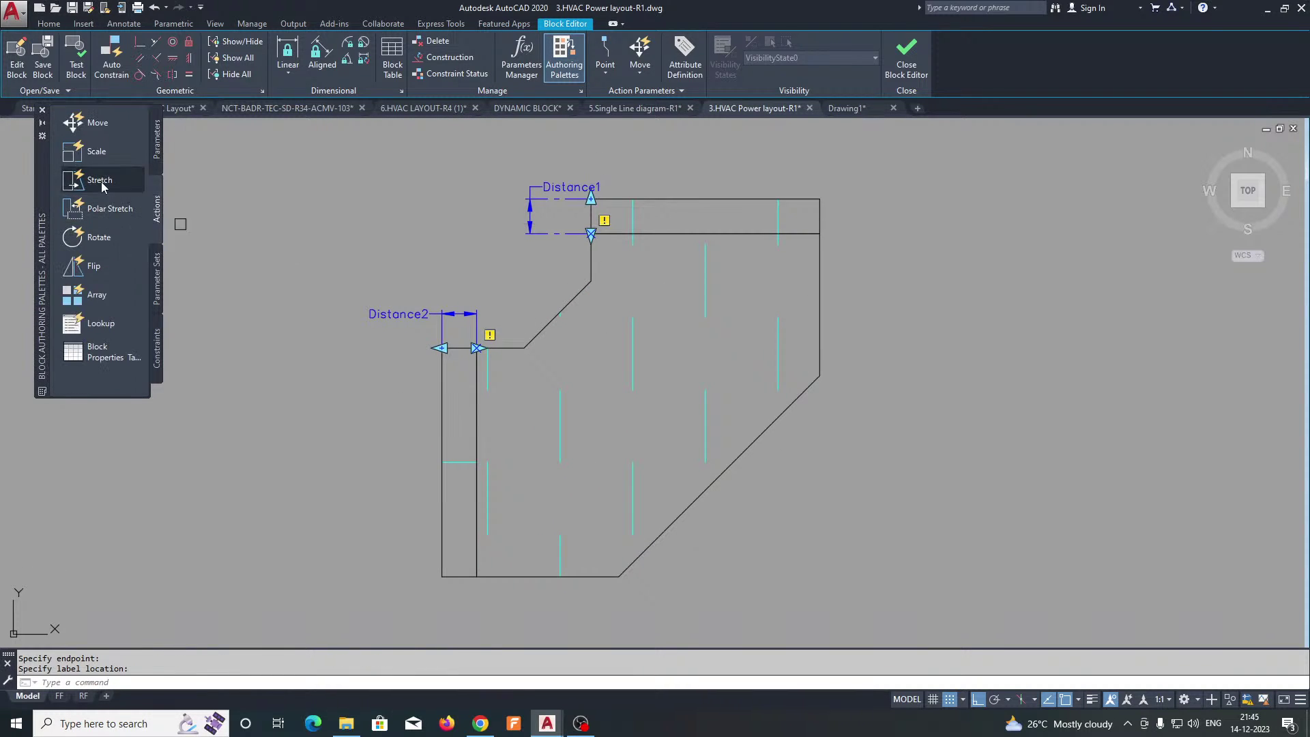
pyautogui.click(530, 202)
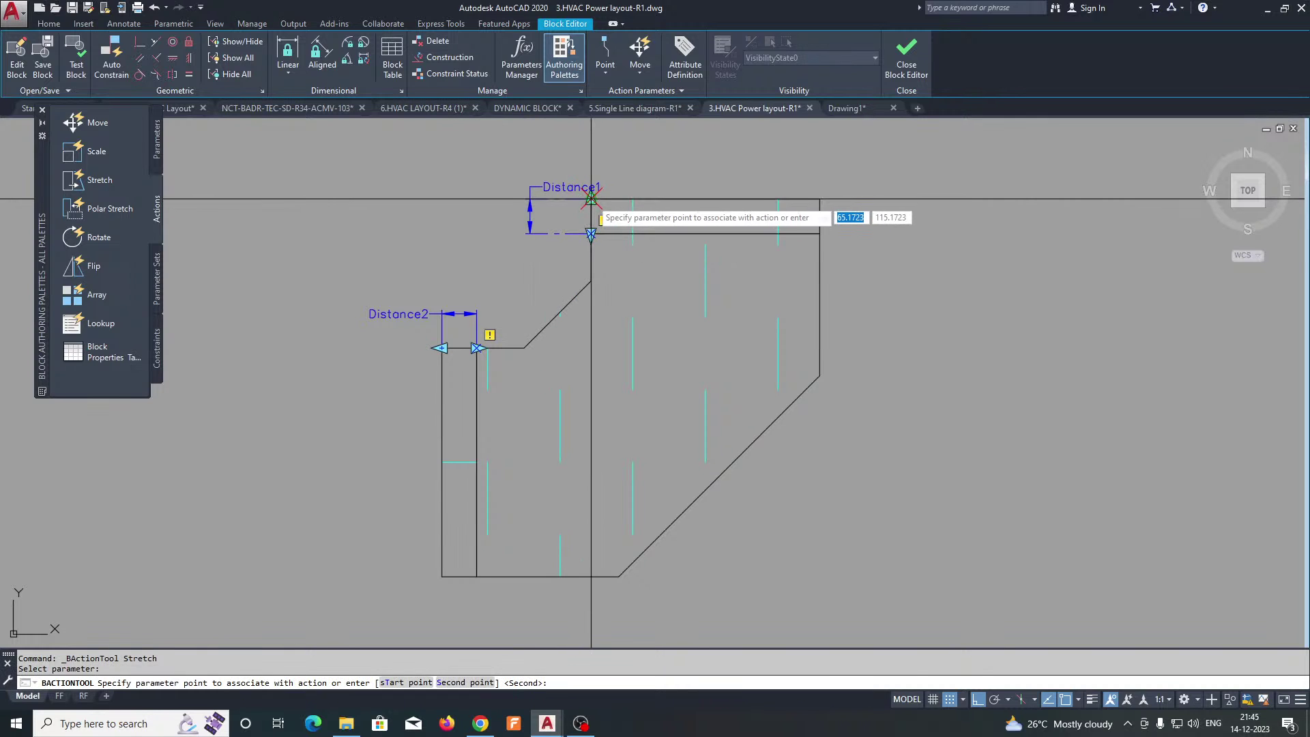
pyautogui.click(591, 198)
pyautogui.click(872, 170)
pyautogui.click(487, 221)
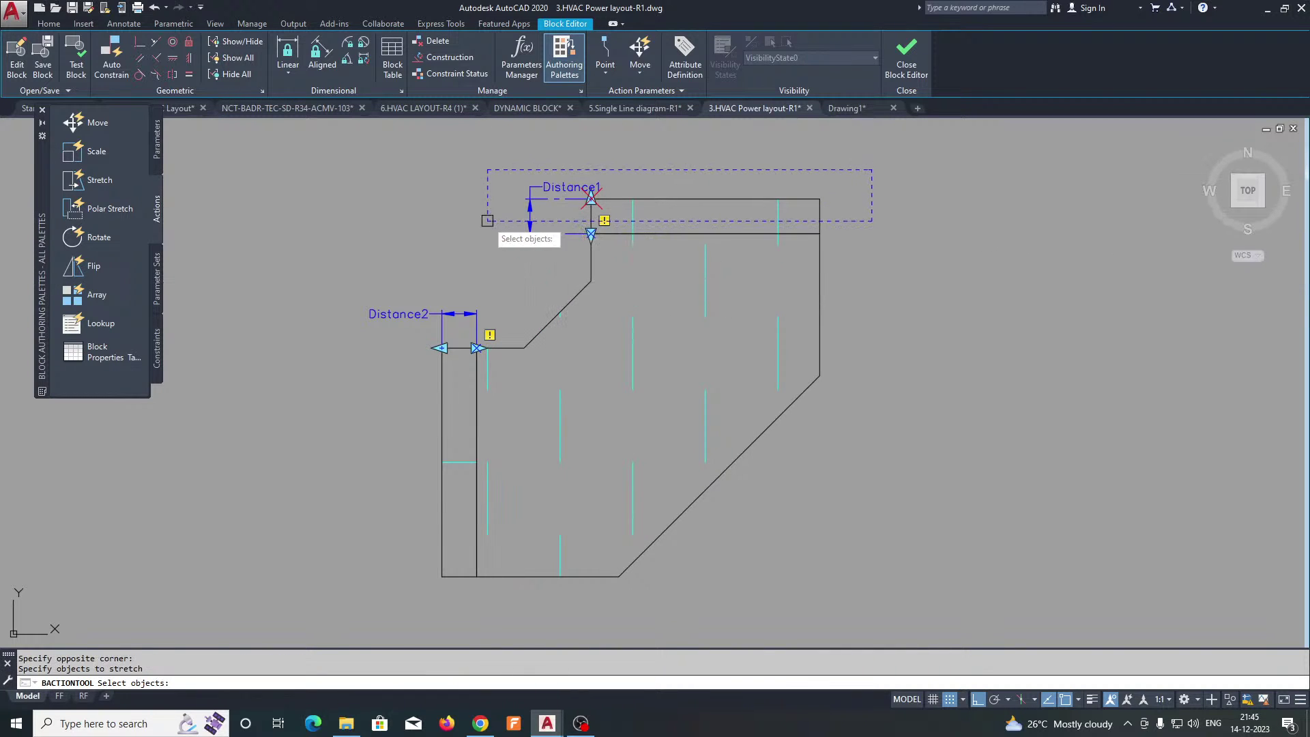
pyautogui.click(713, 187)
pyautogui.click(627, 210)
pyautogui.press('Return')
# Step: Add a stretch action to the left linear parameter's outer point for the left end strip, and close the block editor saving changes to TR1
pyautogui.moveTo(691, 312); pyautogui.dragTo(676, 316, button='middle')
pyautogui.click(450, 323)
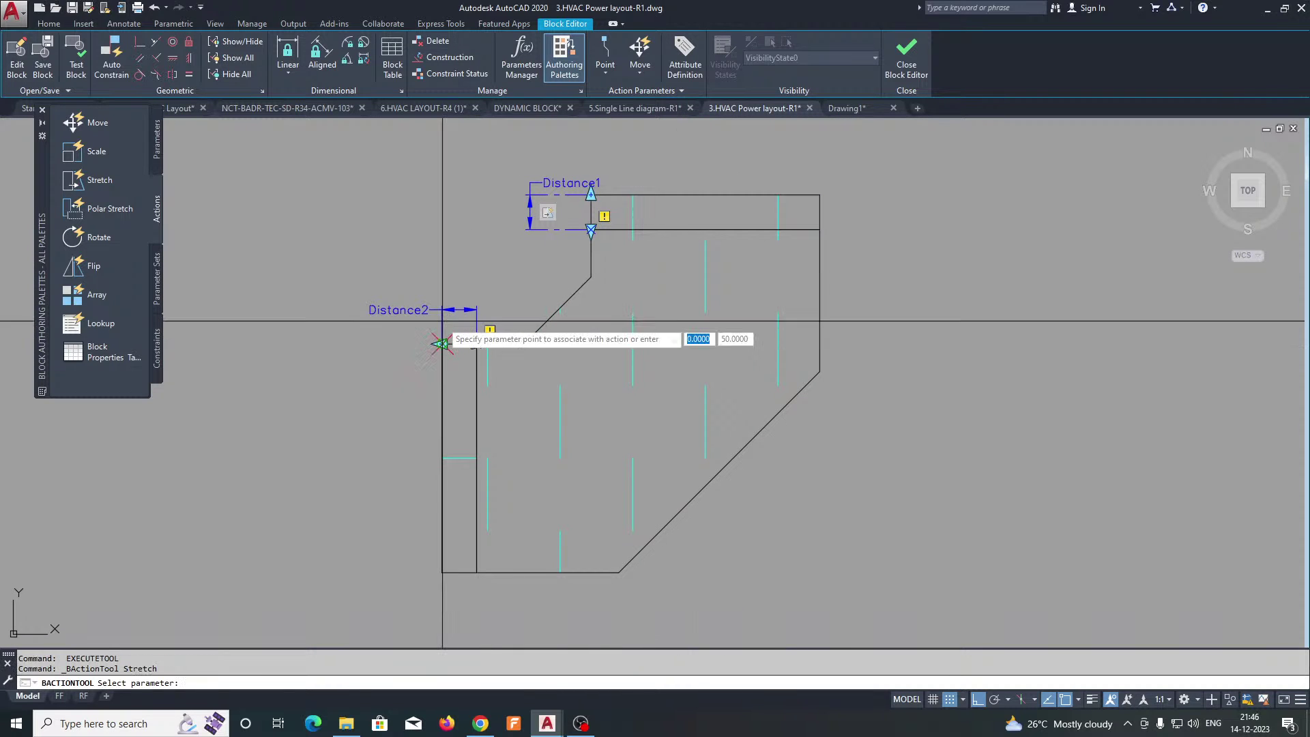
pyautogui.click(441, 343)
pyautogui.click(459, 267)
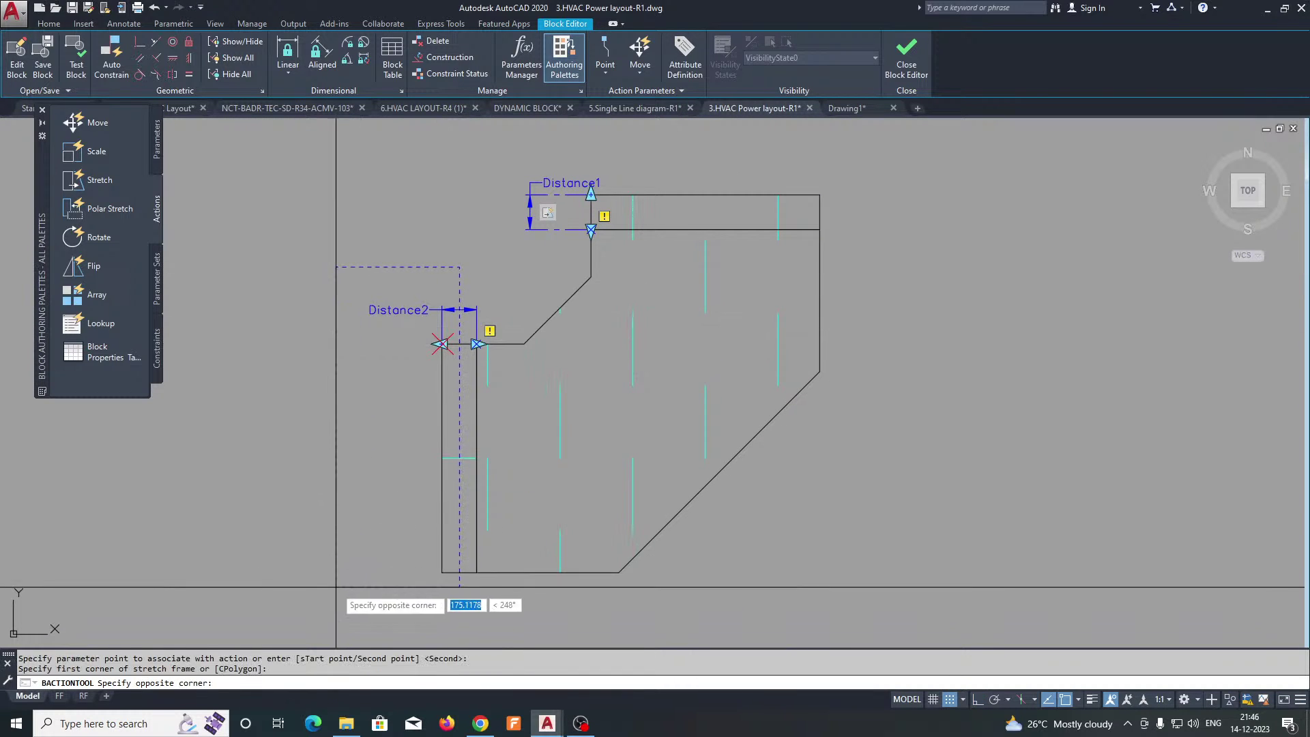
pyautogui.click(318, 588)
pyautogui.click(448, 403)
pyautogui.click(388, 466)
pyautogui.click(918, 68)
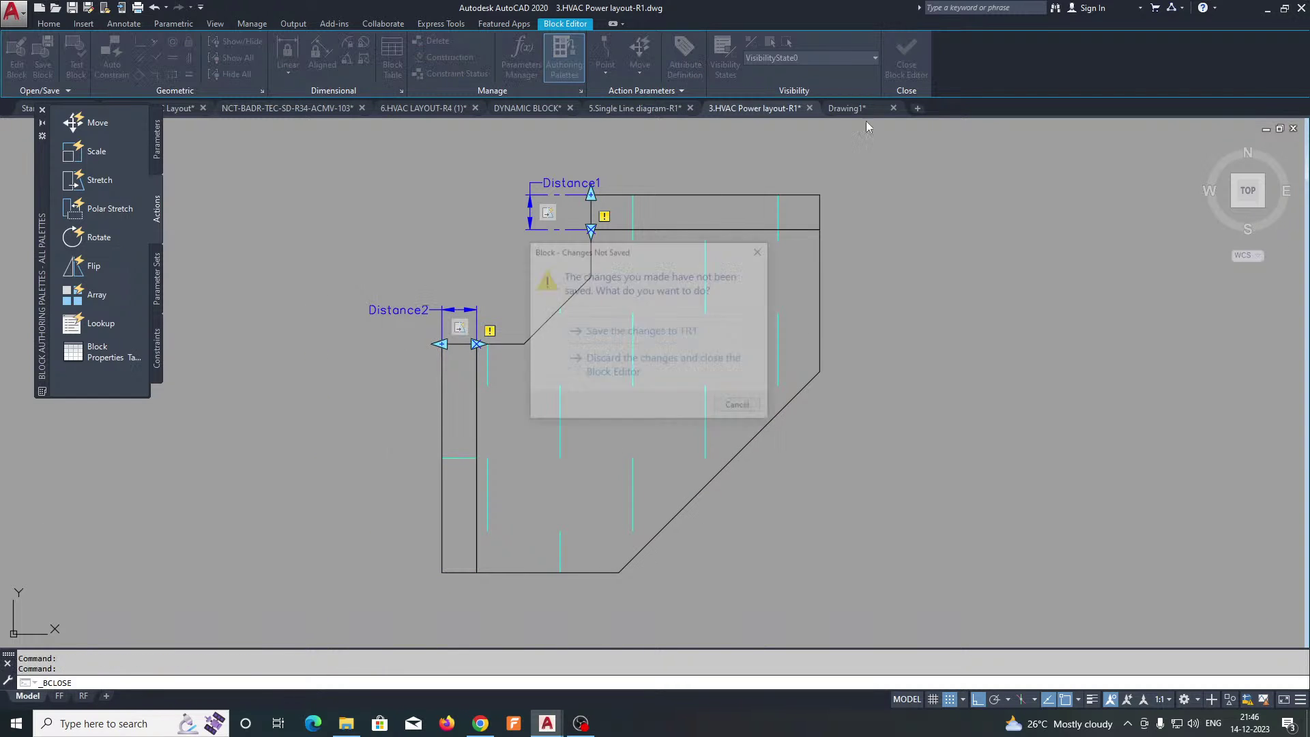
pyautogui.click(637, 334)
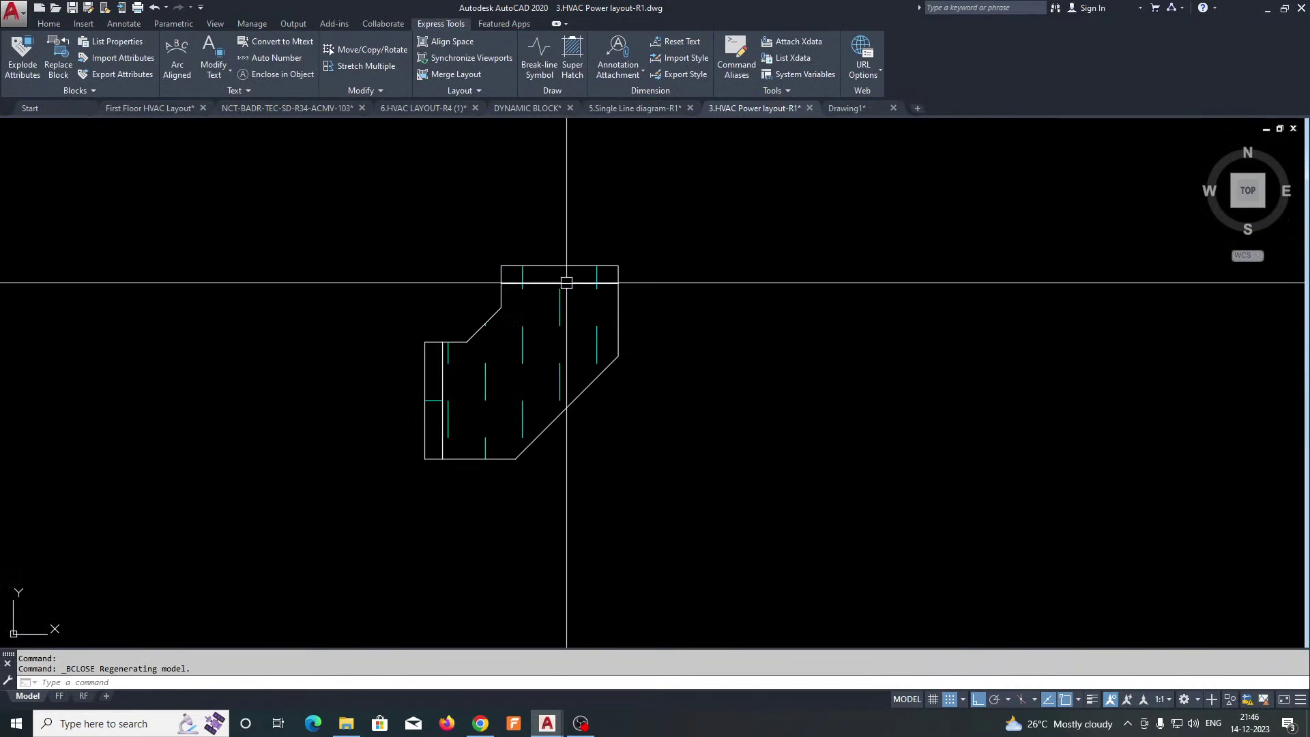
# Step: Stretch the placed elbow block's left arm outward to the left and its upper arm upward, leaving the block deselected
pyautogui.click(526, 322)
pyautogui.click(473, 327)
pyautogui.click(477, 363)
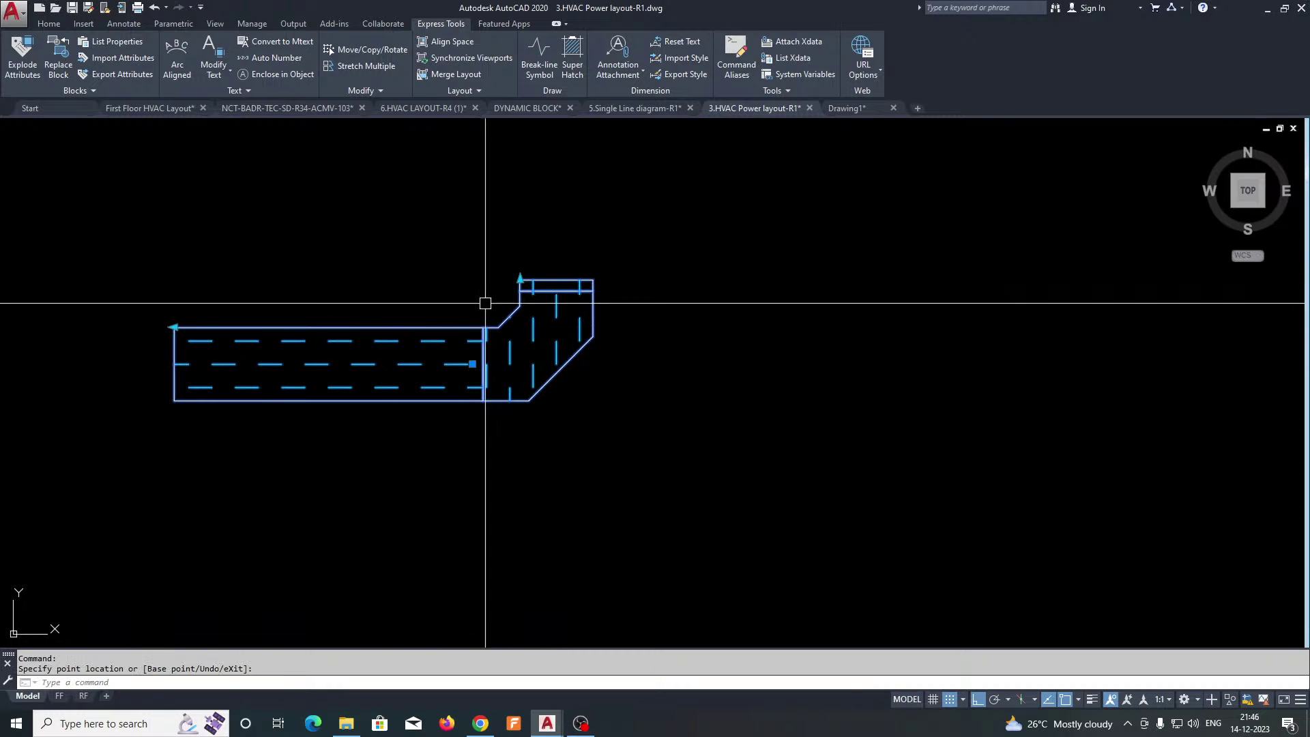
pyautogui.click(520, 277)
pyautogui.scroll(-3, 477, 505)
pyautogui.click(546, 229)
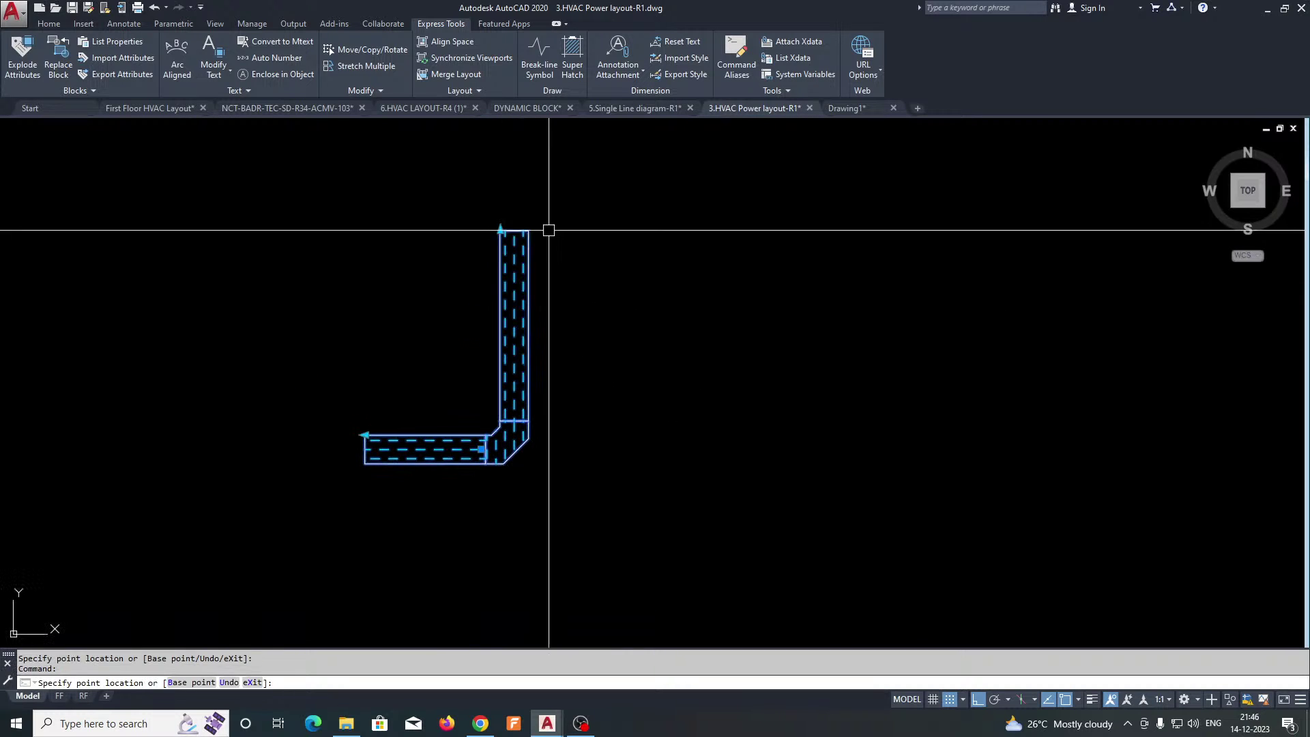
pyautogui.scroll(2, 512, 341)
pyautogui.scroll(-2, 512, 342)
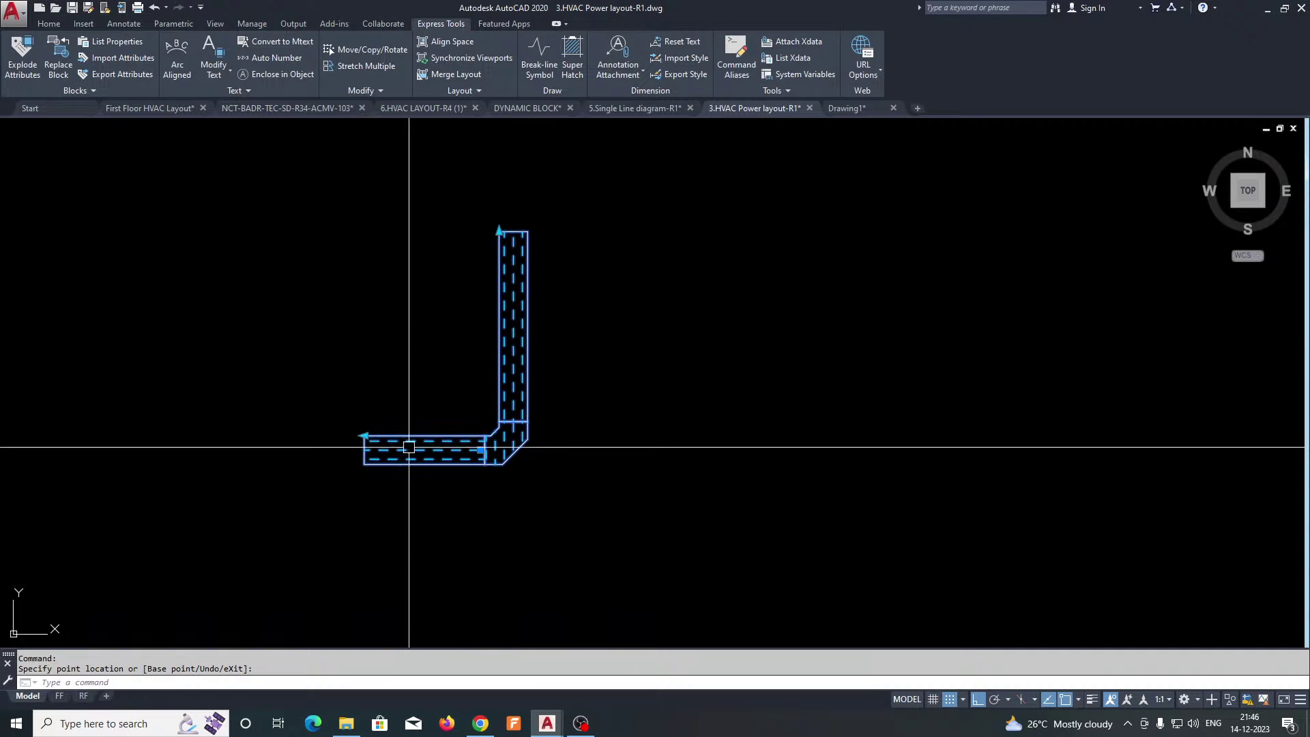
pyautogui.press('Escape')
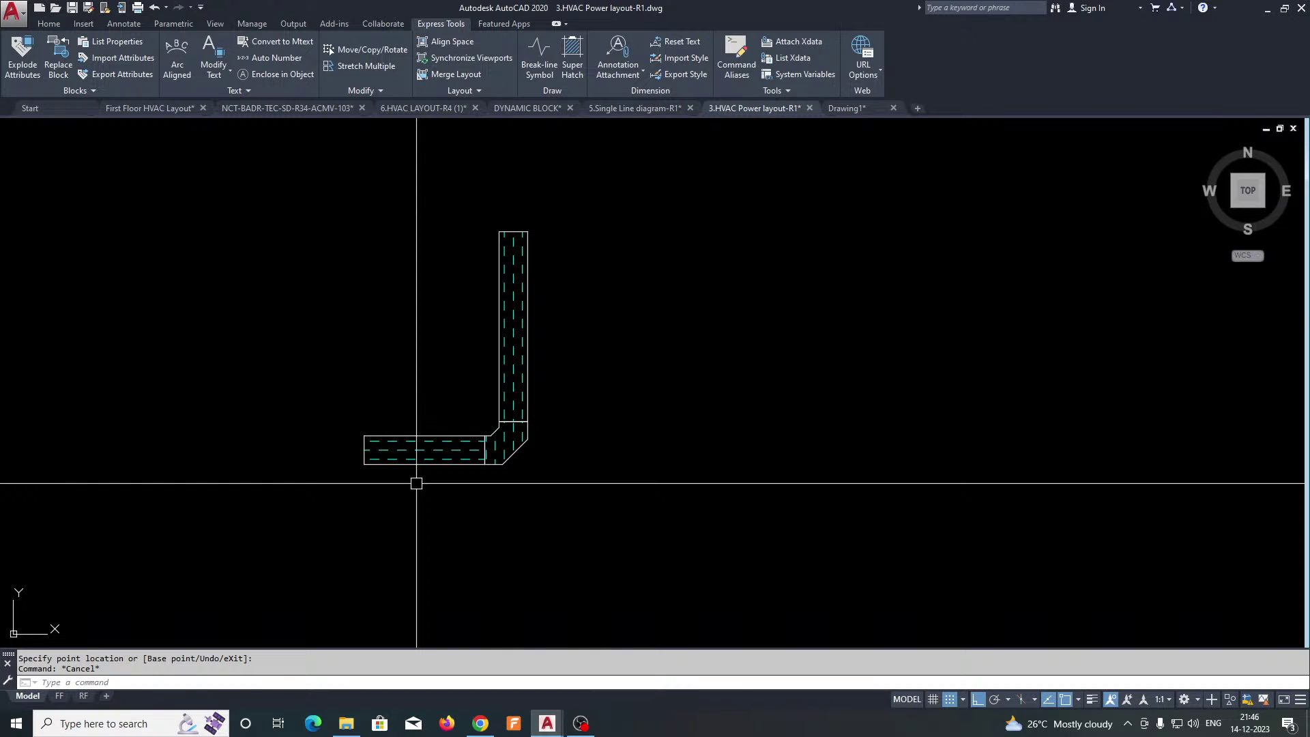
# Step: Look over the collection of cable tray fitting symbols beside the layout
pyautogui.scroll(-5, 479, 490)
pyautogui.moveTo(403, 473); pyautogui.dragTo(740, 523, button='middle')
pyautogui.moveTo(381, 424)
pyautogui.mouseDown(button='middle')
pyautogui.moveTo(549, 509)
pyautogui.moveTo(823, 556)
pyautogui.mouseUp(button='middle')
pyautogui.moveTo(553, 508); pyautogui.dragTo(415, 430, button='middle')
pyautogui.scroll(-2, 421, 459)
pyautogui.scroll(3, 141, 408)
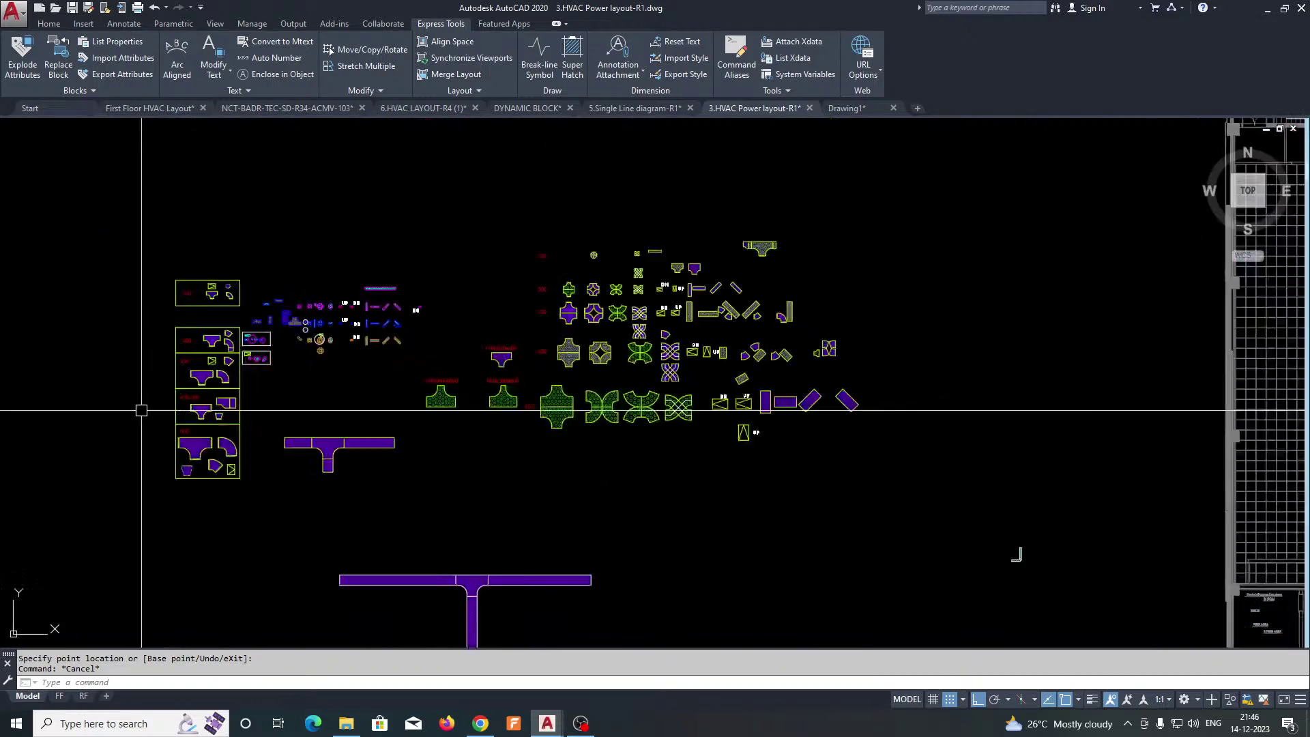